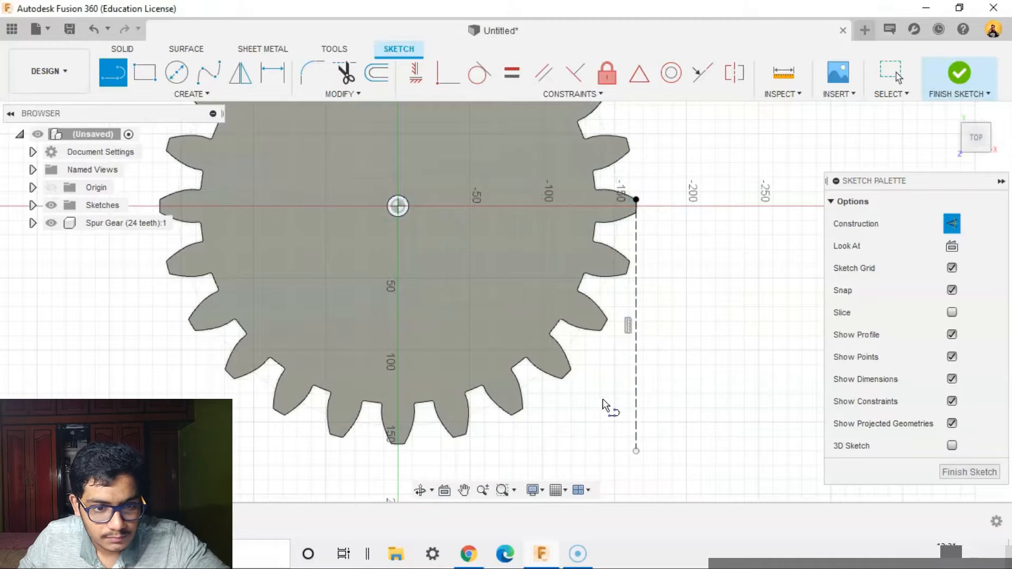
Step: Draw a horizontal construction line from the tip of the gear's lowest tooth across the vertical construction line
click(394, 444)
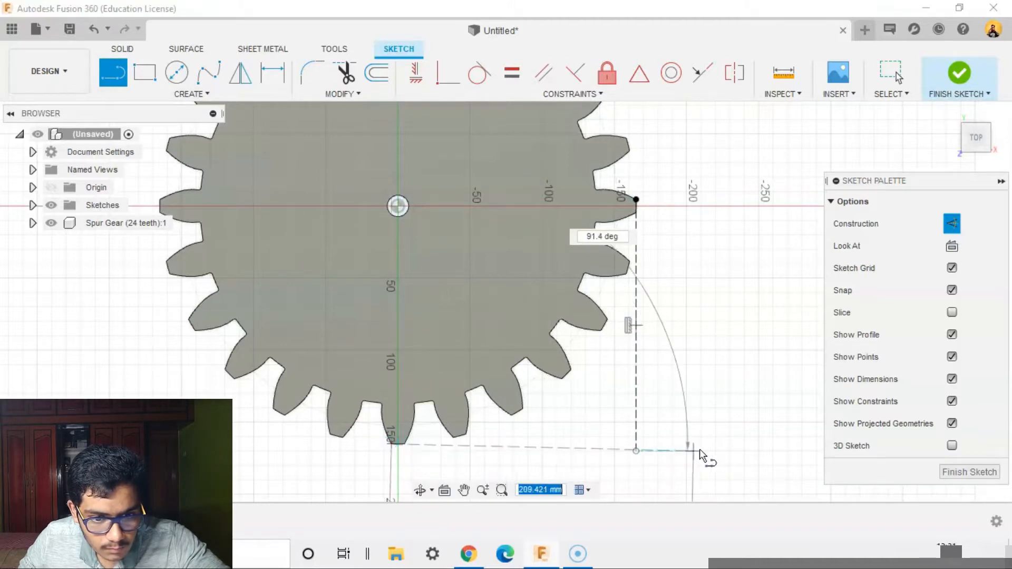
click(729, 444)
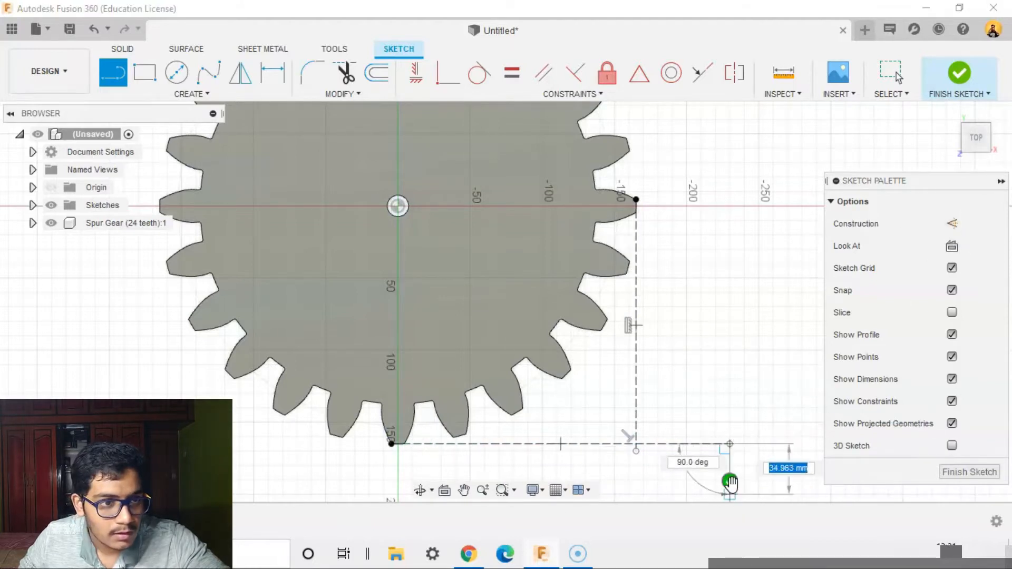
click(730, 480)
Step: Place a sketch point where the two construction lines cross and finish the sketch
click(191, 94)
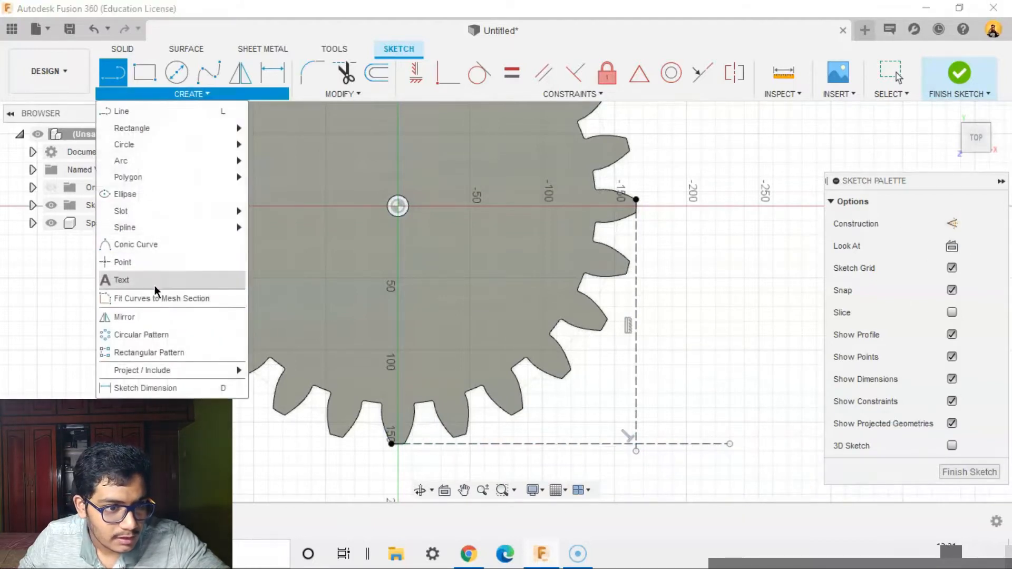
click(126, 277)
scroll(667, 388, up, 2)
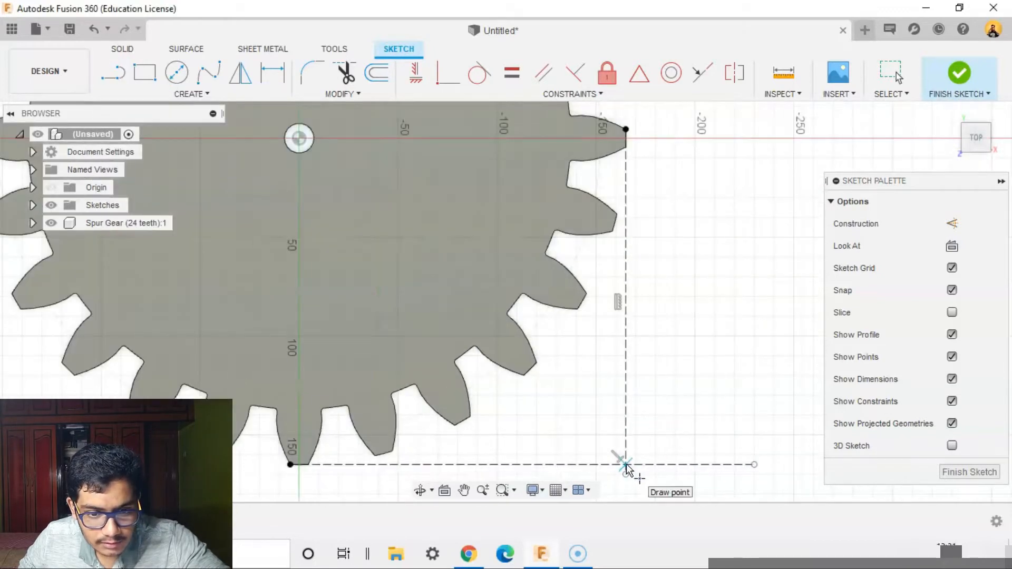
scroll(627, 468, down, 3)
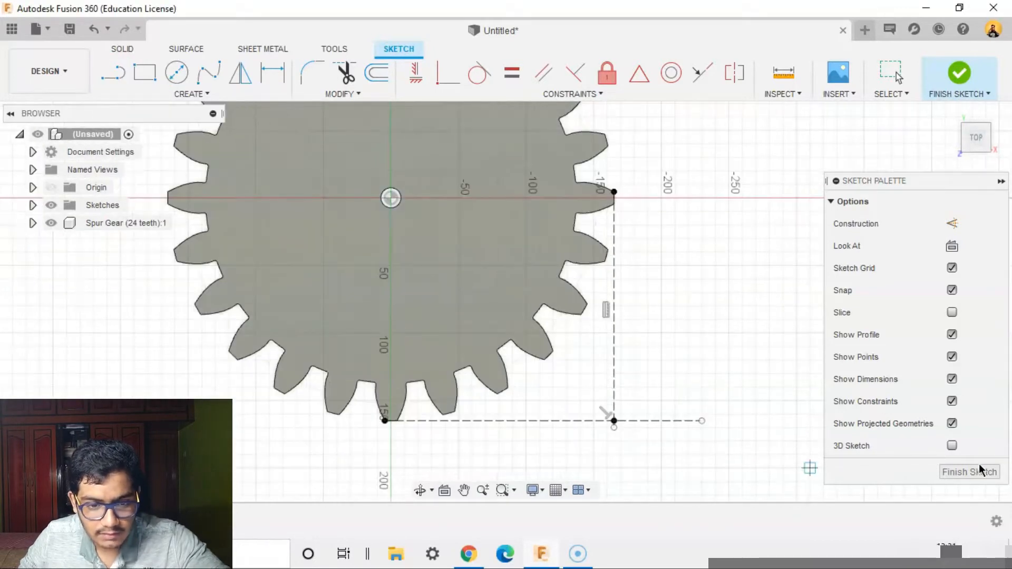
click(980, 469)
Step: Switch from the Design workspace to the Manufacture workspace
scroll(726, 396, down, 1)
shift+middle_drag(727, 397, 706, 324)
scroll(705, 324, up, 1)
click(56, 60)
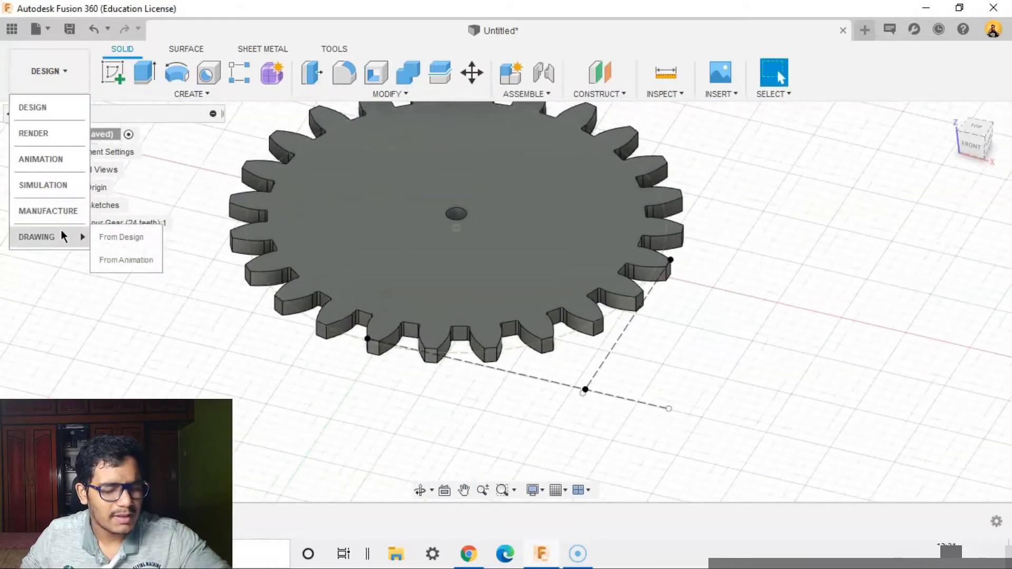
click(49, 218)
scroll(643, 374, down, 2)
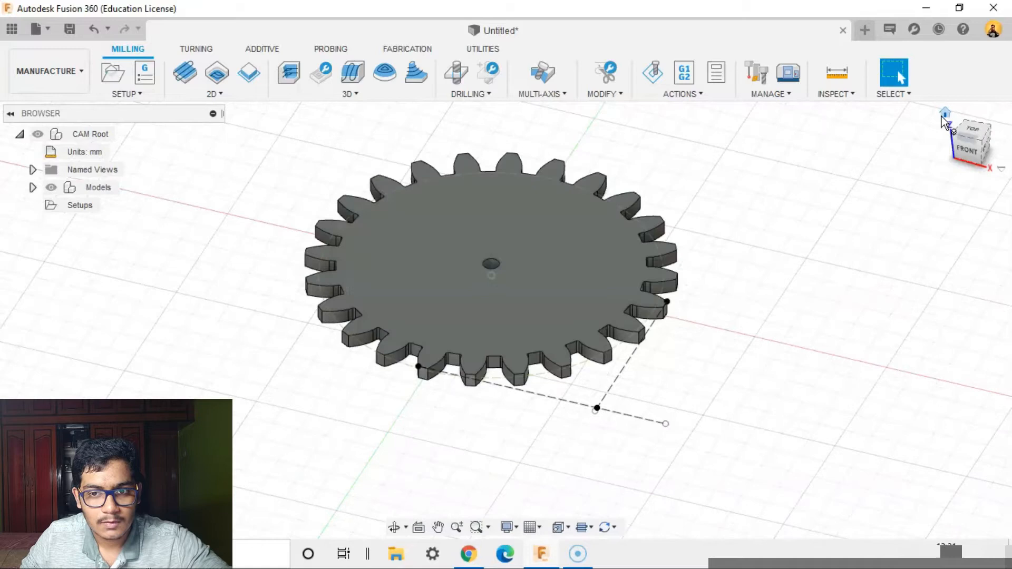
click(945, 113)
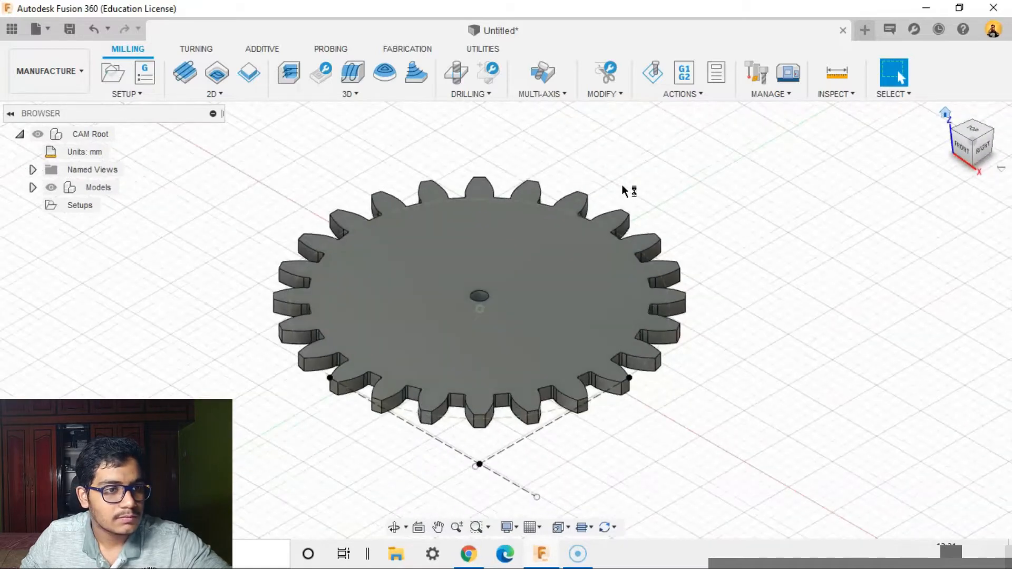
Step: Start a new milling setup and select the spur gear body as its model
click(113, 74)
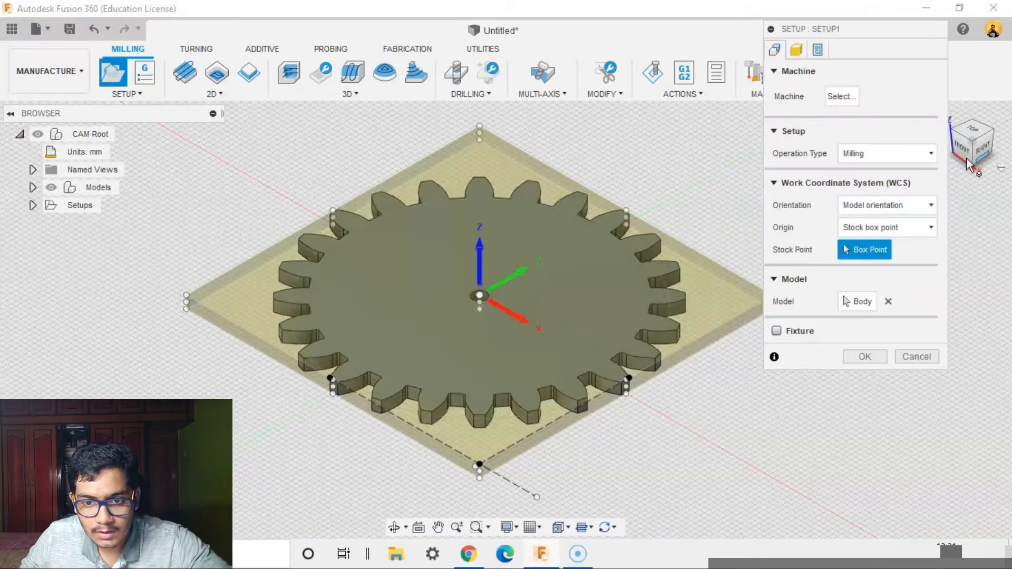
click(862, 302)
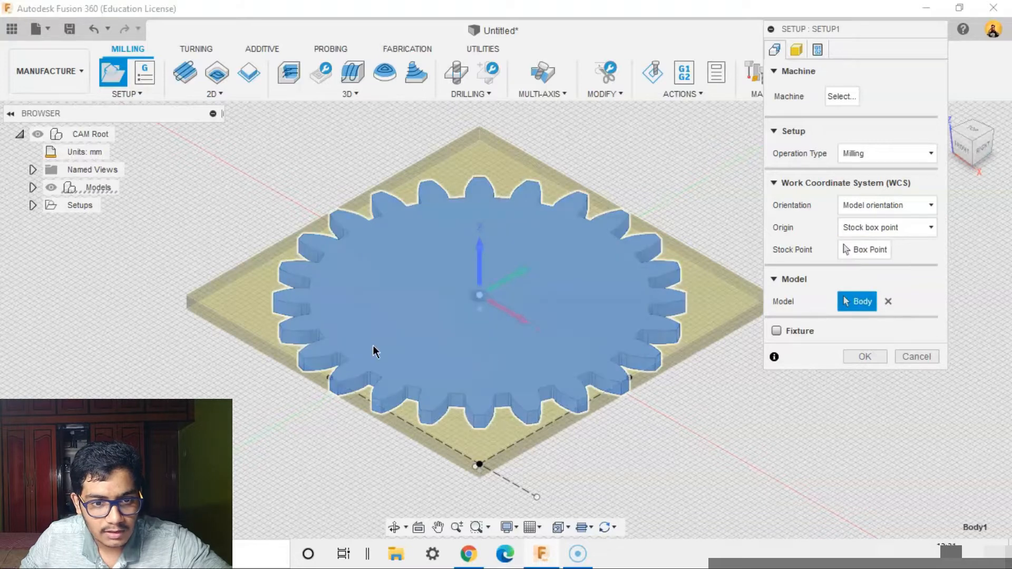
click(407, 352)
Step: Set the work coordinate system origin to a selected point, using the sketch point where the construction lines cross
mouse_move(621, 439)
shift+middle_down()
mouse_move(647, 398)
mouse_move(630, 431)
shift+middle_up()
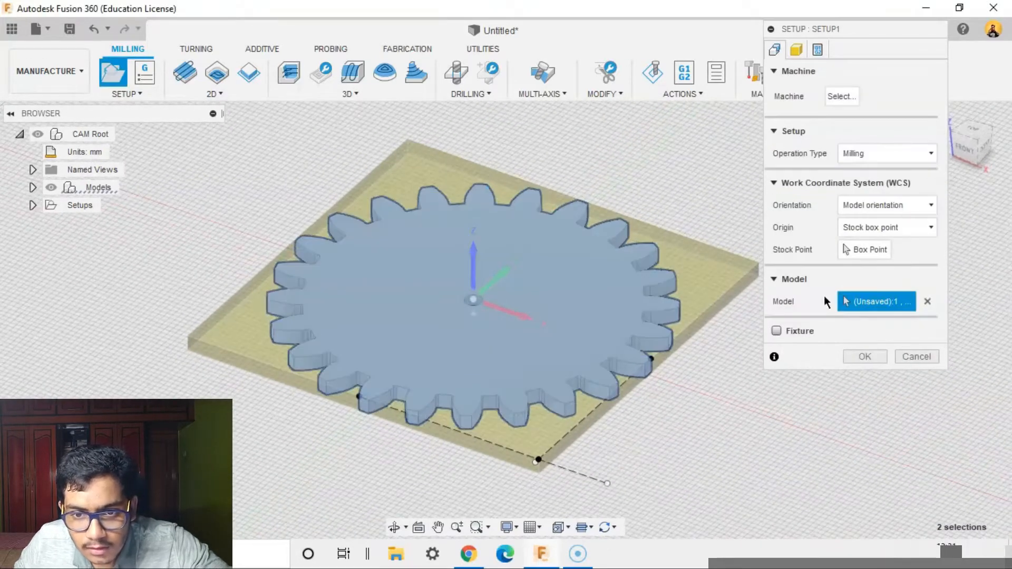
click(868, 250)
click(875, 227)
click(876, 263)
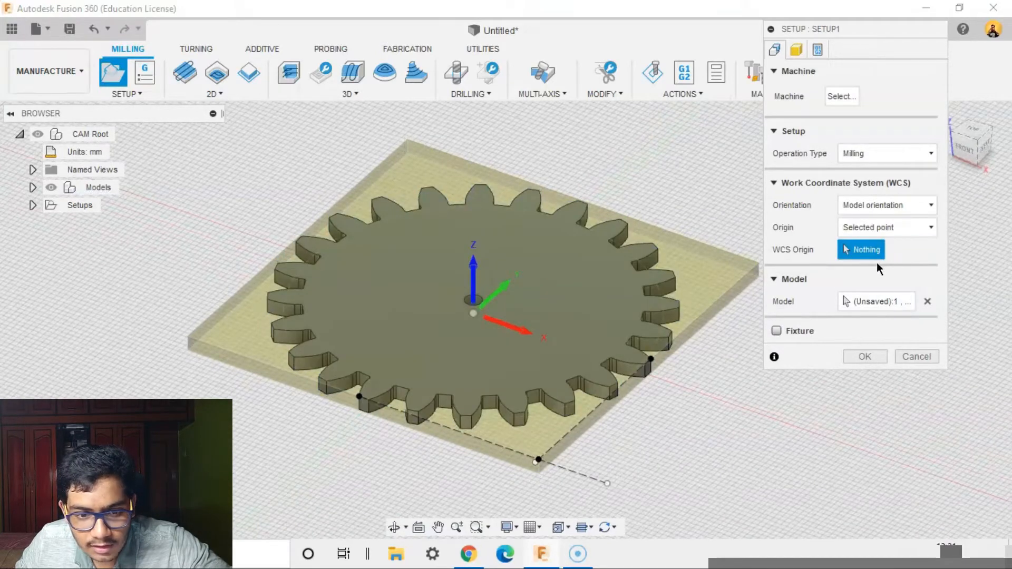
scroll(537, 473, up, 1)
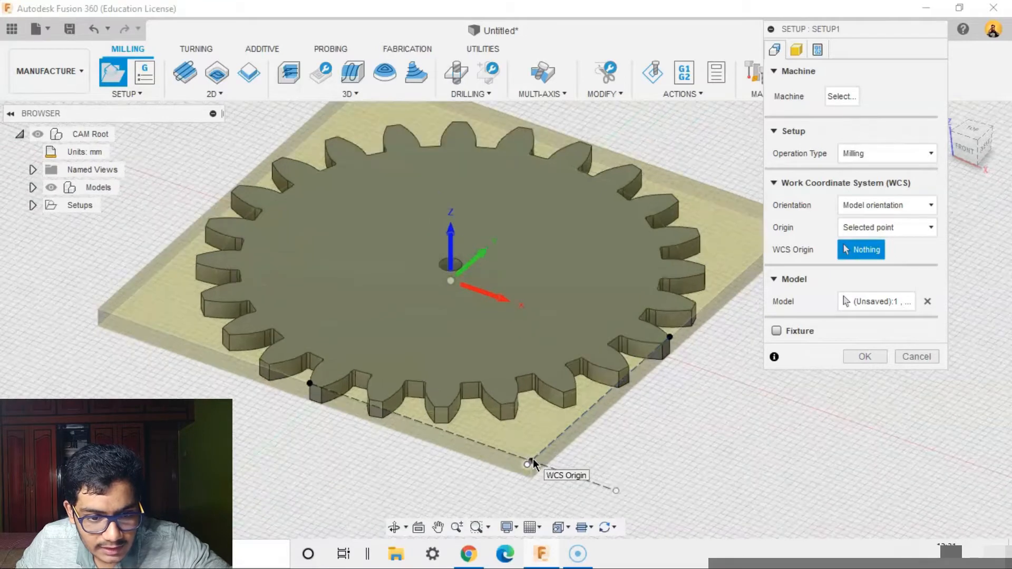
scroll(533, 460, up, 3)
scroll(525, 465, up, 2)
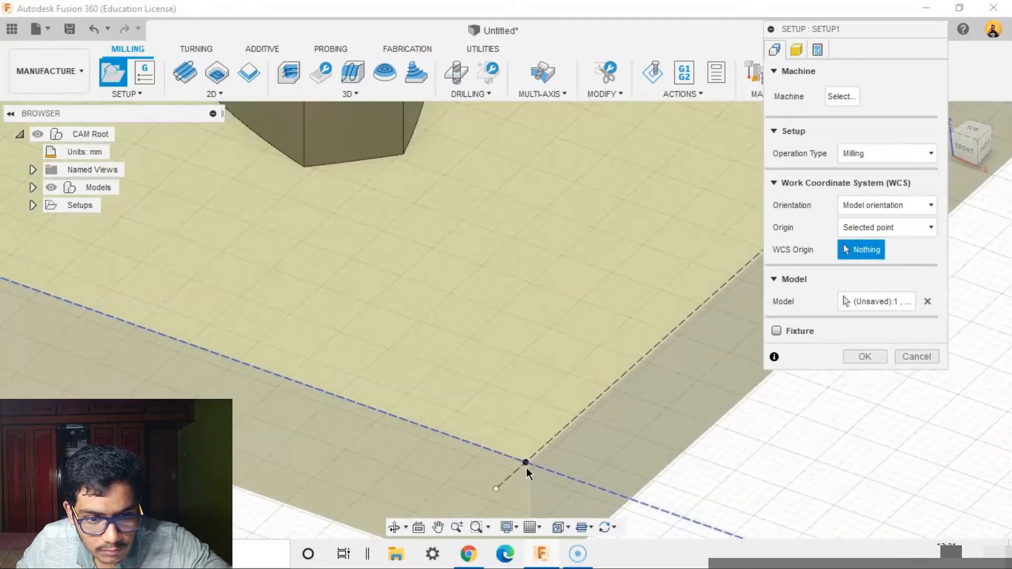
click(526, 462)
scroll(556, 471, down, 5)
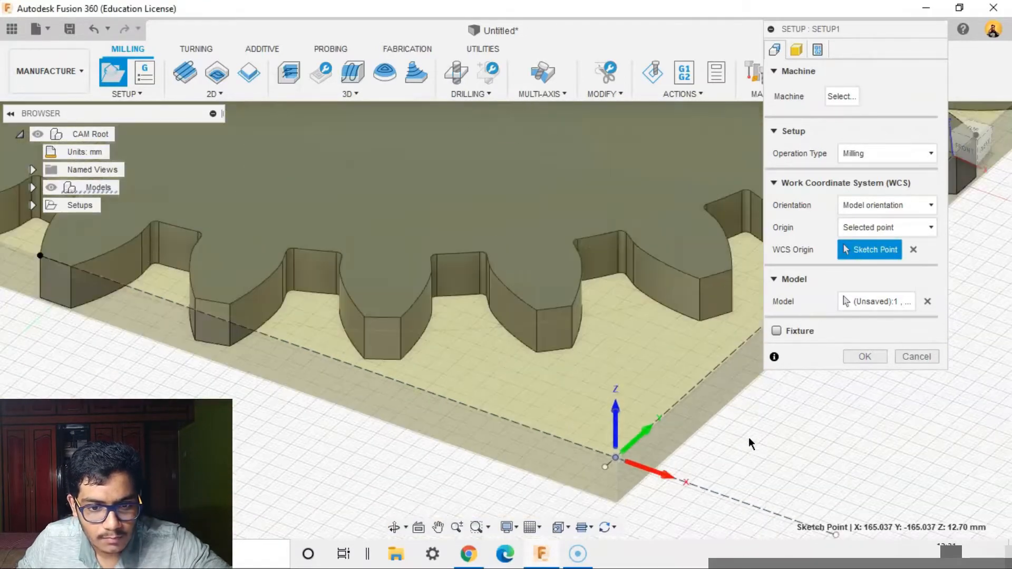
scroll(766, 387, down, 2)
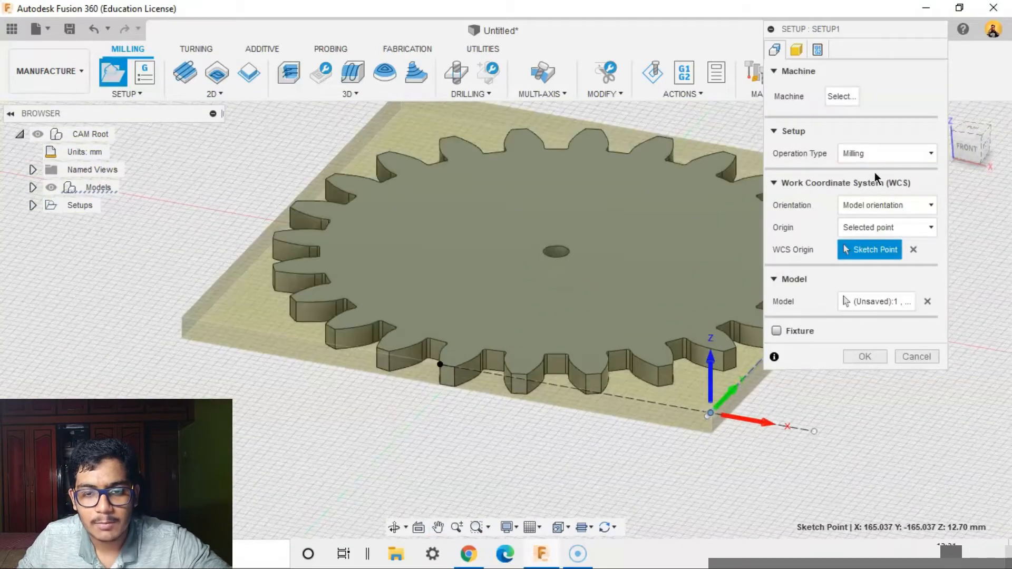
Step: Set the setup's stock side offset to 4 mm
click(795, 49)
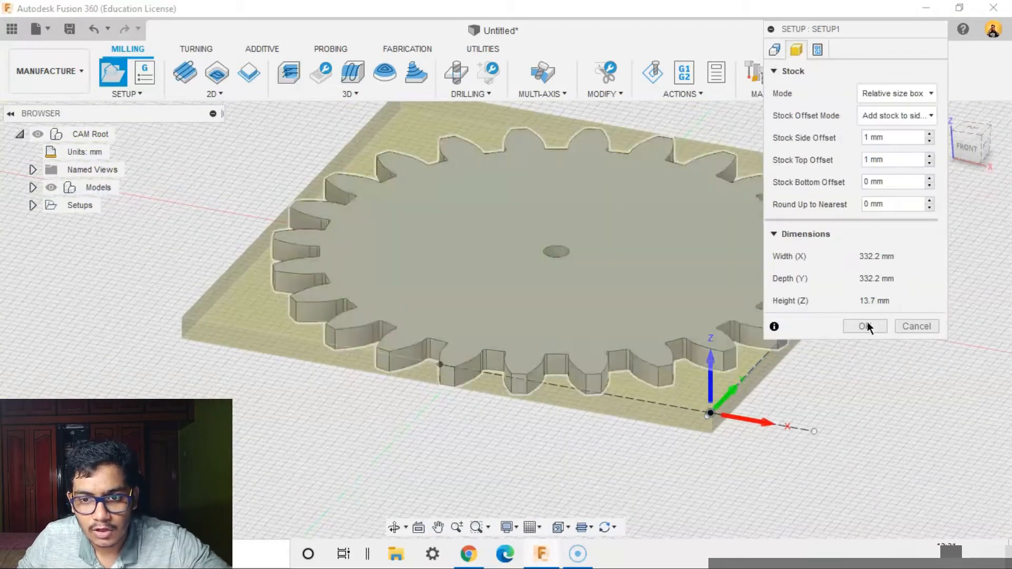
click(966, 147)
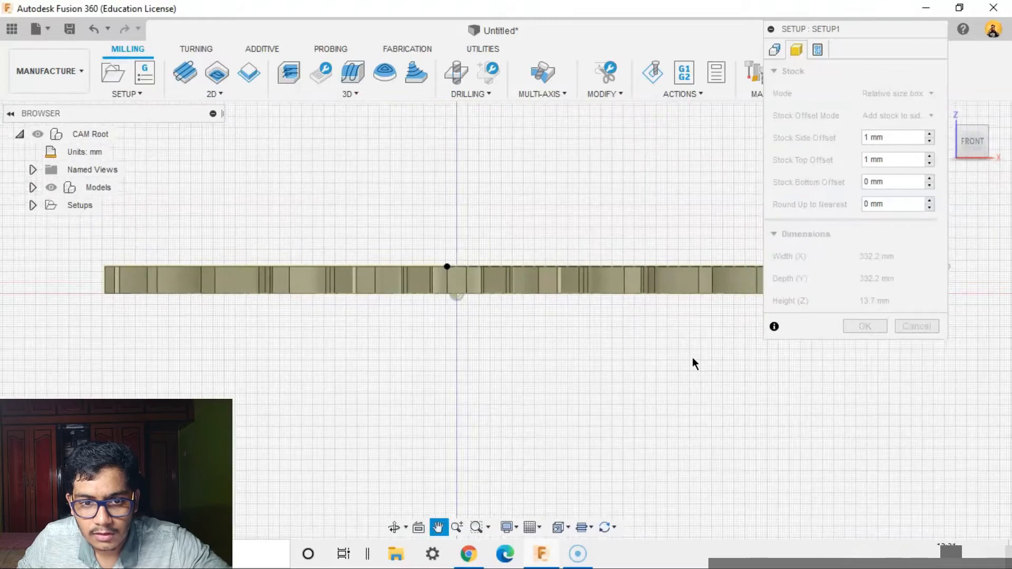
middle_drag(691, 356, 608, 366)
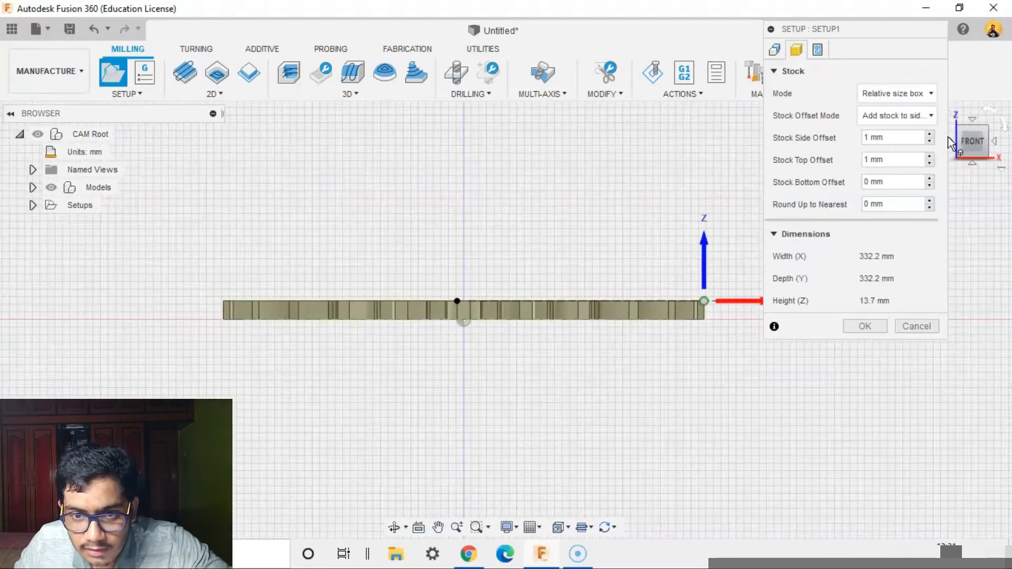
click(930, 135)
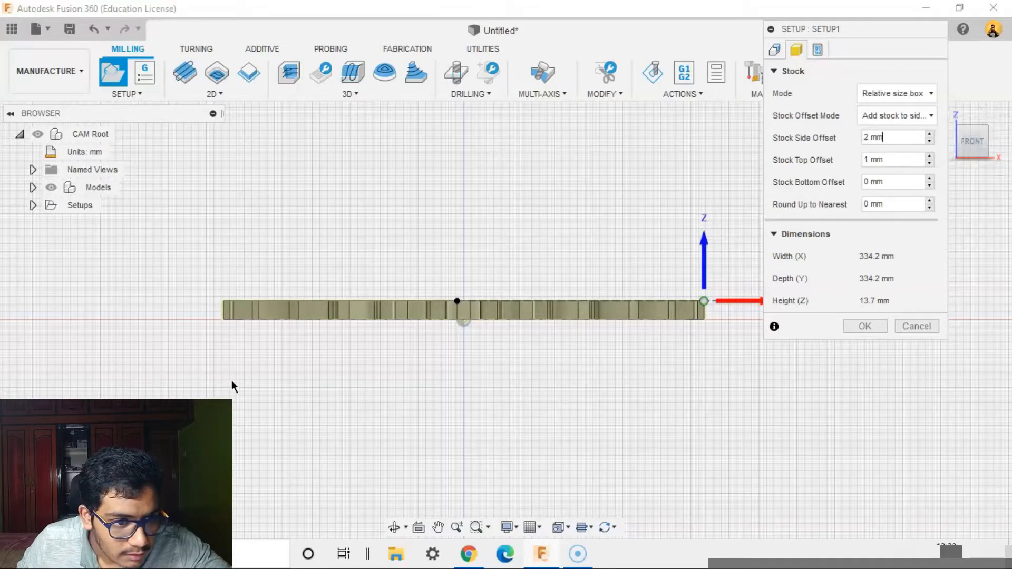
scroll(221, 342, up, 5)
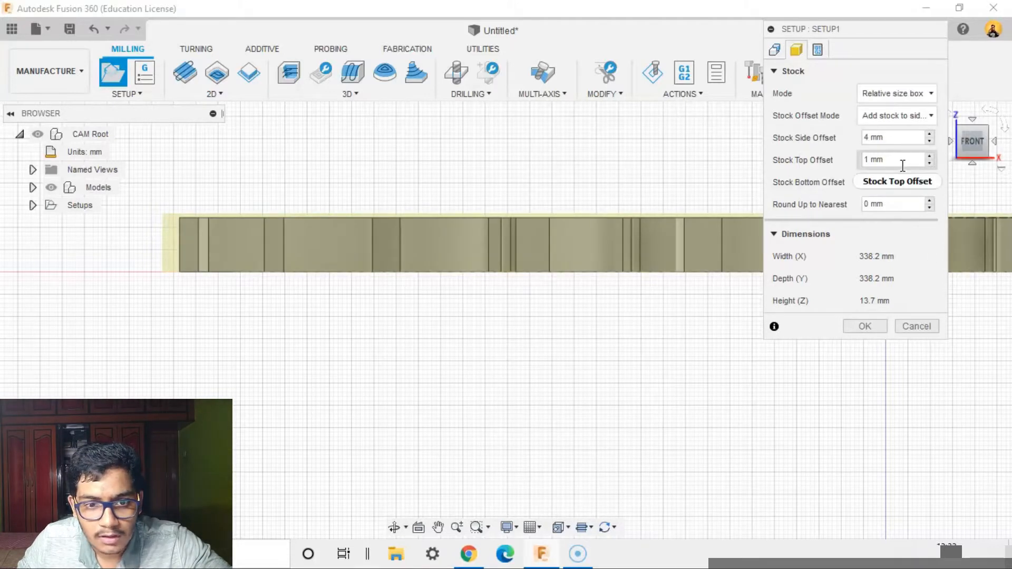
Step: Set the setup's stock top offset to 4 mm
scroll(551, 296, down, 2)
middle_drag(548, 297, 453, 330)
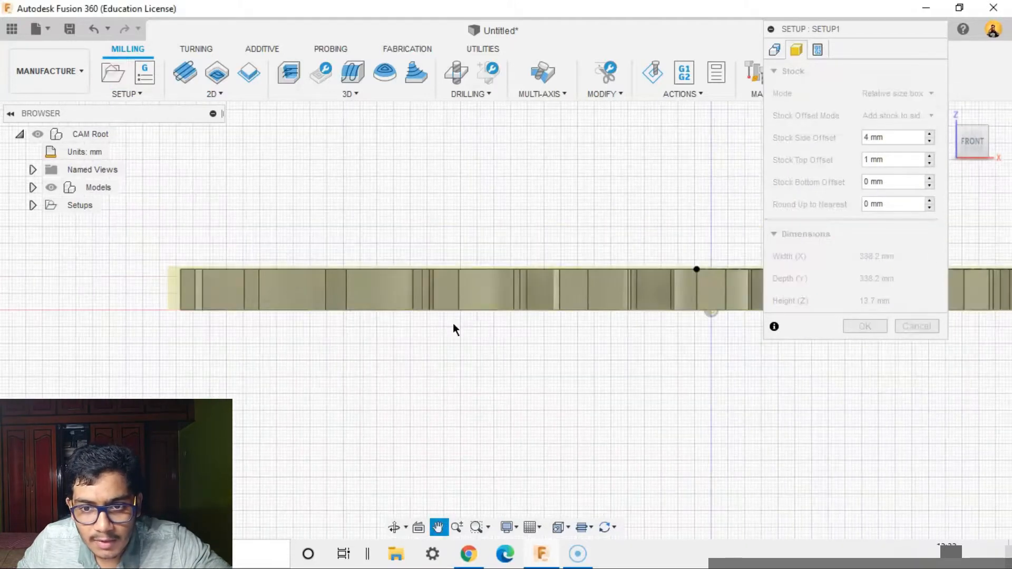
click(931, 156)
click(930, 157)
click(930, 156)
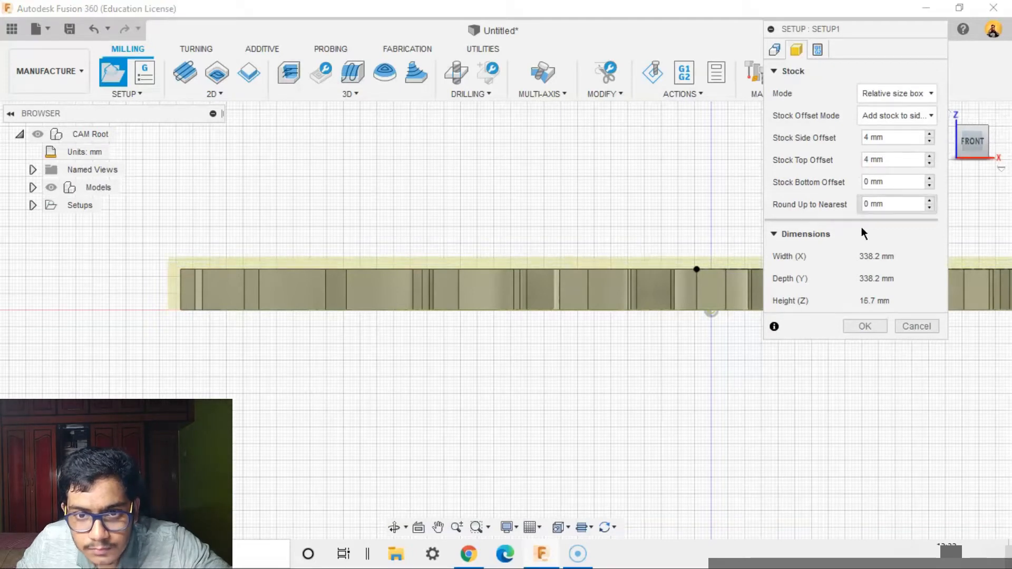
Step: Enter "spur gear manf" as the program comment and confirm the setup
click(818, 49)
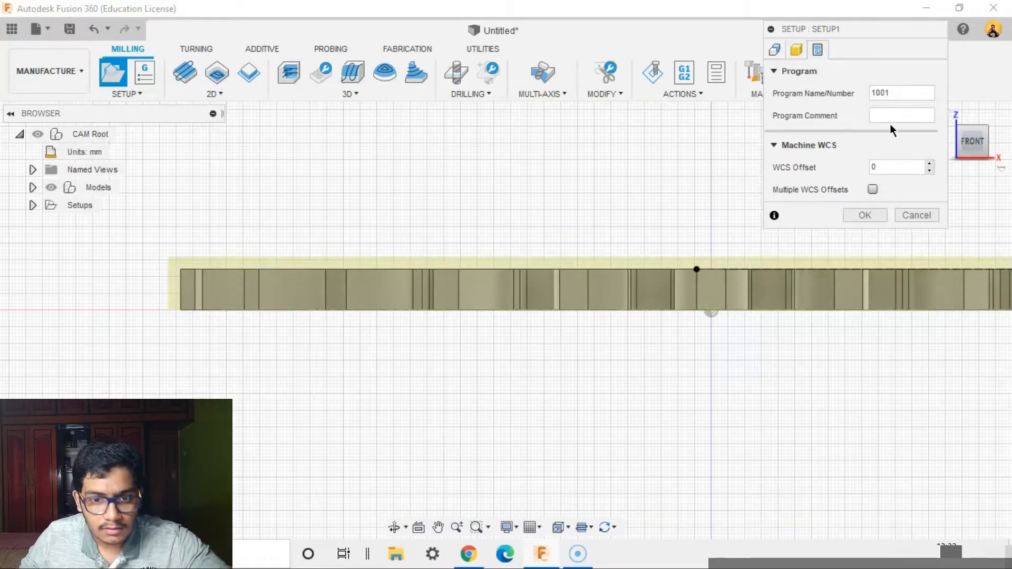
scroll(739, 241, up, 3)
scroll(659, 275, down, 2)
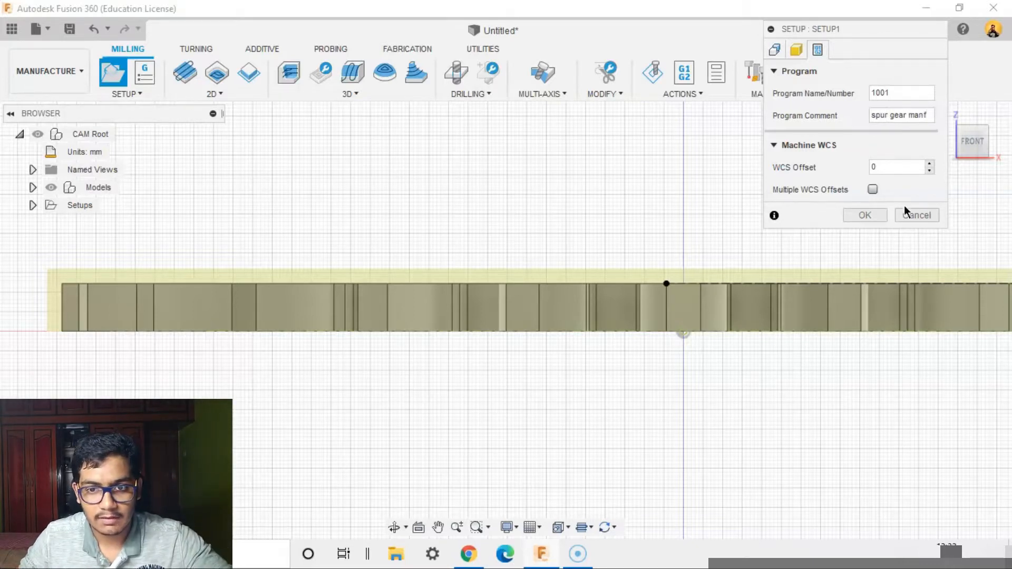
click(868, 214)
Step: Start a 2D Face operation and assign it the 50 mm milling face mill from the Fusion 360 Library's Tutorial - Metric tools
scroll(806, 240, down, 5)
middle_drag(786, 210, 670, 311)
click(947, 113)
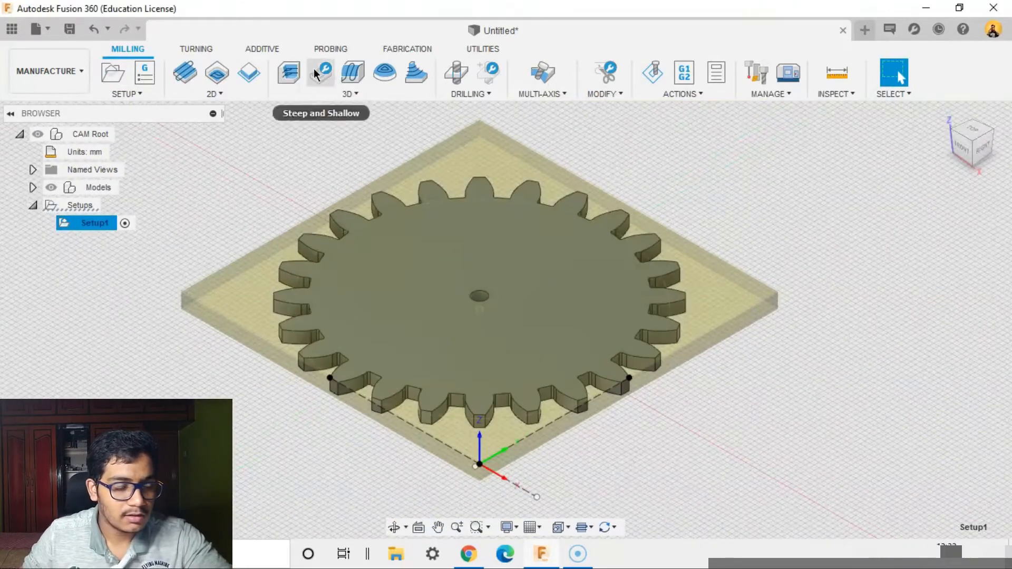
click(212, 93)
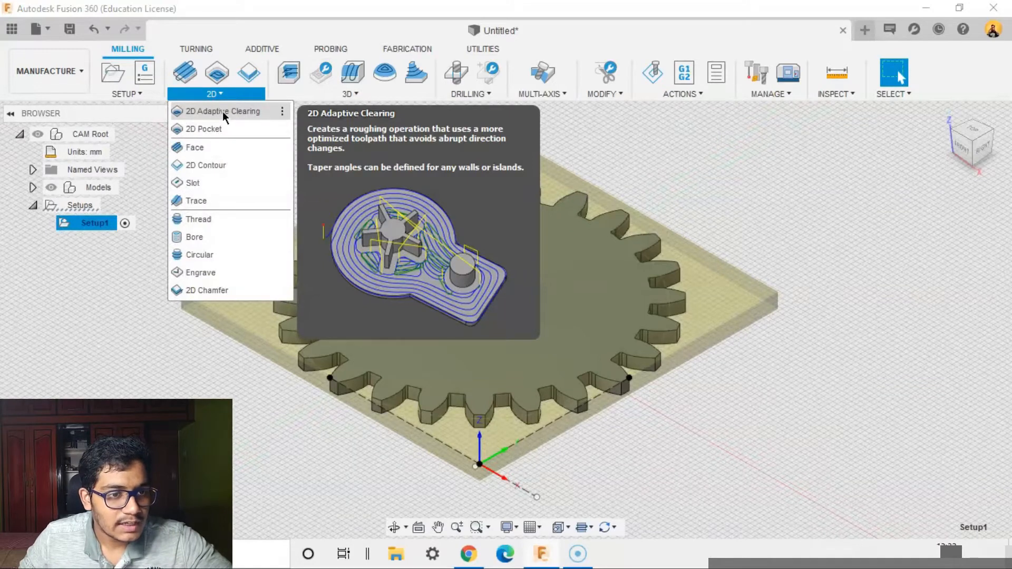
click(220, 159)
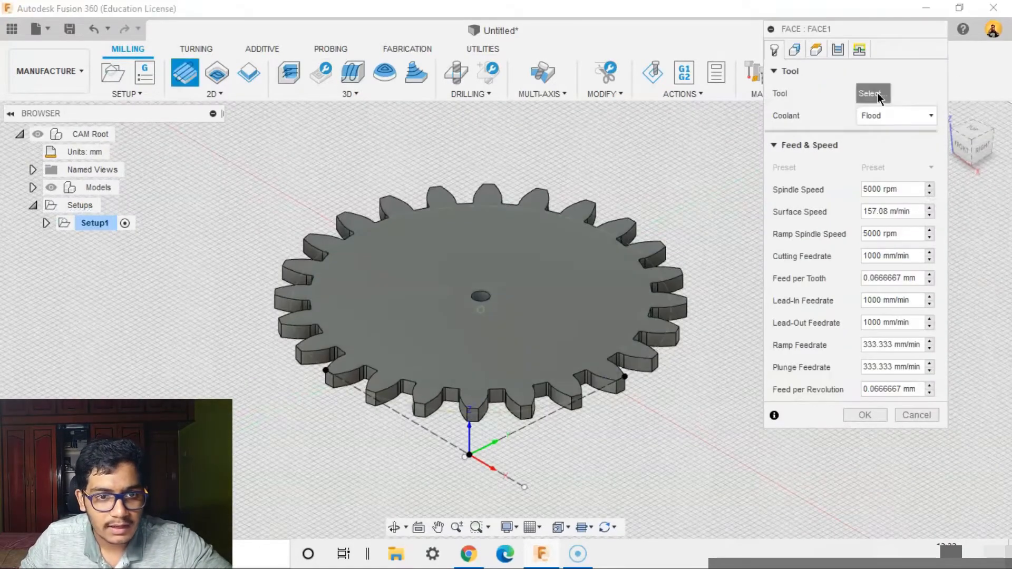
click(877, 93)
click(848, 119)
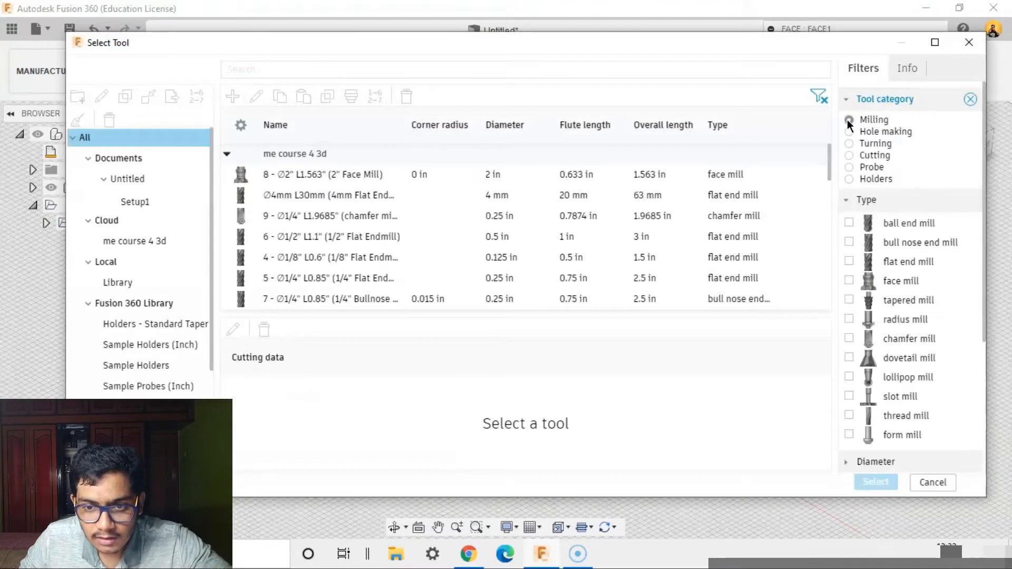
click(849, 281)
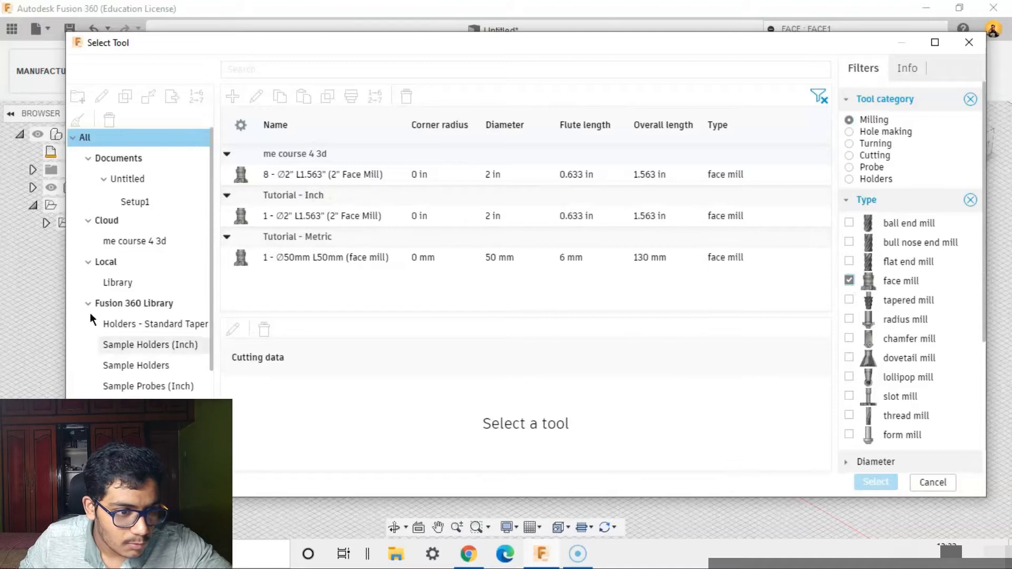
click(137, 302)
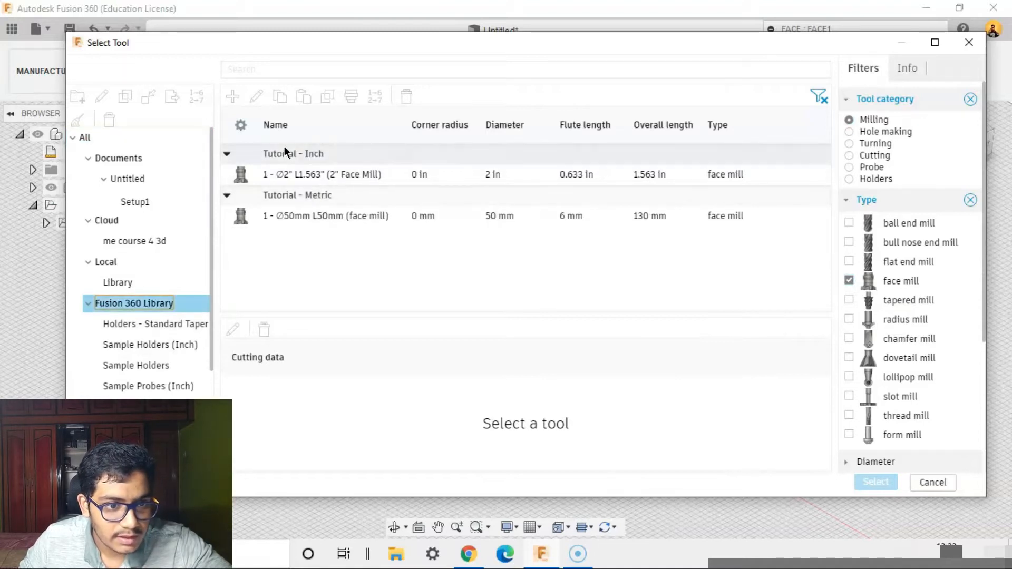
click(287, 215)
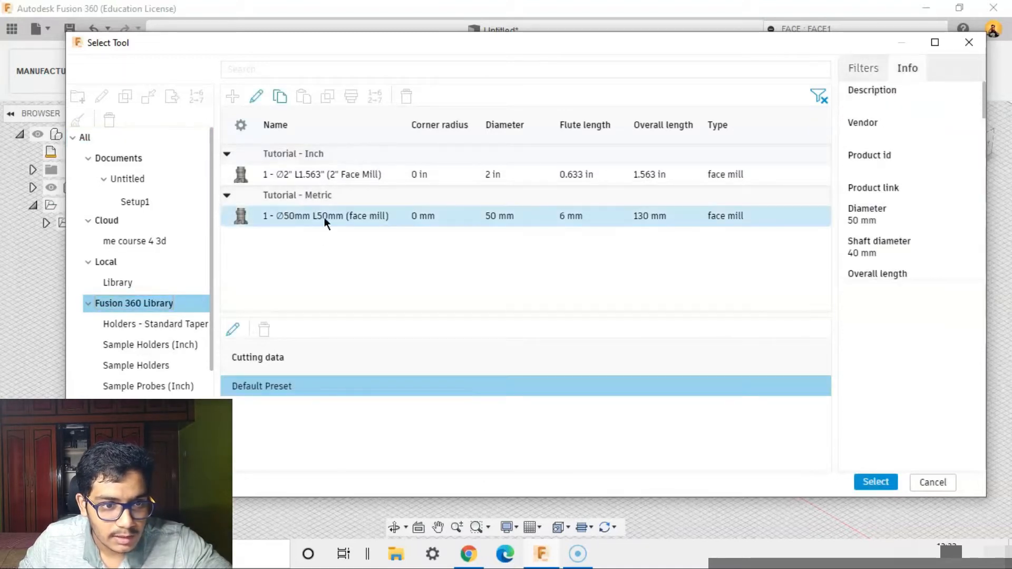
click(890, 489)
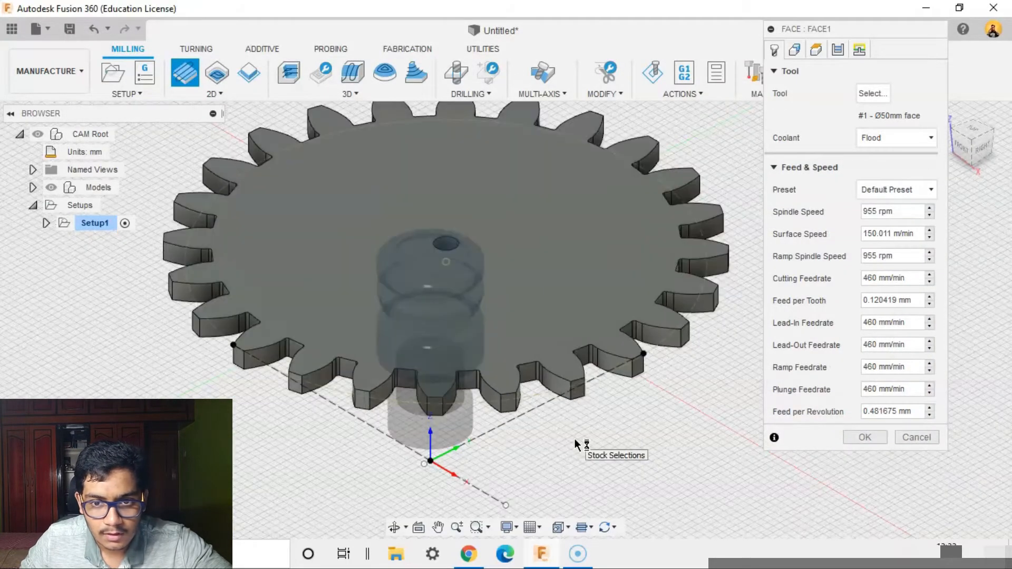
Step: Accept the default geometry, heights, passes and linking settings of the Face operation and generate its toolpath
scroll(575, 439, down, 3)
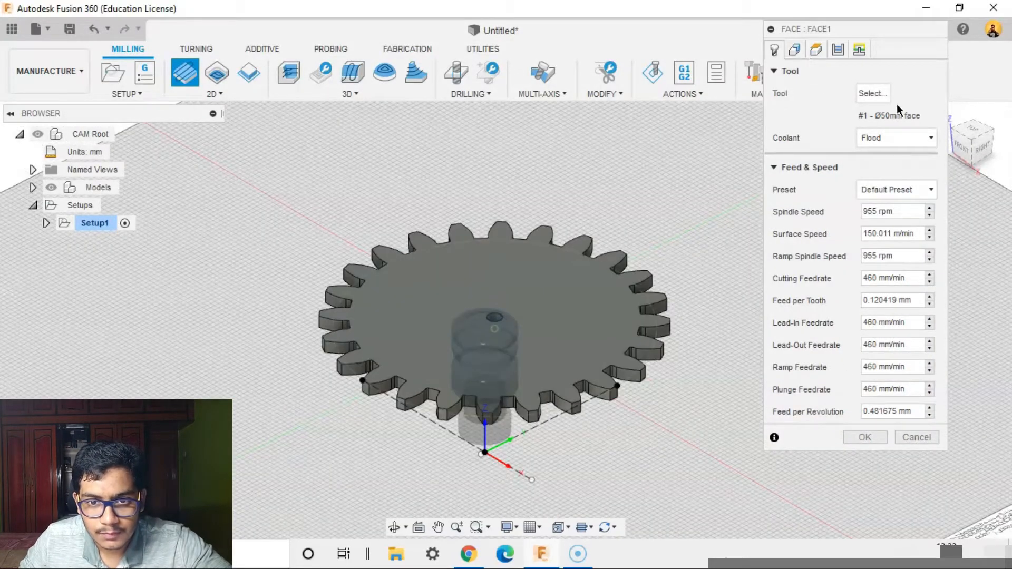
click(794, 50)
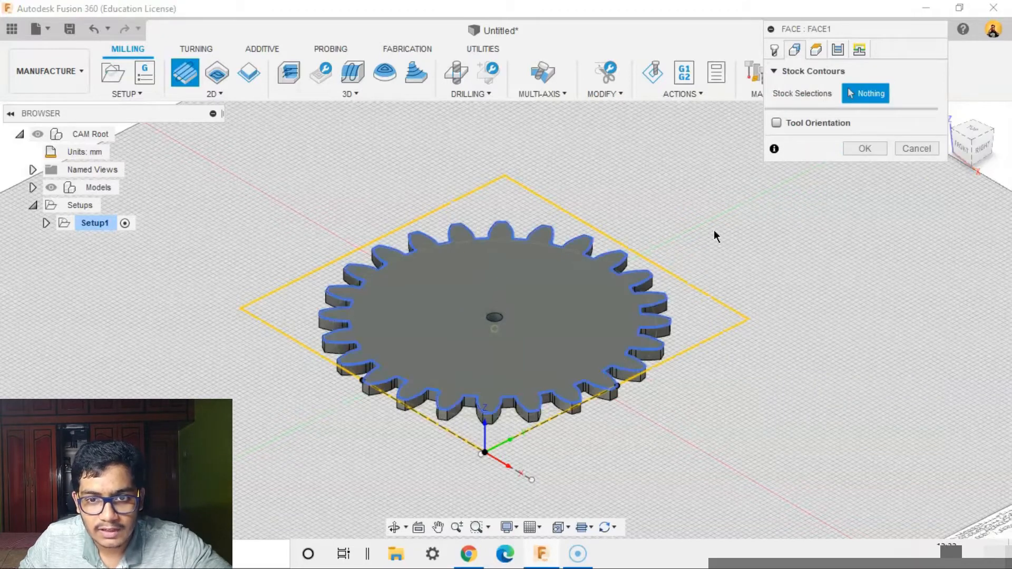
click(818, 51)
shift+middle_drag(680, 433, 643, 458)
click(838, 51)
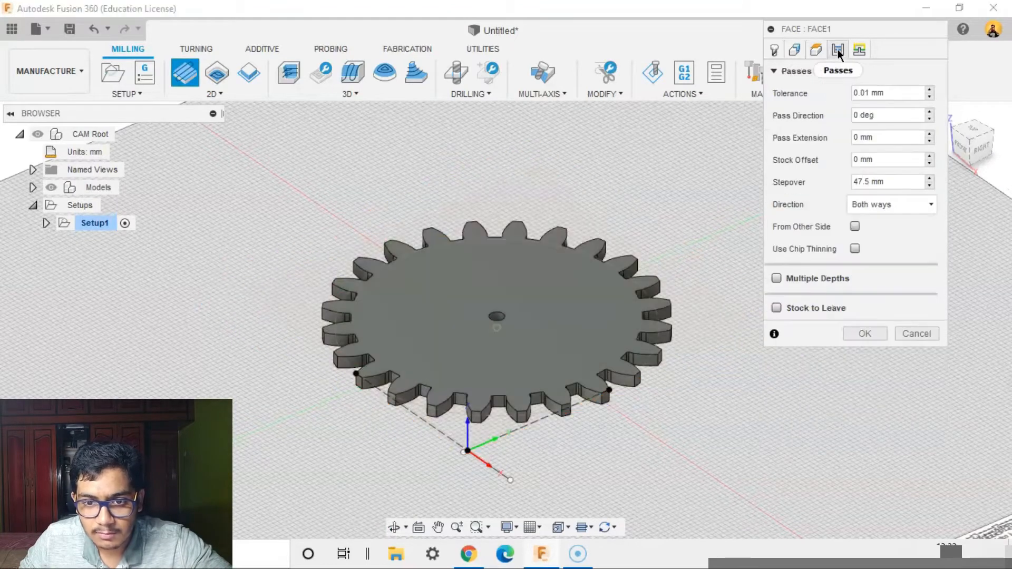
click(859, 50)
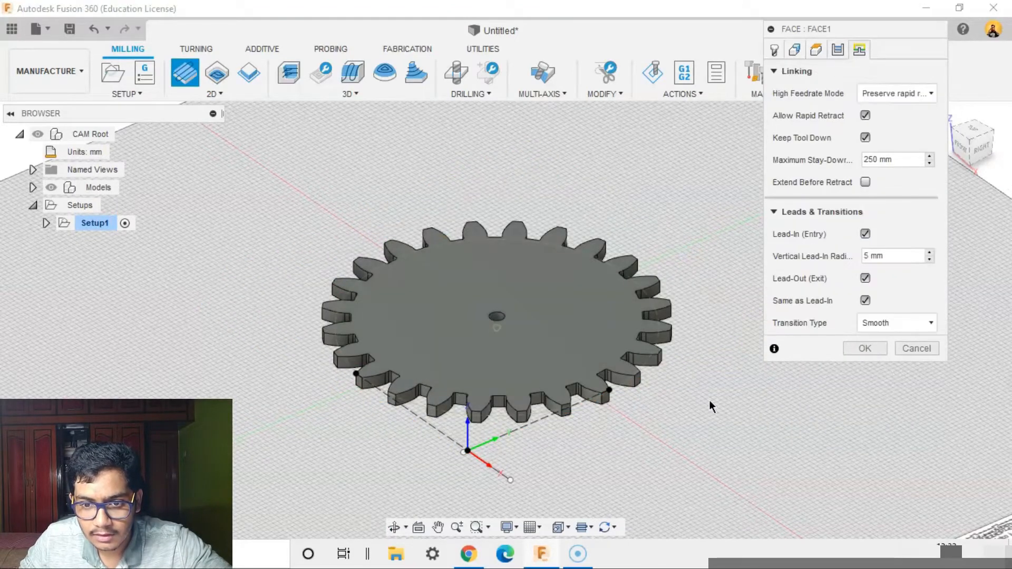
click(845, 350)
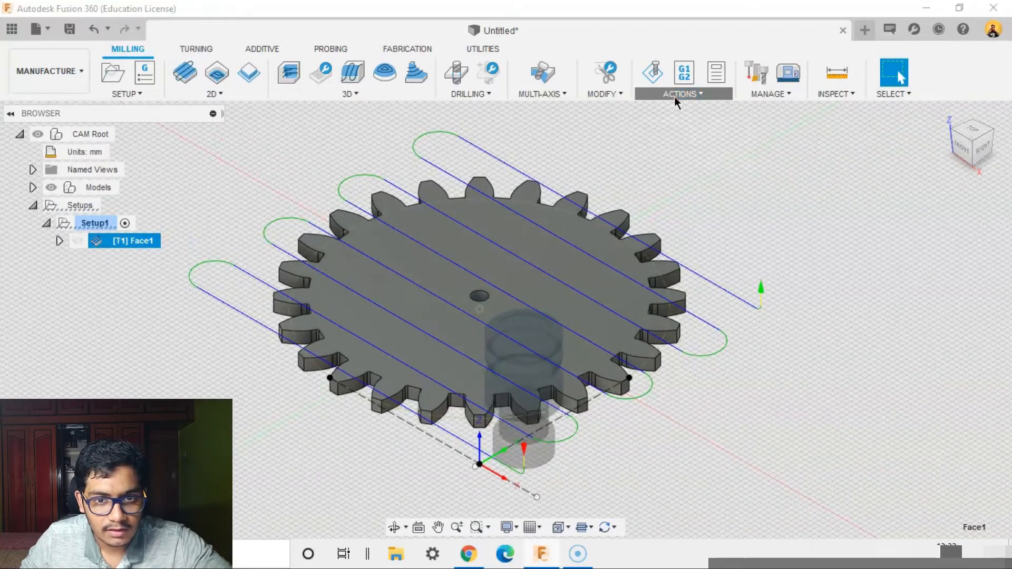
Step: Simulate the Face toolpath on the stock at an increased playback speed, then close the simulation
click(674, 96)
click(684, 129)
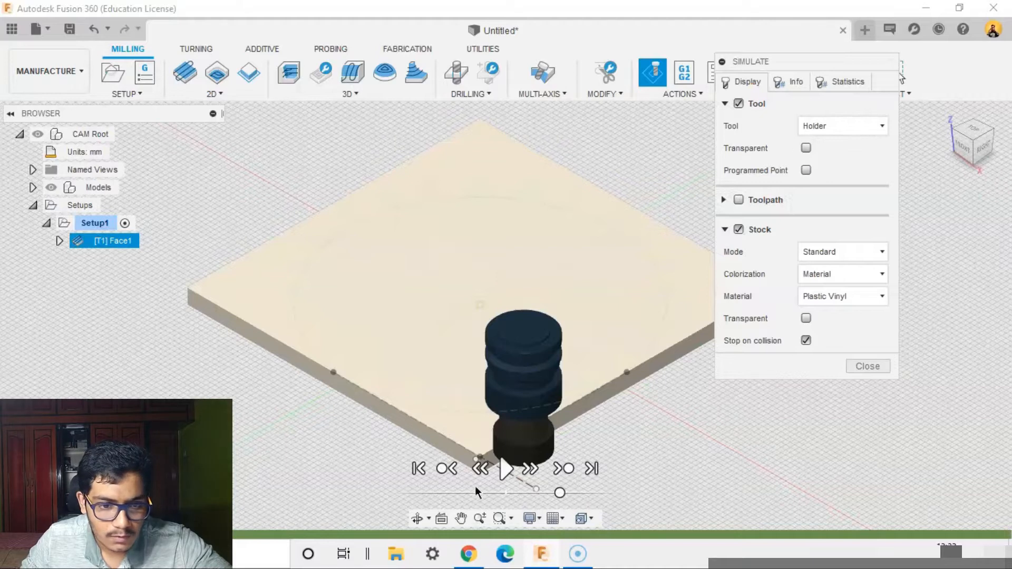
click(508, 463)
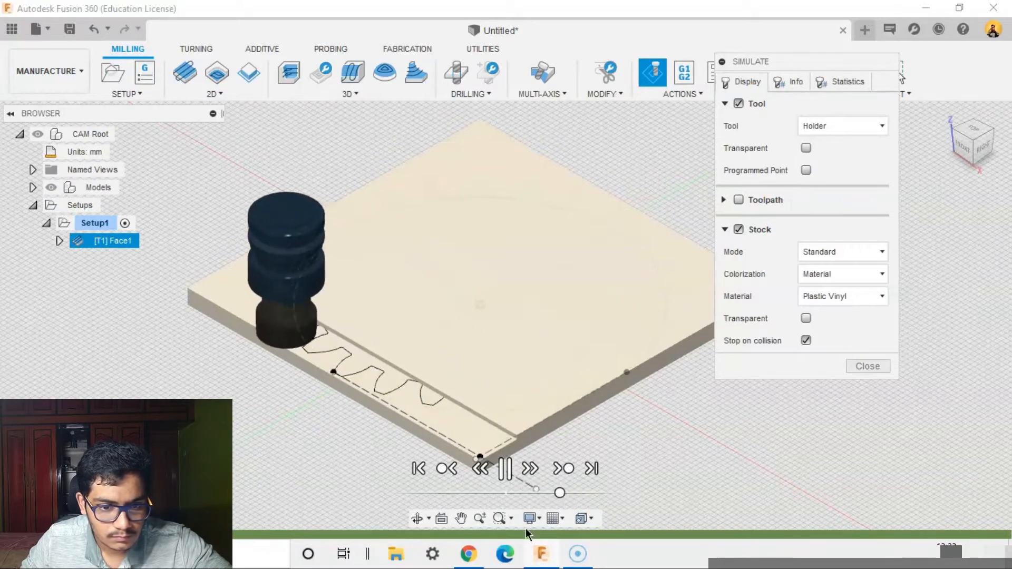
click(593, 493)
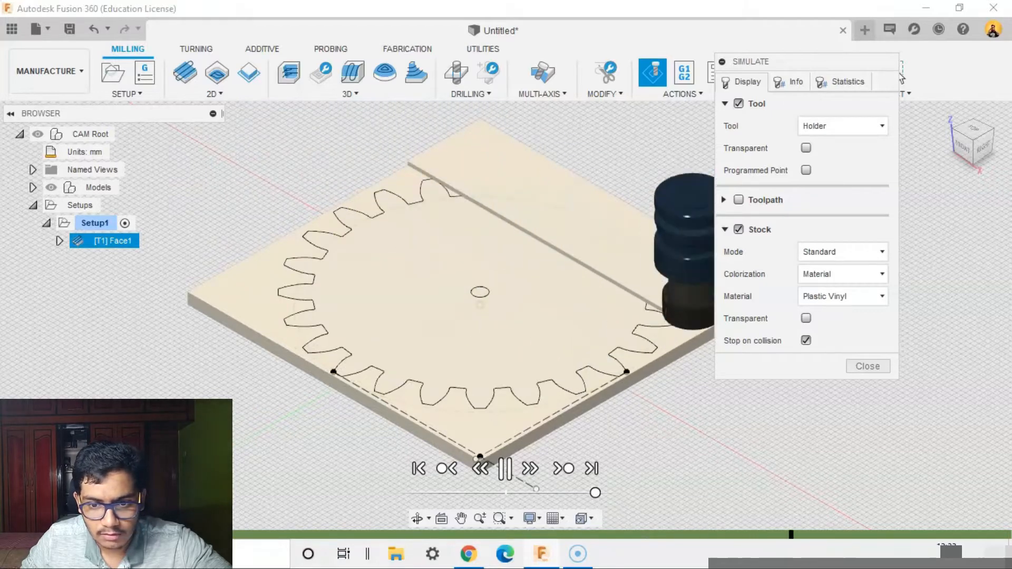
click(865, 369)
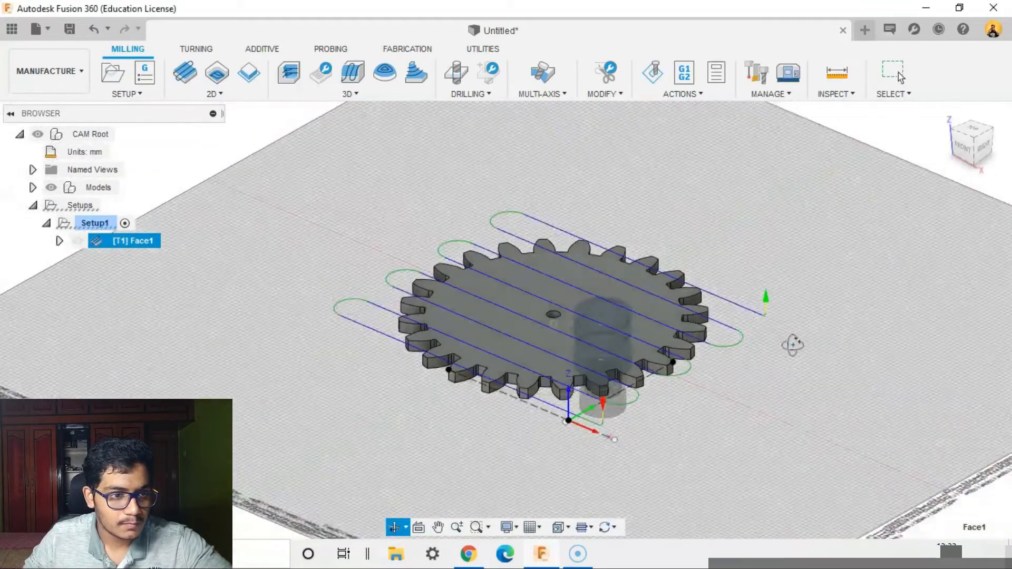
Step: Start a 2D Adaptive Clearing operation and filter its tool choices to milling flat end mills
click(128, 299)
click(219, 92)
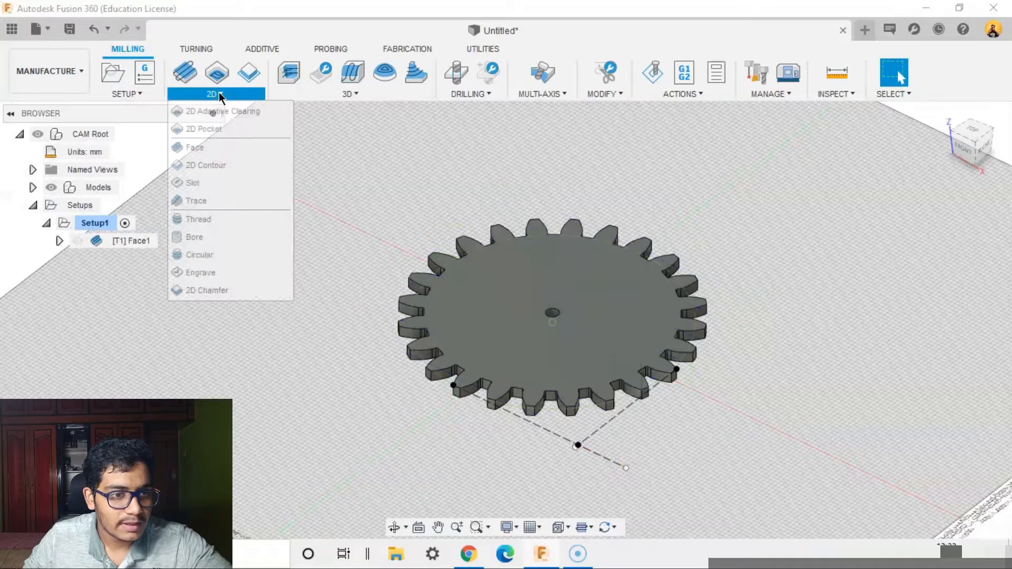
click(226, 111)
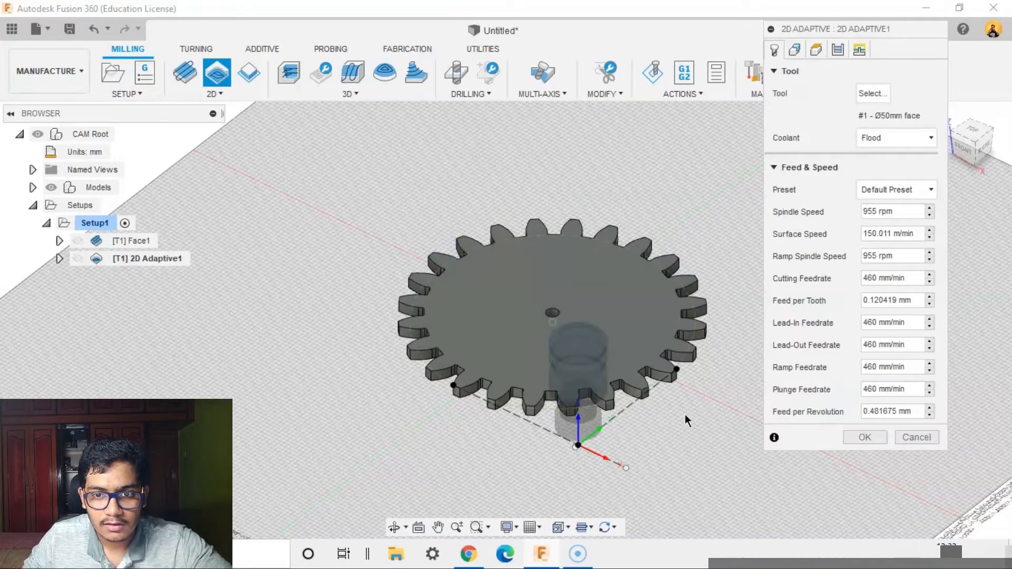
click(873, 94)
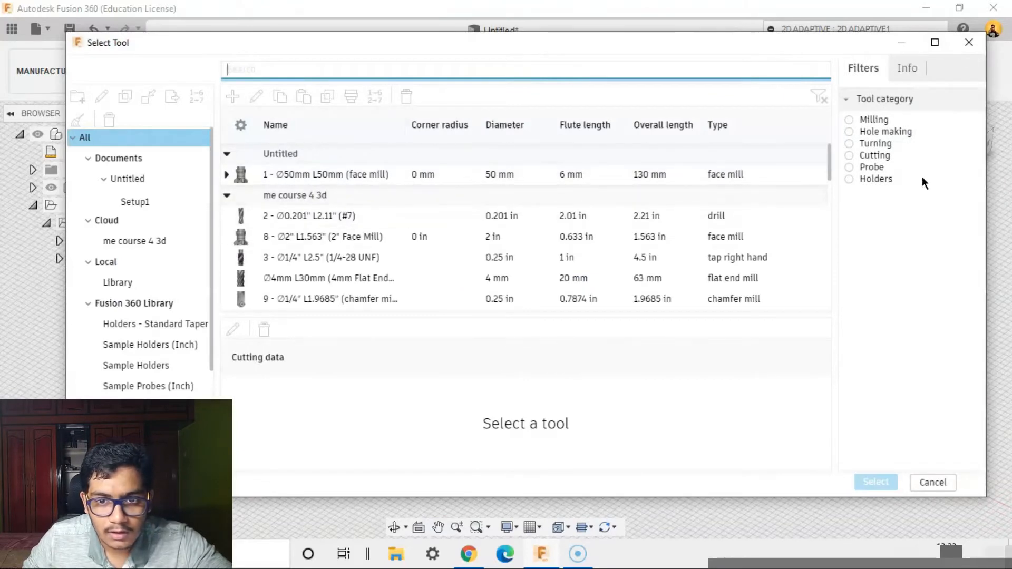
click(850, 119)
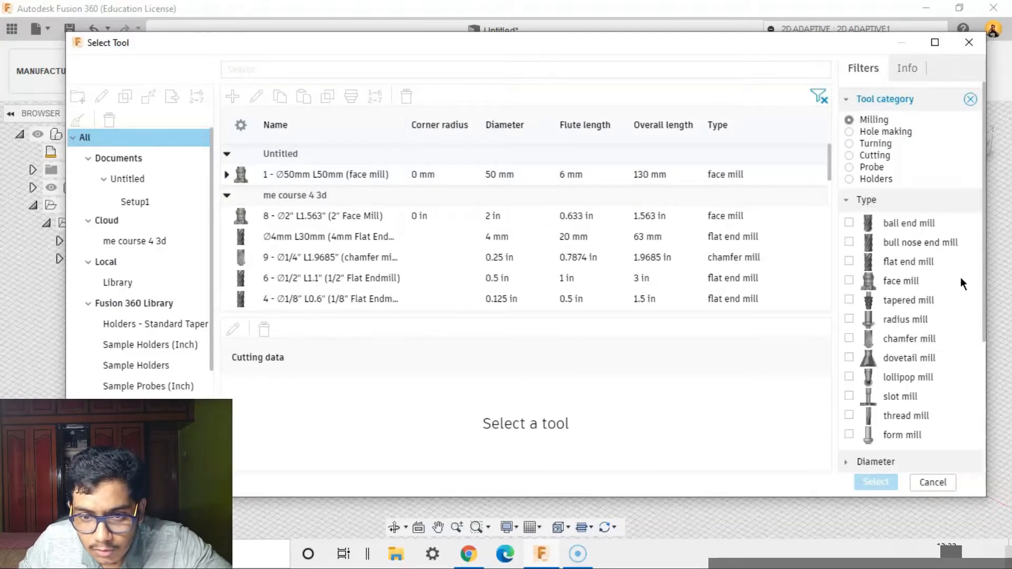
click(849, 261)
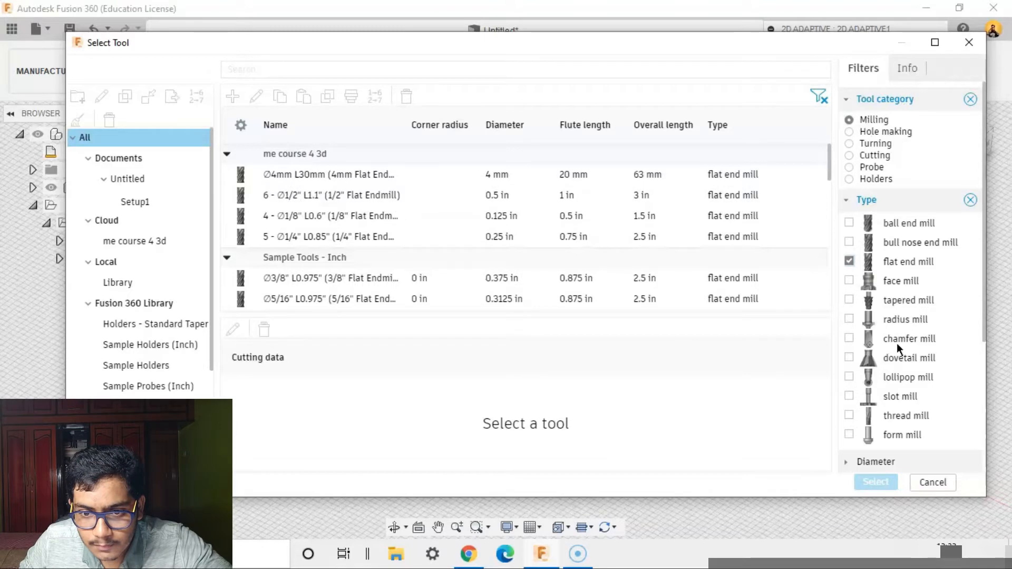
Step: Narrow the tool list to the Fusion 360 Library with a diameter equal to 5 mm
scroll(897, 348, down, 5)
click(863, 269)
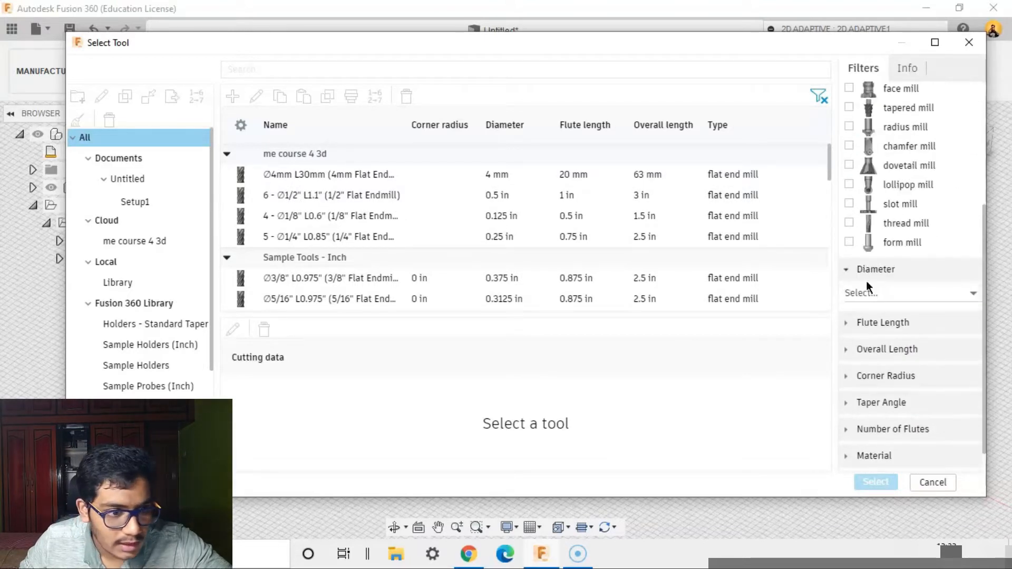
click(141, 305)
click(890, 292)
click(890, 360)
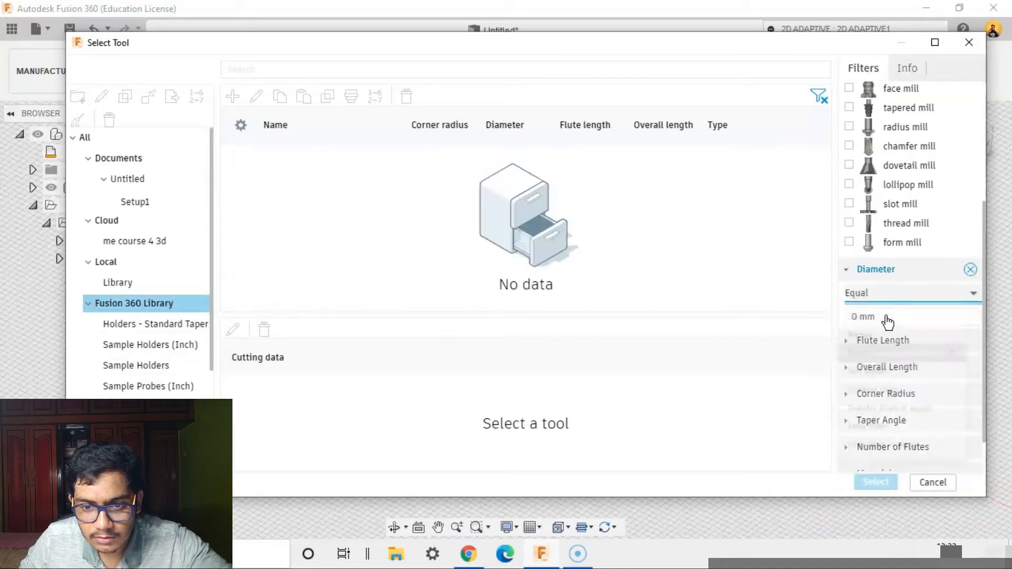
click(884, 319)
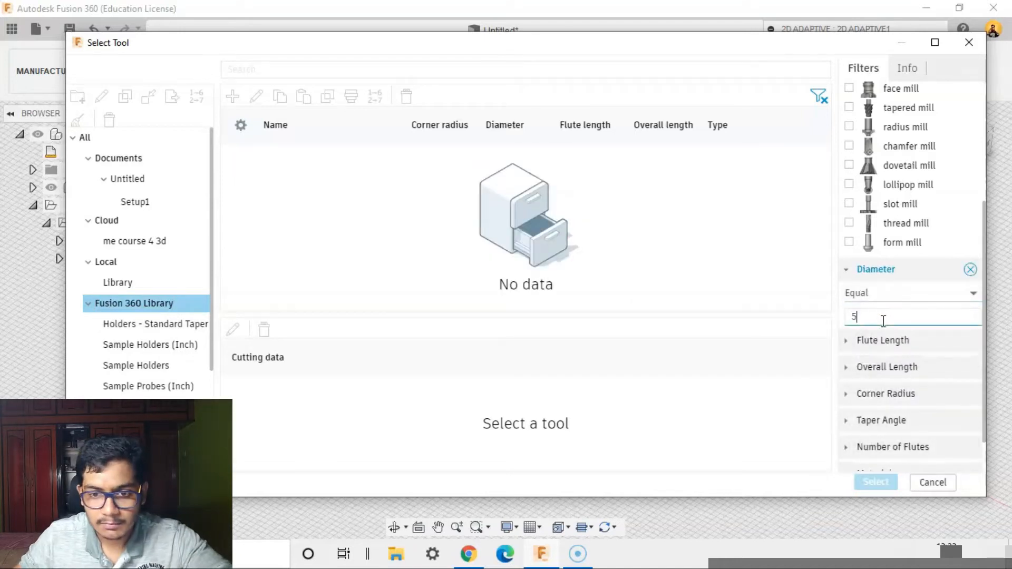
key(Return)
click(890, 340)
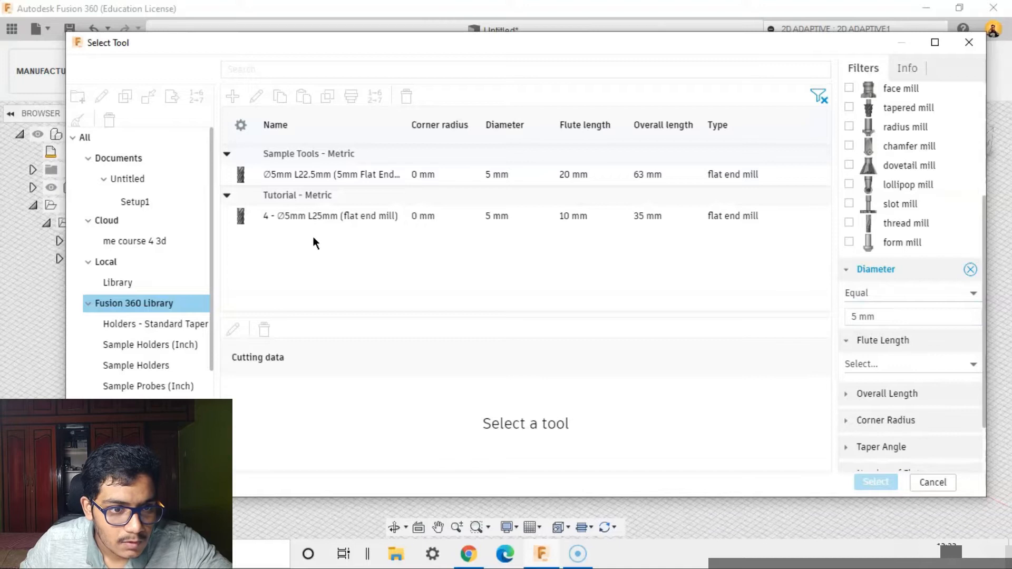
Step: Assign the 5mm Flat Endmill from Sample Tools - Metric with the Aluminum - Slotting cutting data
click(363, 174)
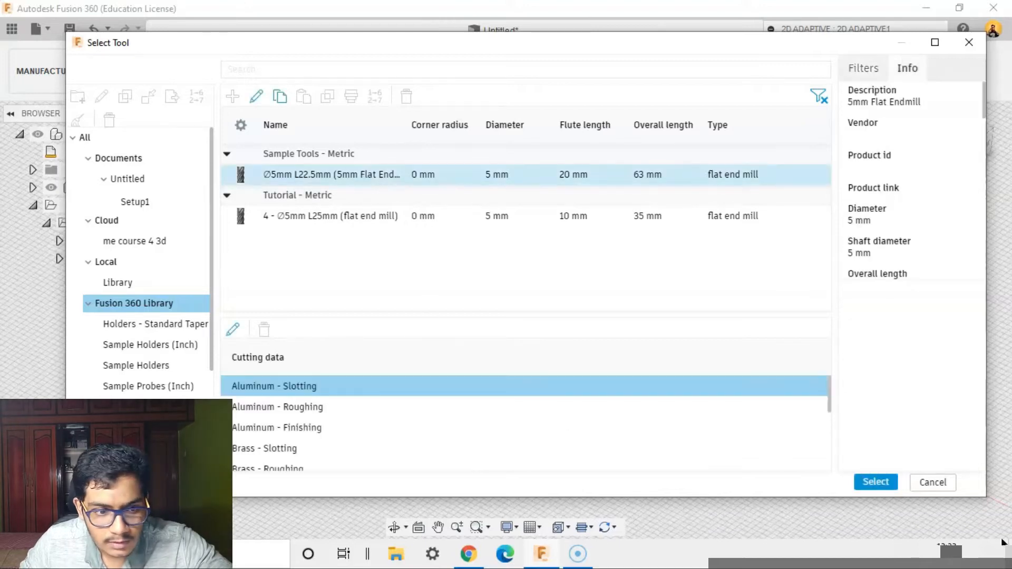
click(379, 388)
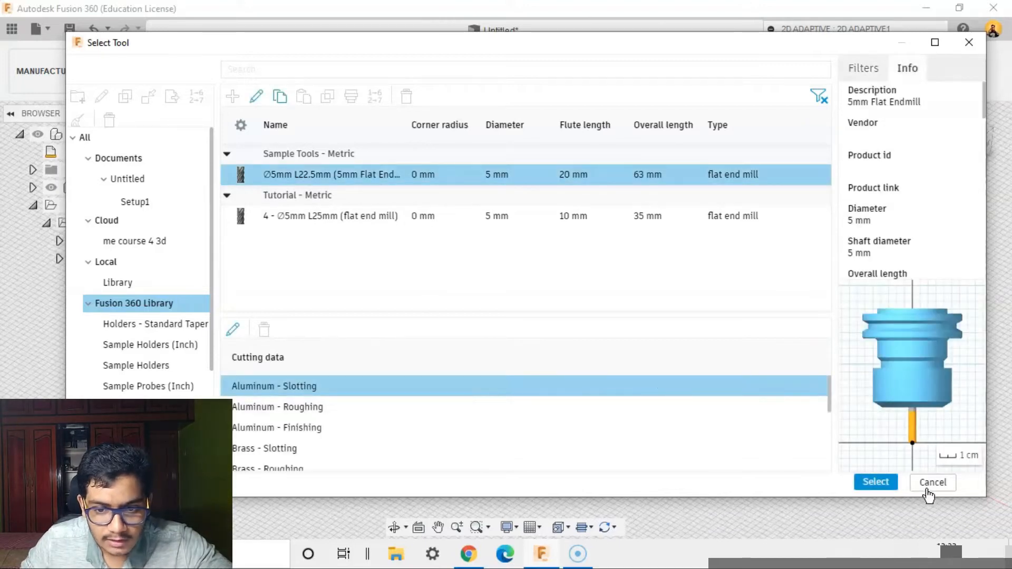
click(876, 482)
Step: Select the gear's lower outer tooth profile as the pocket contour for the adaptive clearing
scroll(542, 473, up, 3)
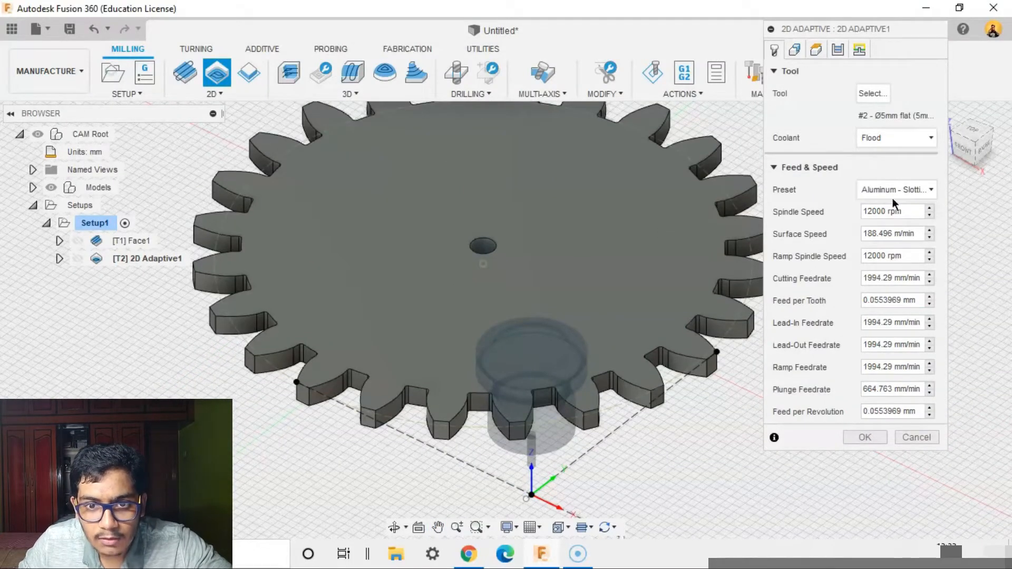
click(796, 49)
scroll(844, 285, down, 2)
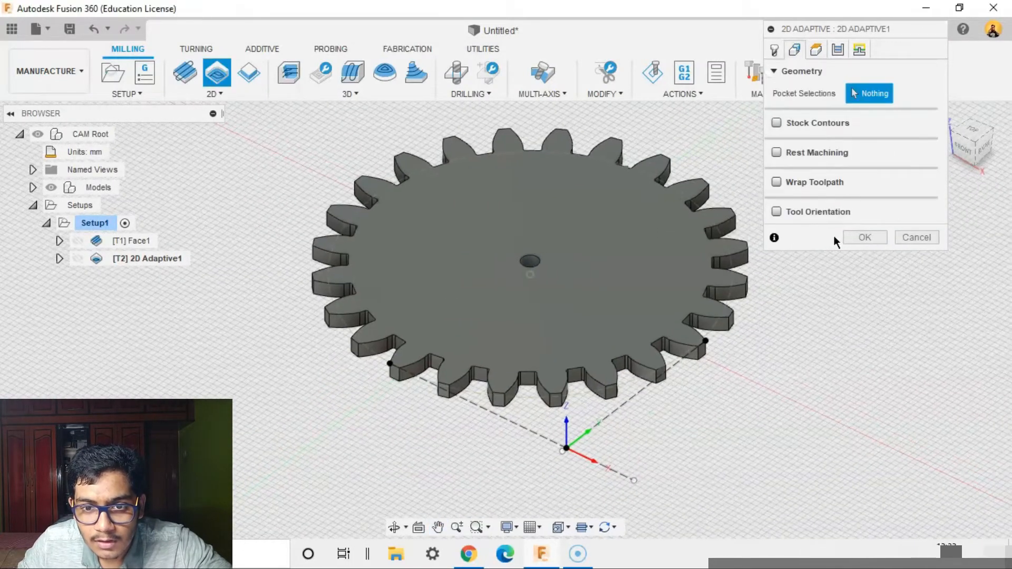
scroll(583, 404, up, 5)
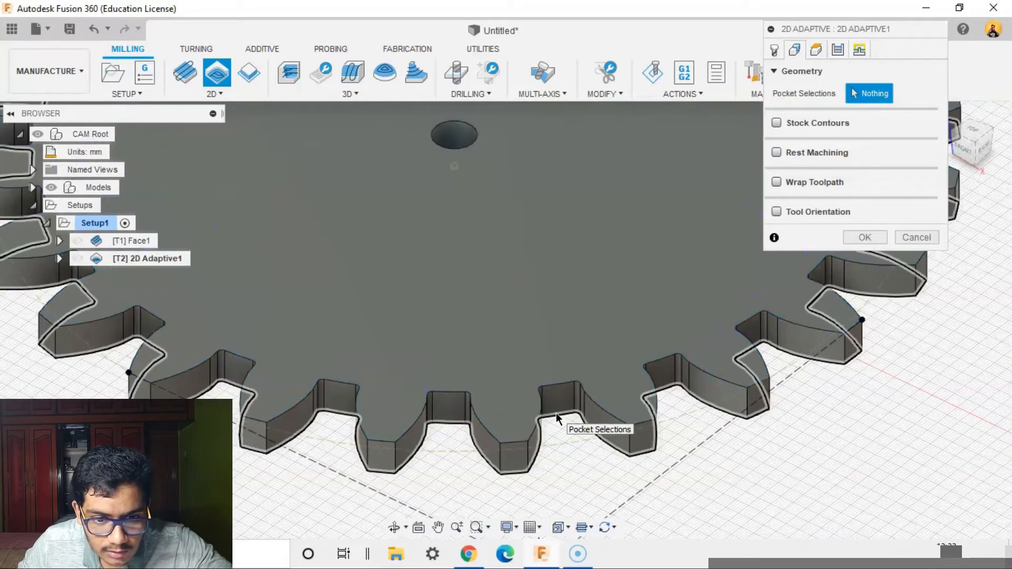
click(782, 447)
scroll(785, 432, down, 5)
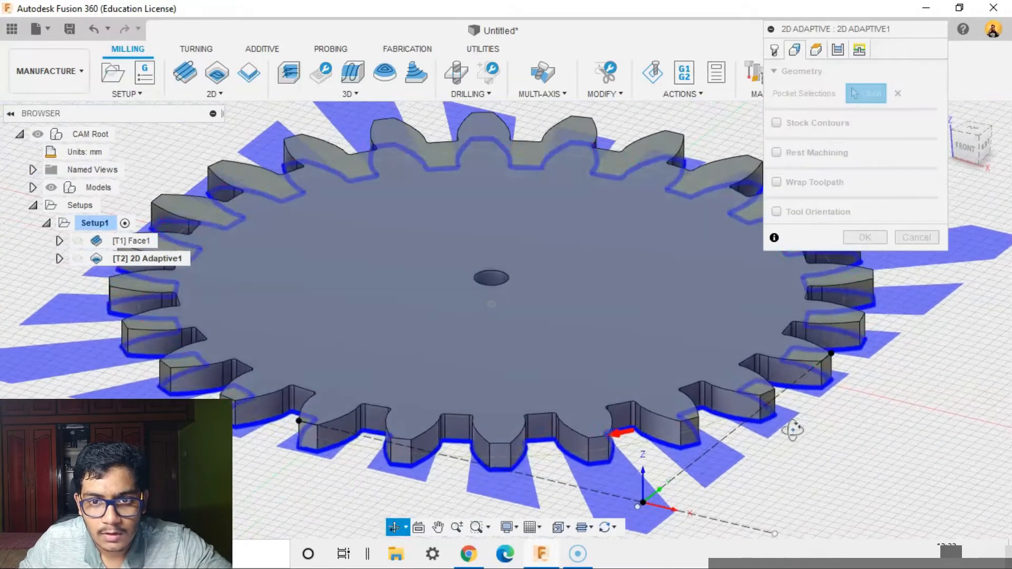
Step: Set the adaptive clearing's bottom height from the model bottom with an offset of -2 mm
click(816, 50)
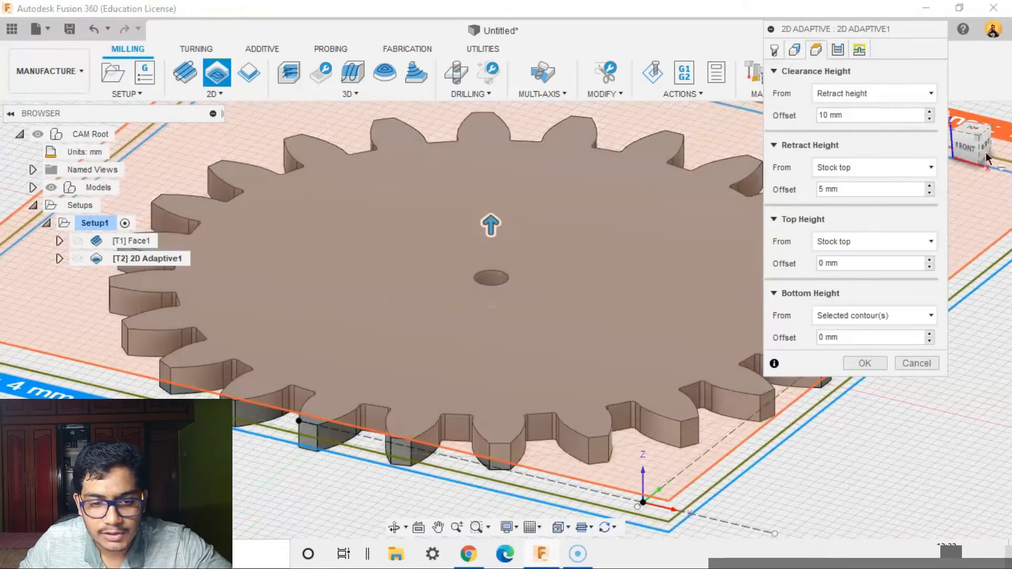
click(967, 145)
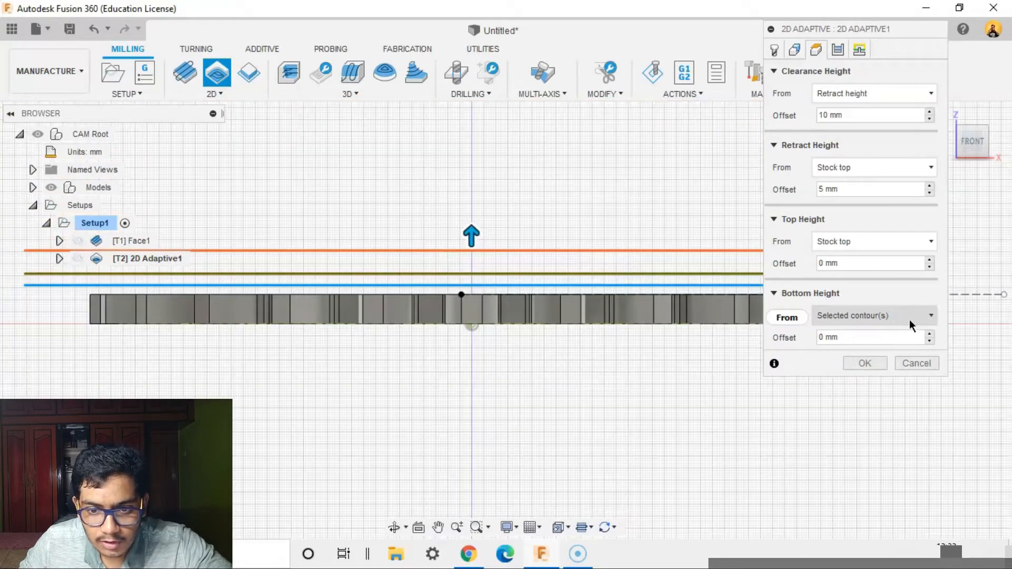
click(910, 318)
click(872, 403)
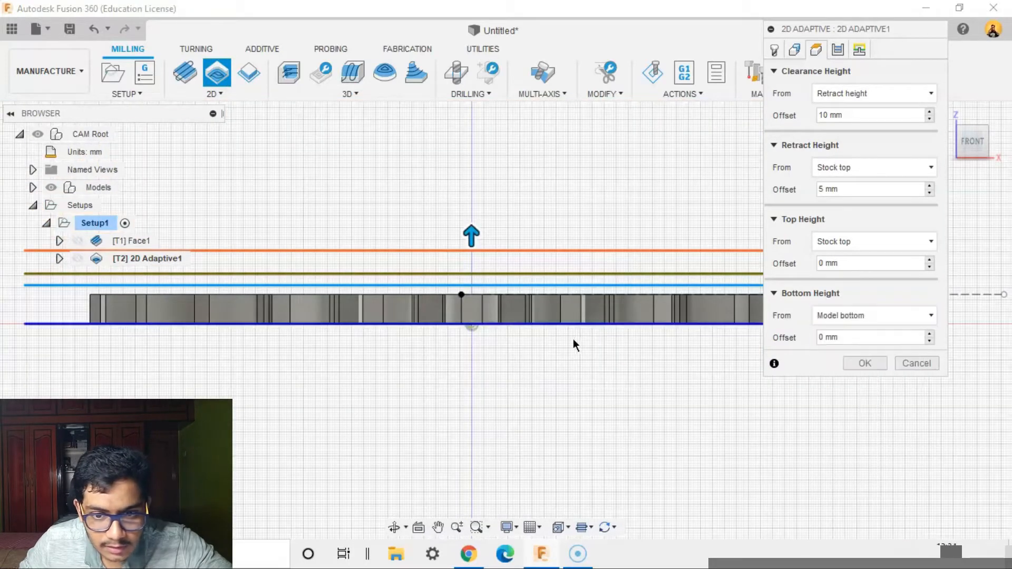
click(929, 341)
click(928, 341)
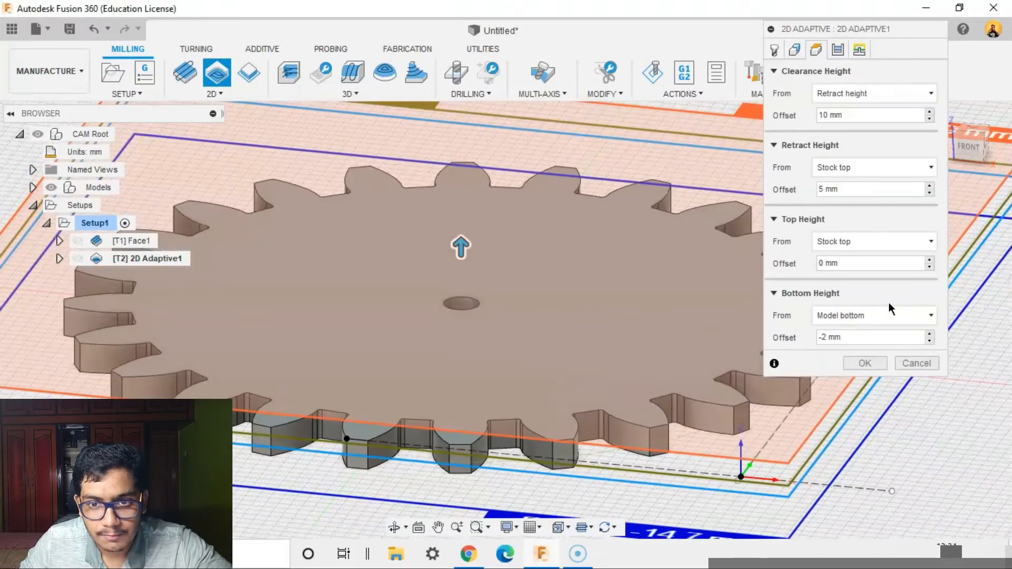
Step: Try to confirm the 2D Adaptive operation with the default linking settings and a 5 mm optimal load
click(859, 49)
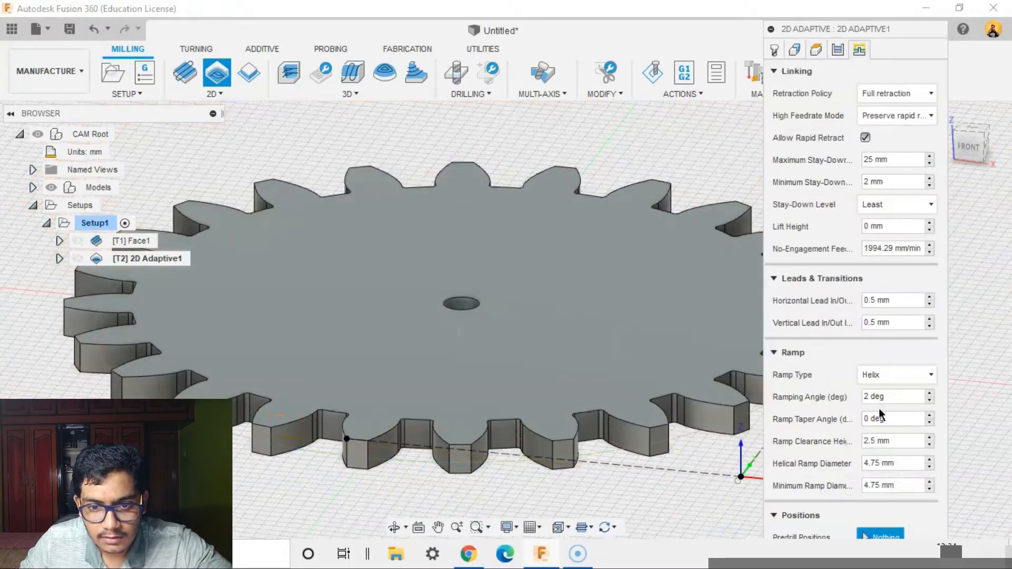
click(774, 353)
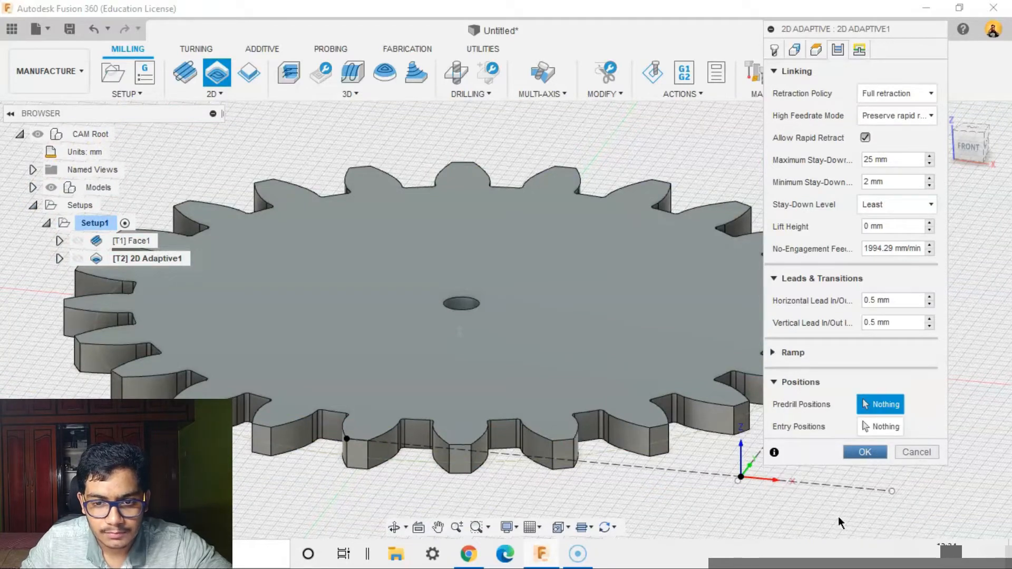
click(865, 452)
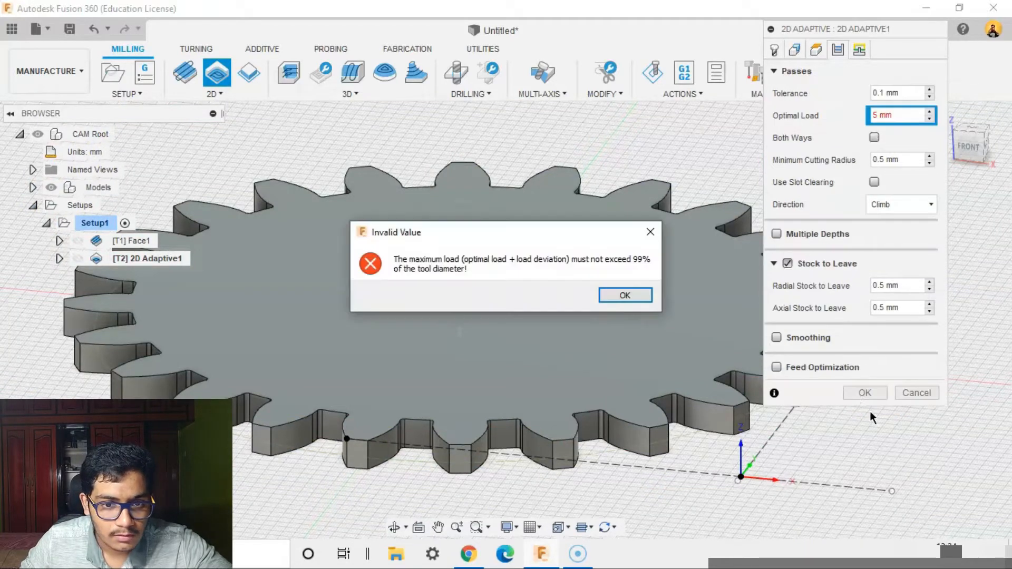
click(627, 295)
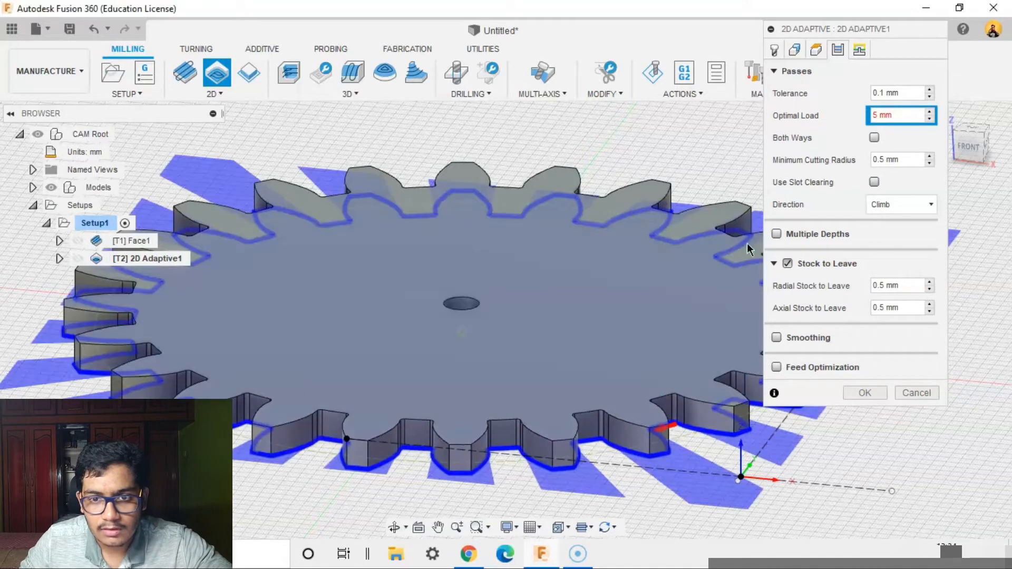
Step: Set the optimal load to 4 mm and generate the 2D Adaptive toolpath
click(902, 115)
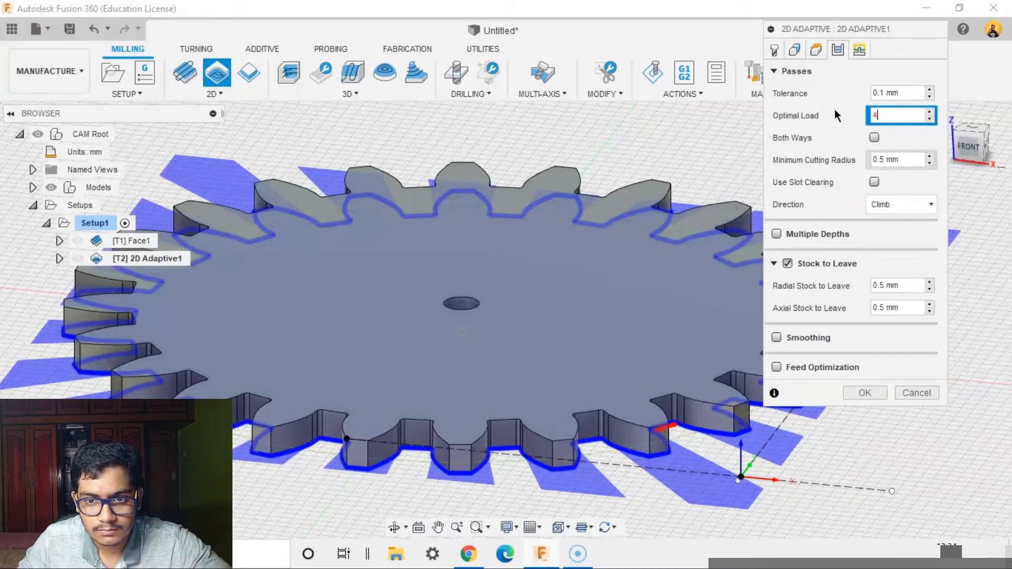
click(865, 392)
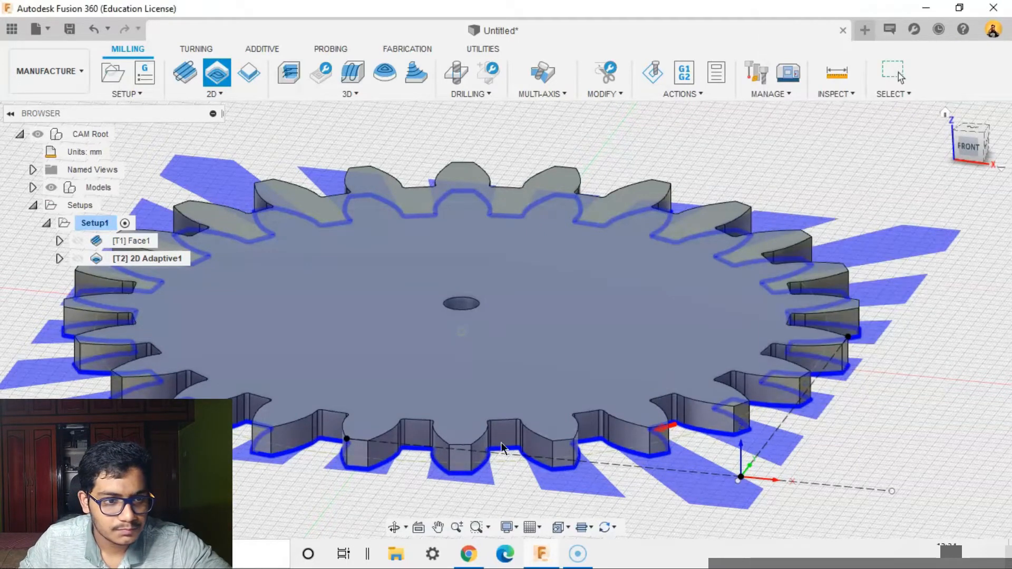
scroll(599, 334, down, 2)
click(944, 114)
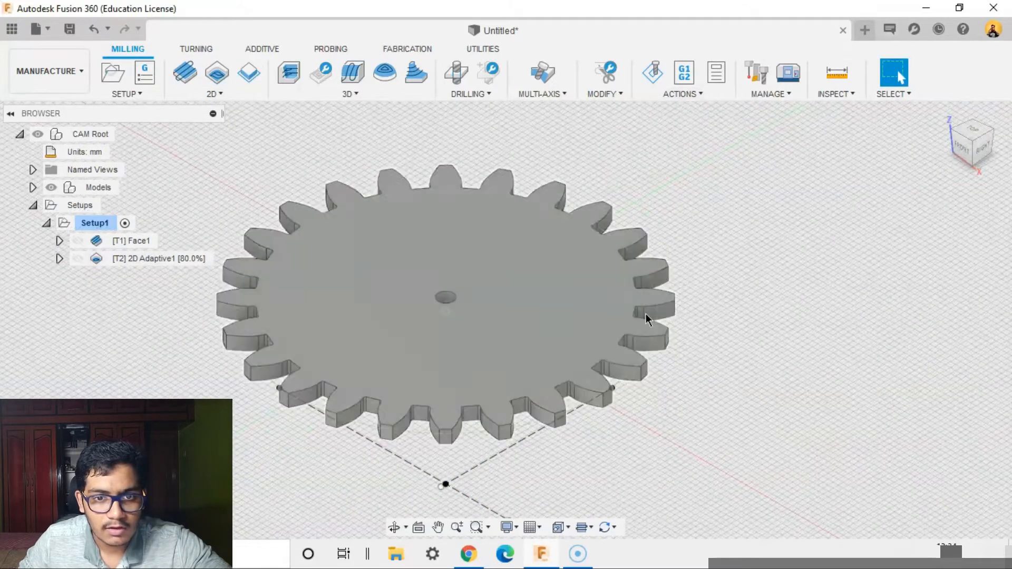
Step: Try to simulate the Setup1 toolpaths
scroll(647, 317, down, 2)
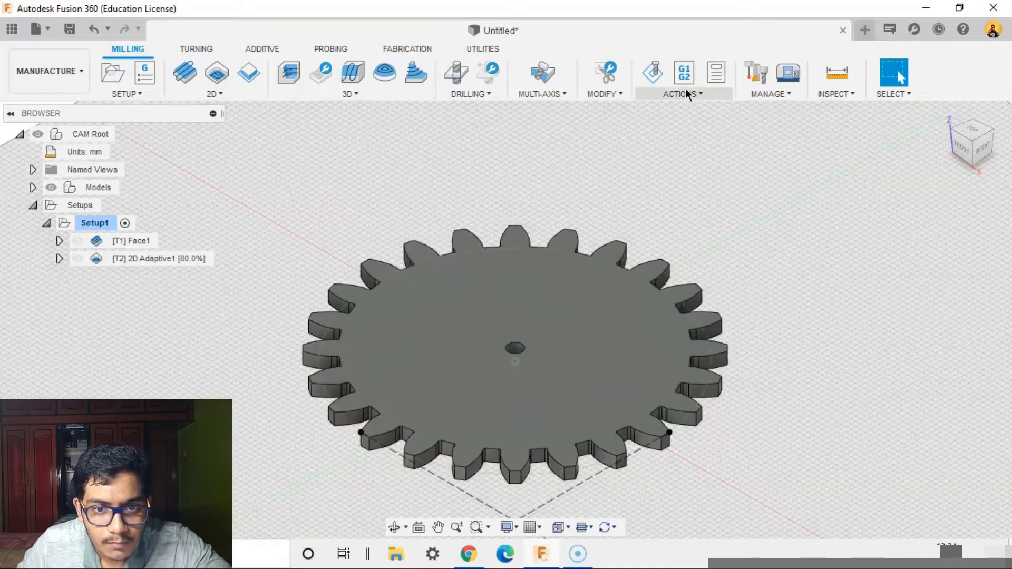
click(681, 93)
click(693, 127)
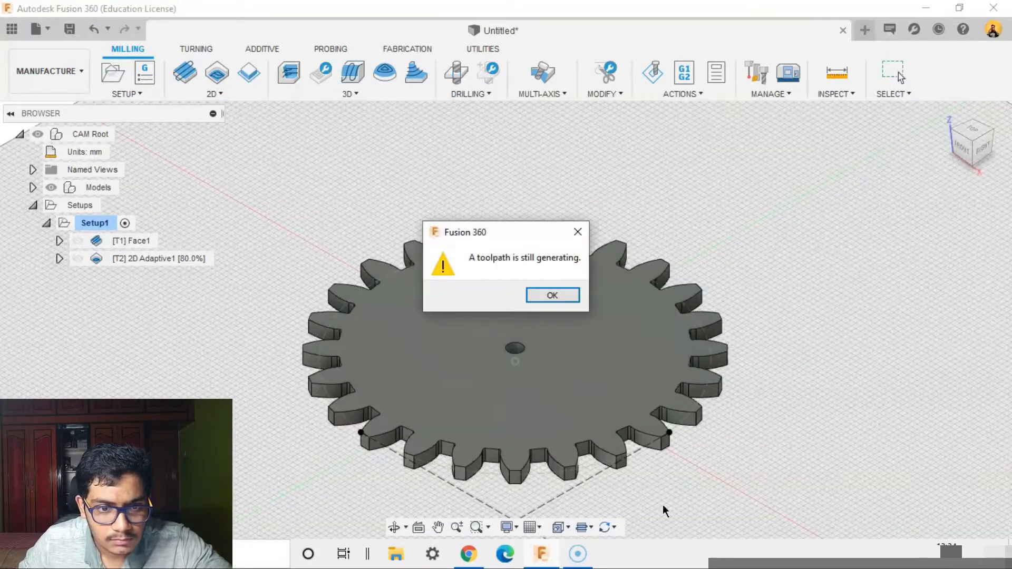
click(552, 296)
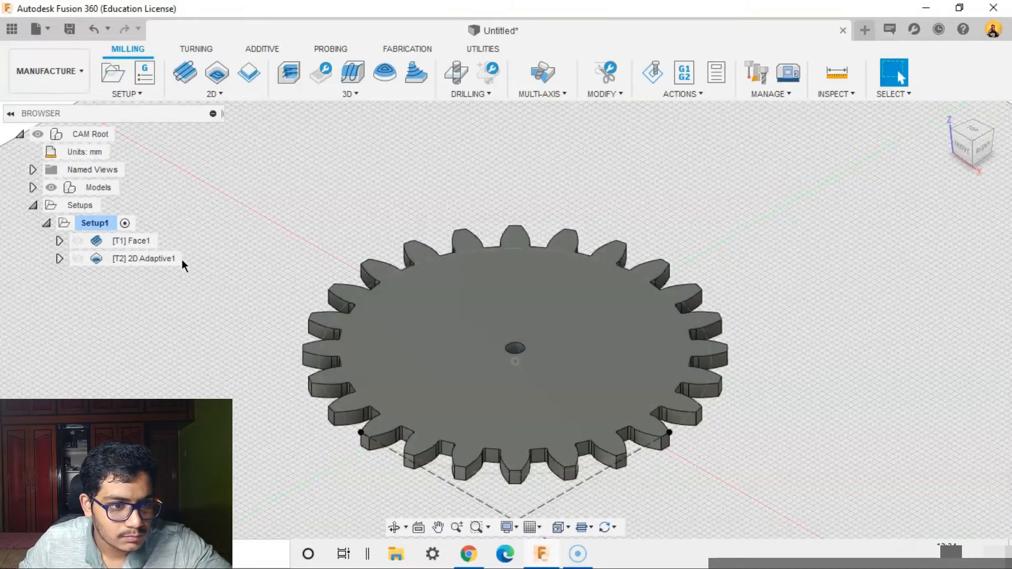
Step: Preview the 2D Adaptive toolpath, then simulate the whole of Setup1 through to the end of machining
click(141, 258)
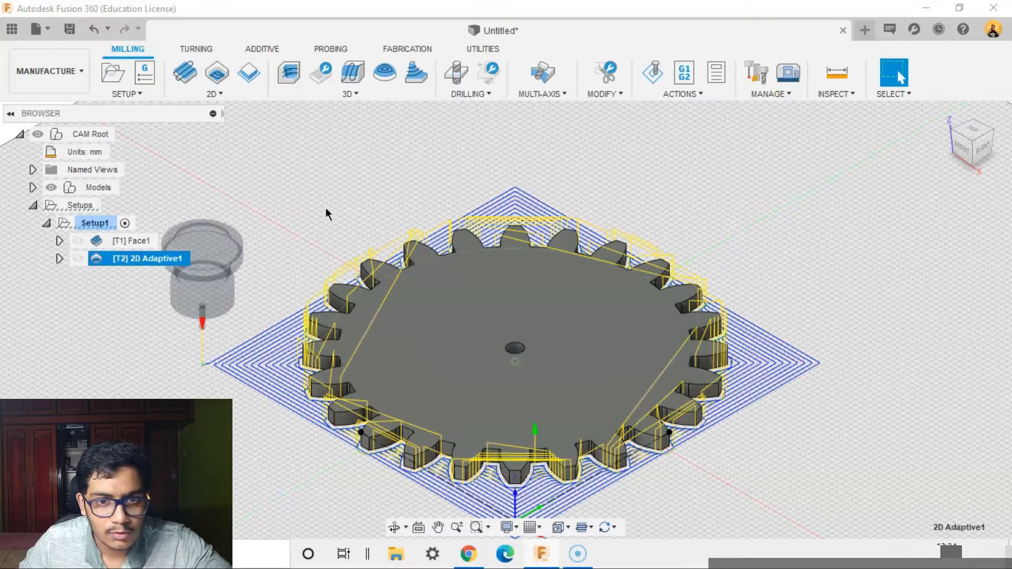
click(770, 115)
click(681, 95)
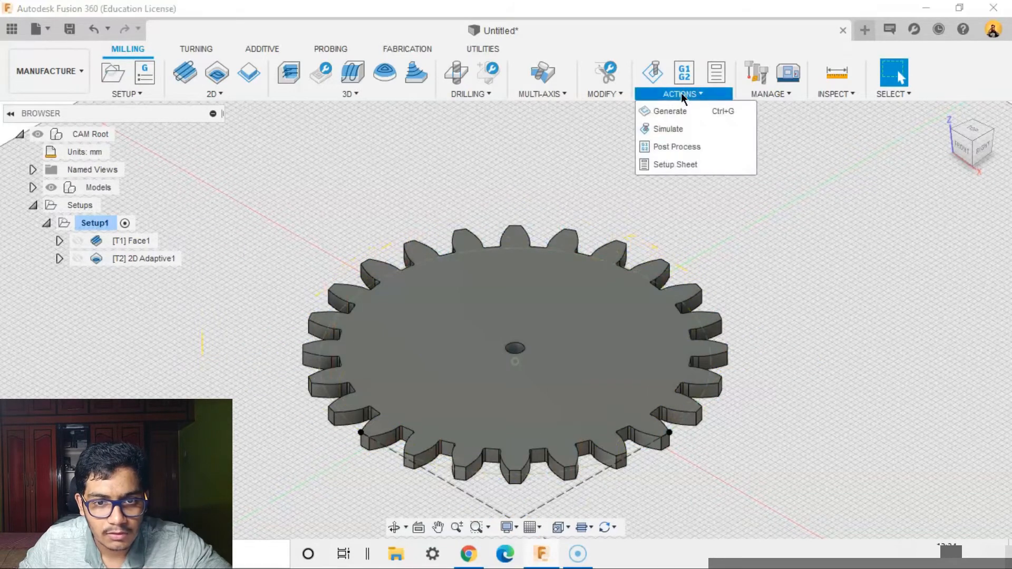
click(684, 127)
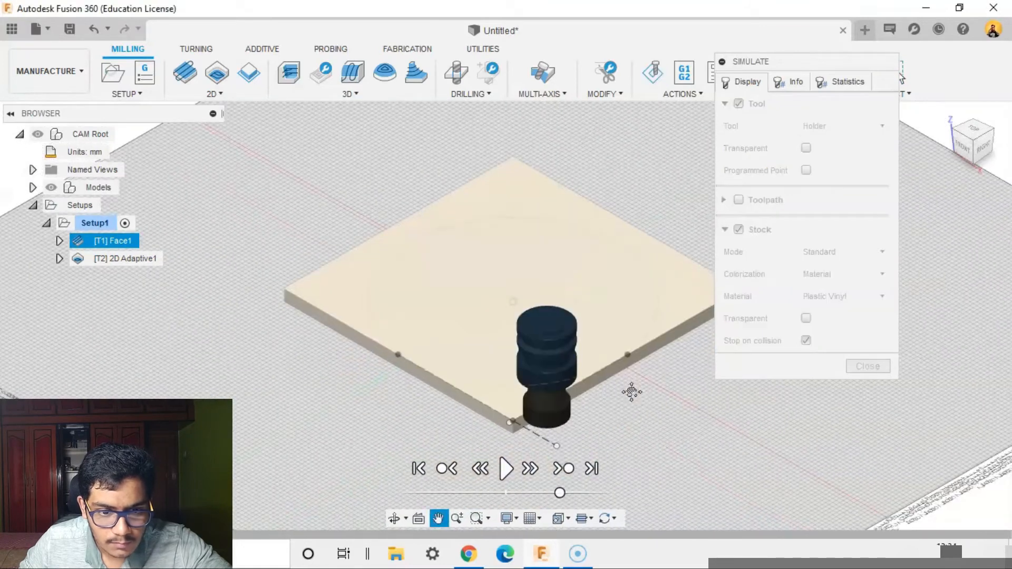
click(500, 472)
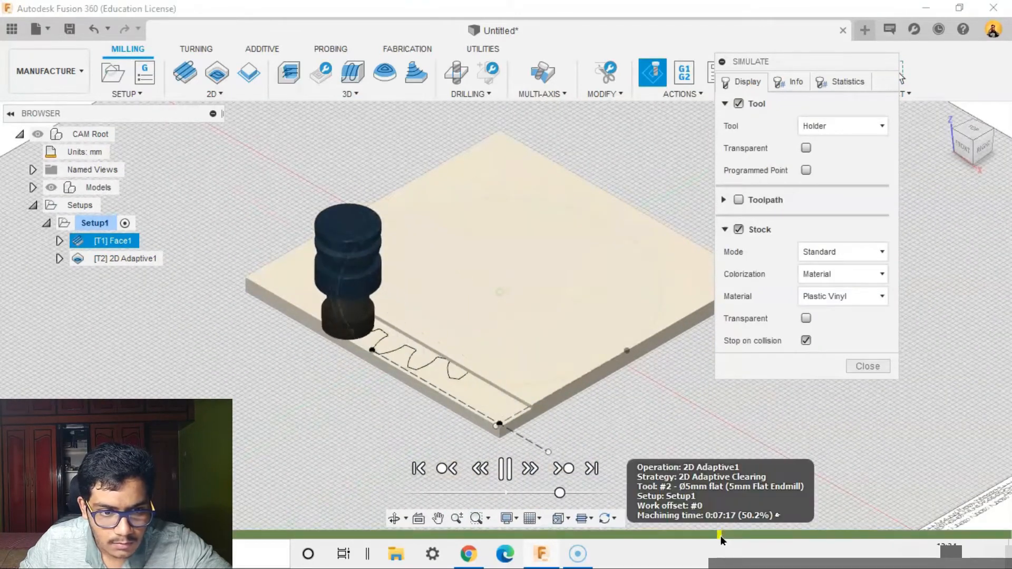
scroll(580, 432, up, 2)
scroll(606, 448, down, 1)
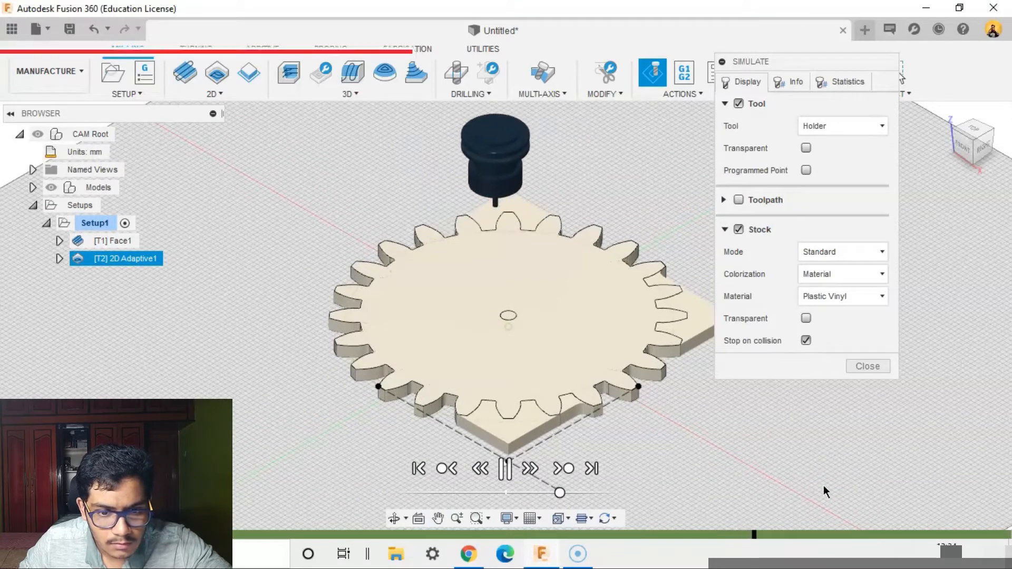
click(591, 469)
Step: Examine the simulated stock around the tooth gaps for leftover material and close the simulation
scroll(587, 470, up, 4)
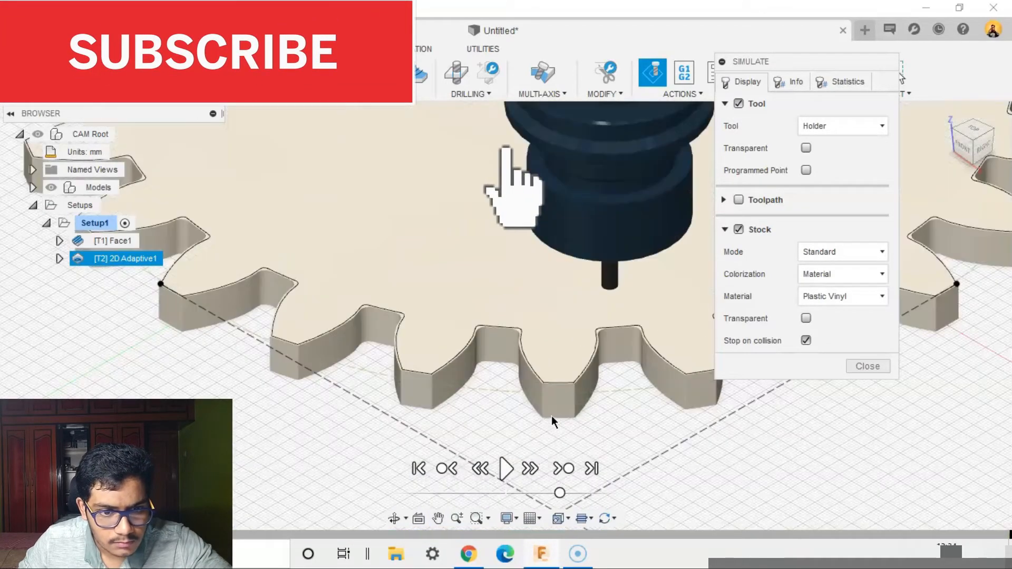
shift+middle_drag(551, 415, 553, 312)
scroll(520, 307, up, 3)
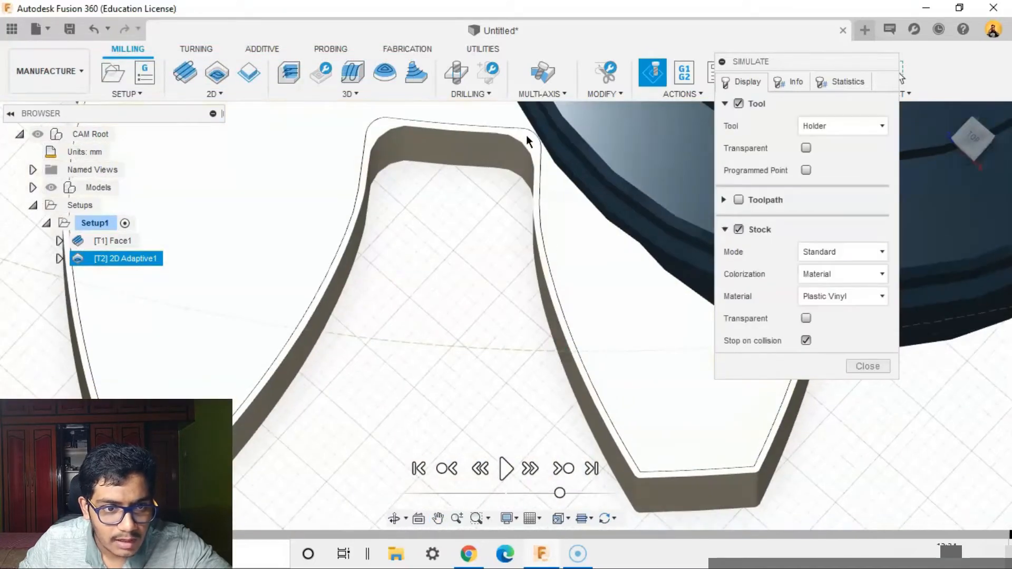
shift+middle_drag(416, 269, 510, 335)
scroll(510, 335, down, 5)
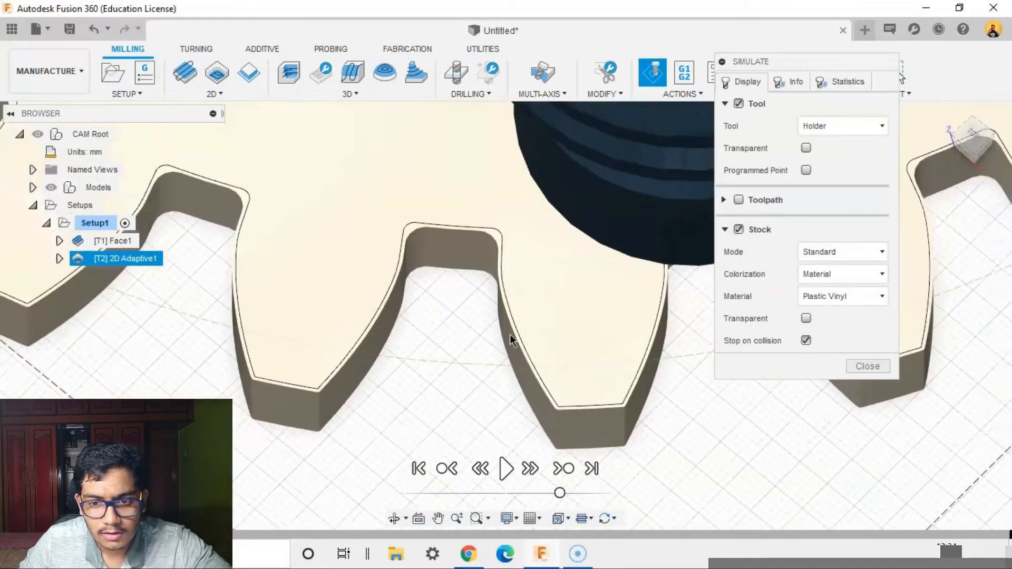
click(857, 369)
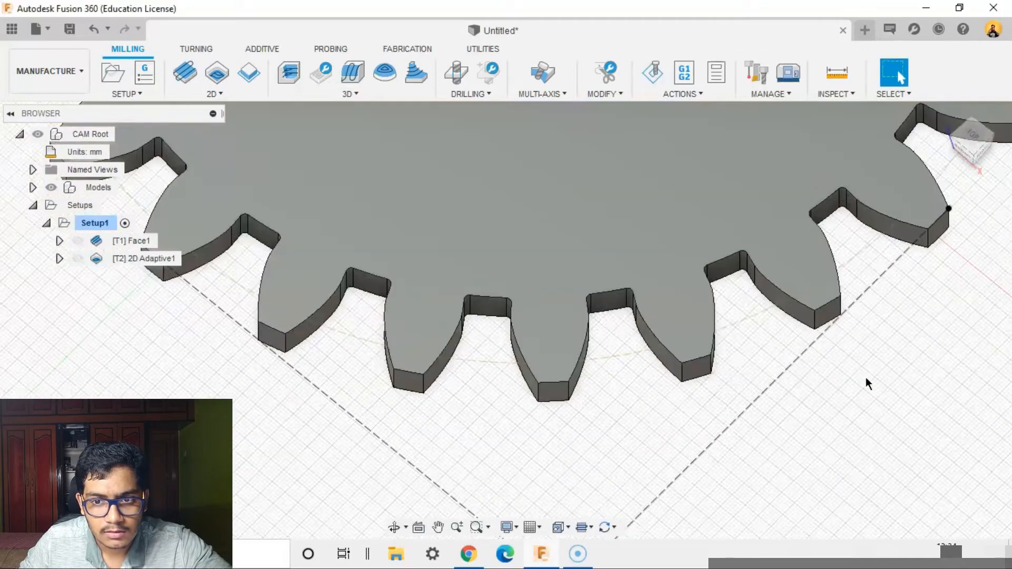
Step: Start a 2D Contour operation in Setup1 and open its tool selection
shift+middle_drag(865, 378, 872, 354)
click(945, 112)
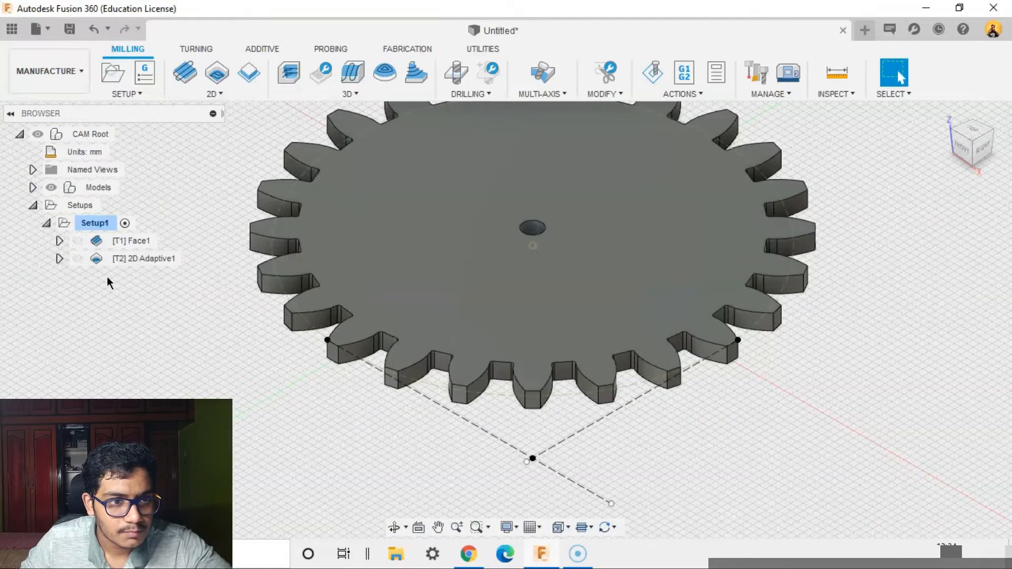
click(227, 91)
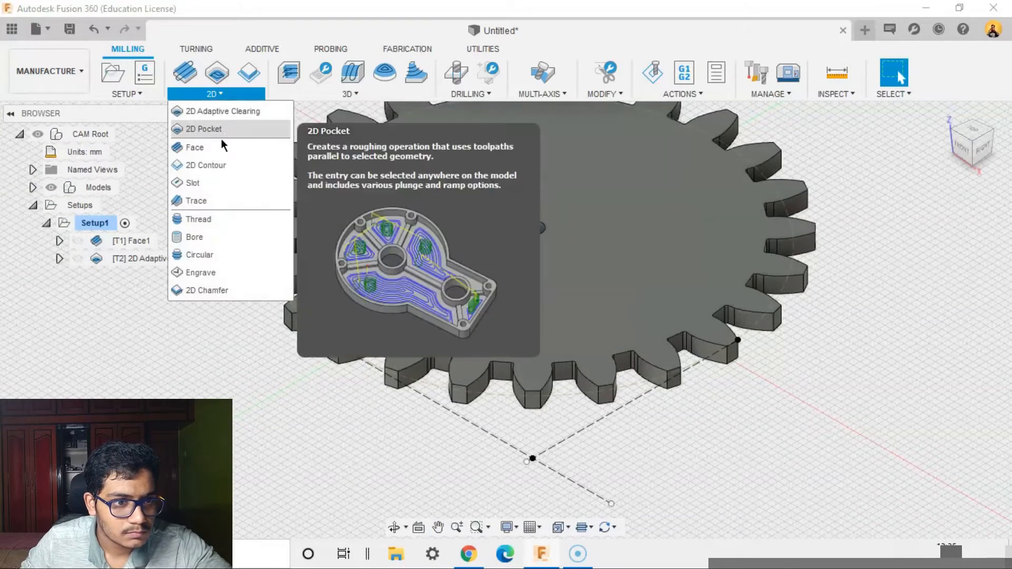
click(232, 163)
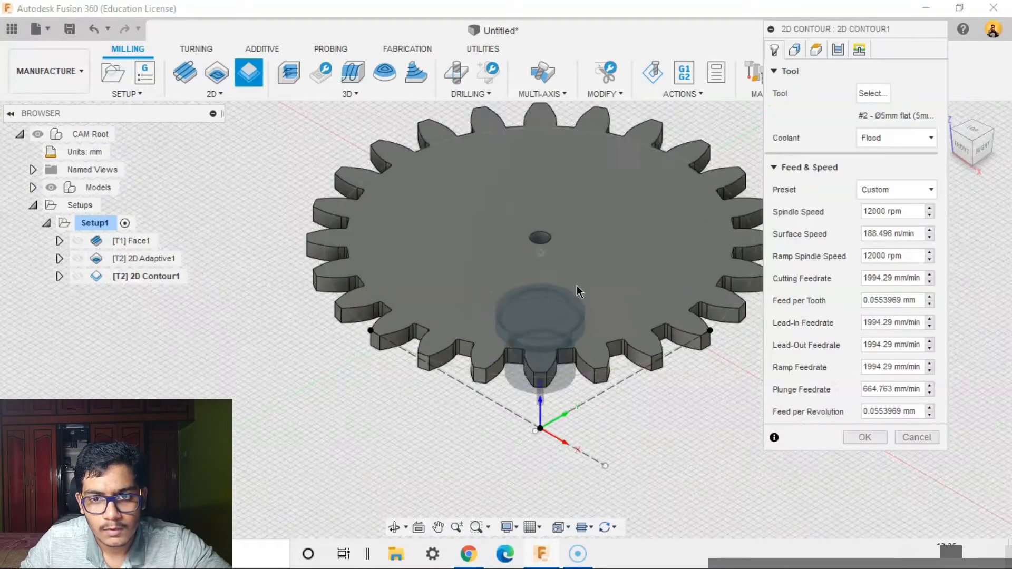
click(872, 94)
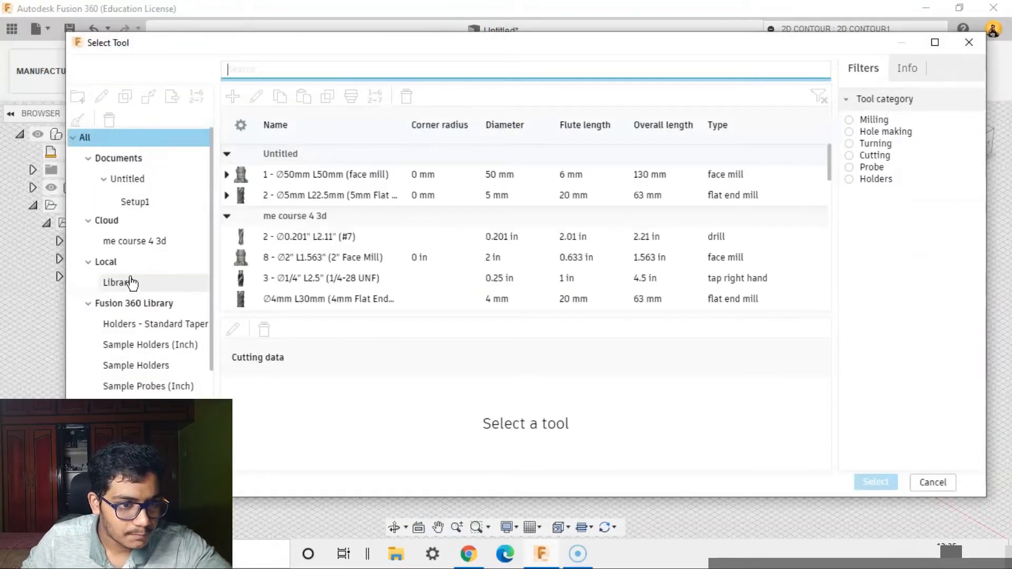
Step: Filter the Fusion 360 Library to milling tools of type flat end mill with a diameter equal to 4 mm
click(142, 302)
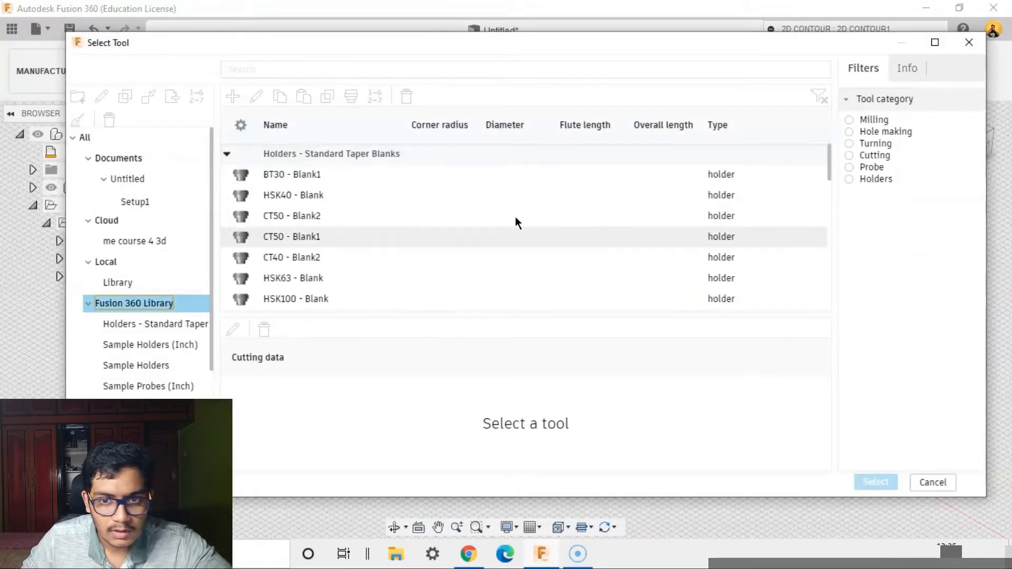
click(849, 119)
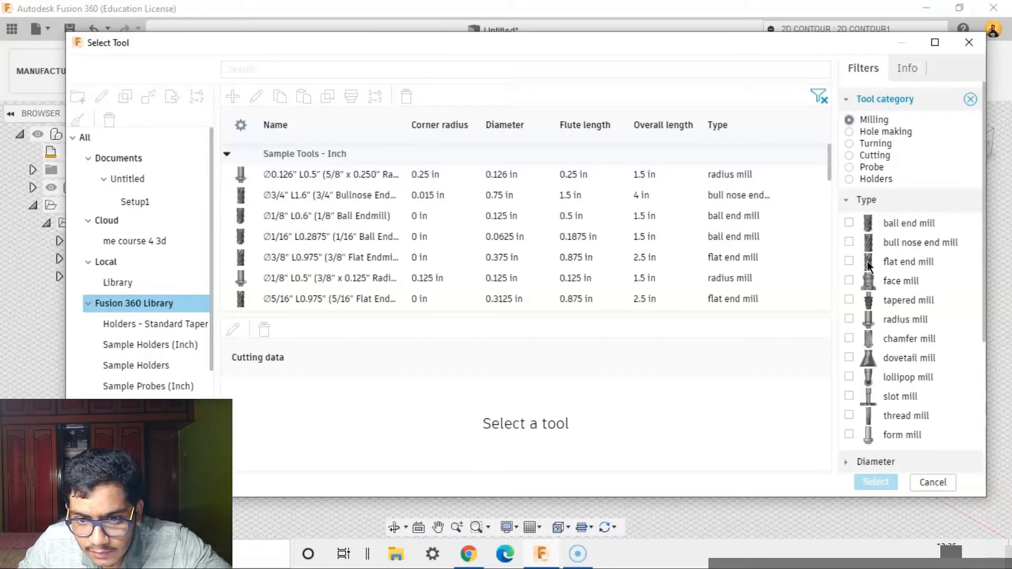
click(849, 261)
scroll(887, 431, down, 3)
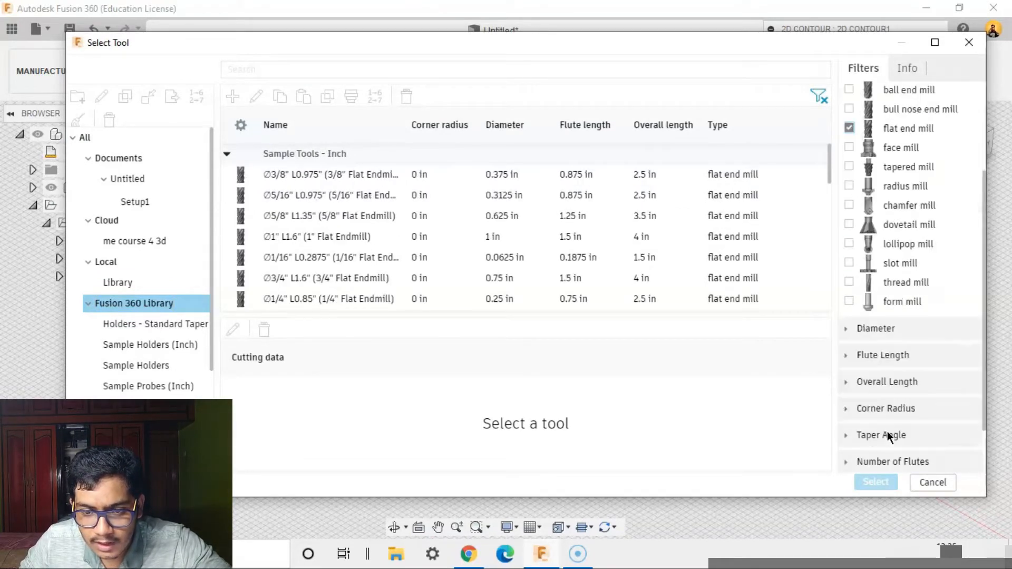
click(877, 328)
scroll(882, 330, down, 2)
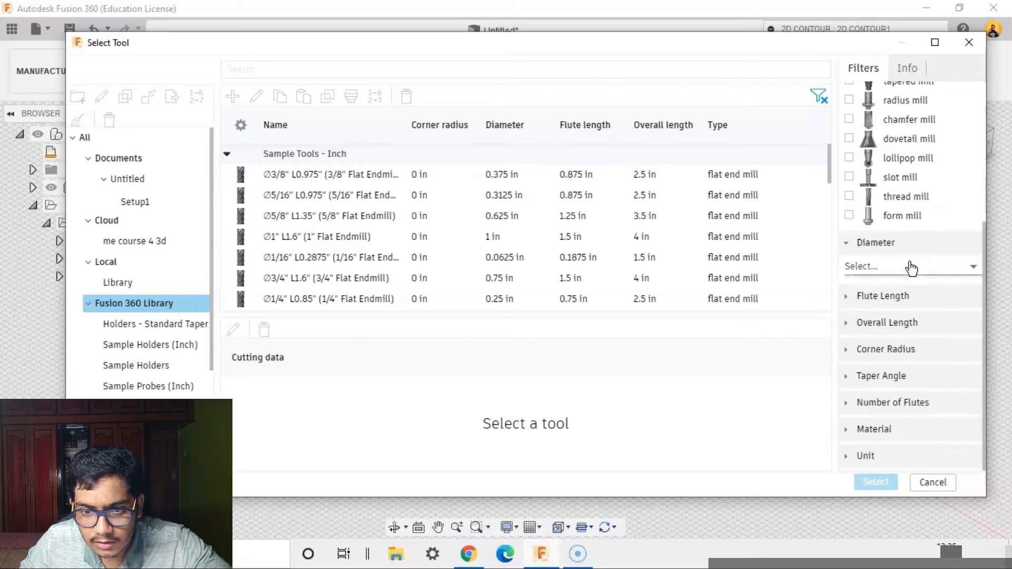
click(906, 267)
click(870, 333)
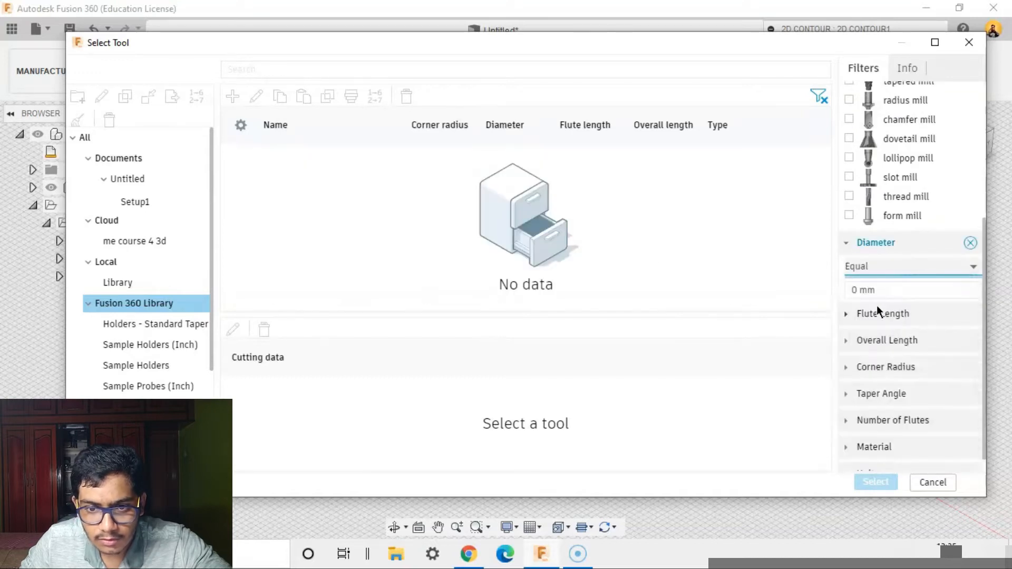
click(876, 290)
text(4)
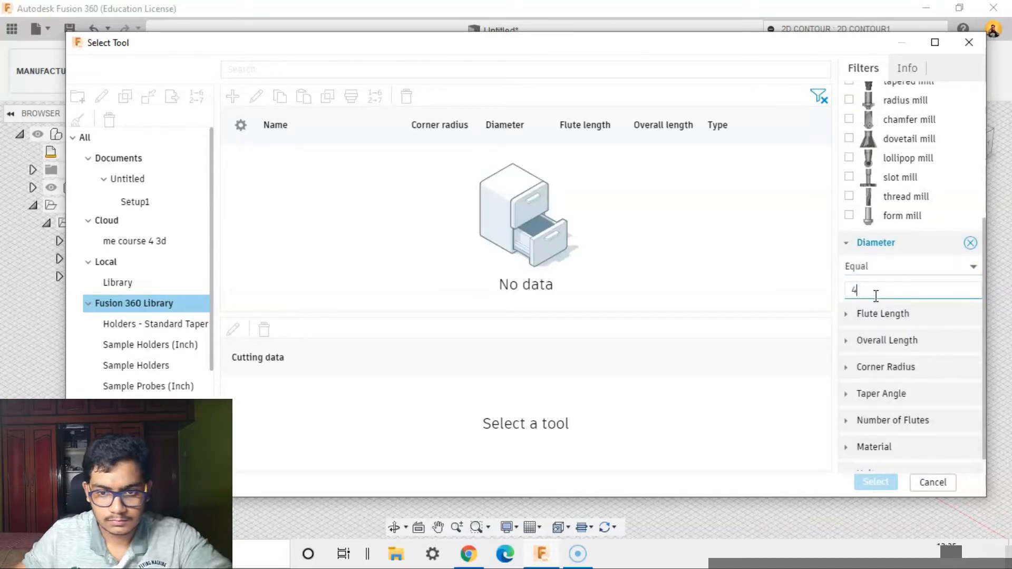
click(875, 316)
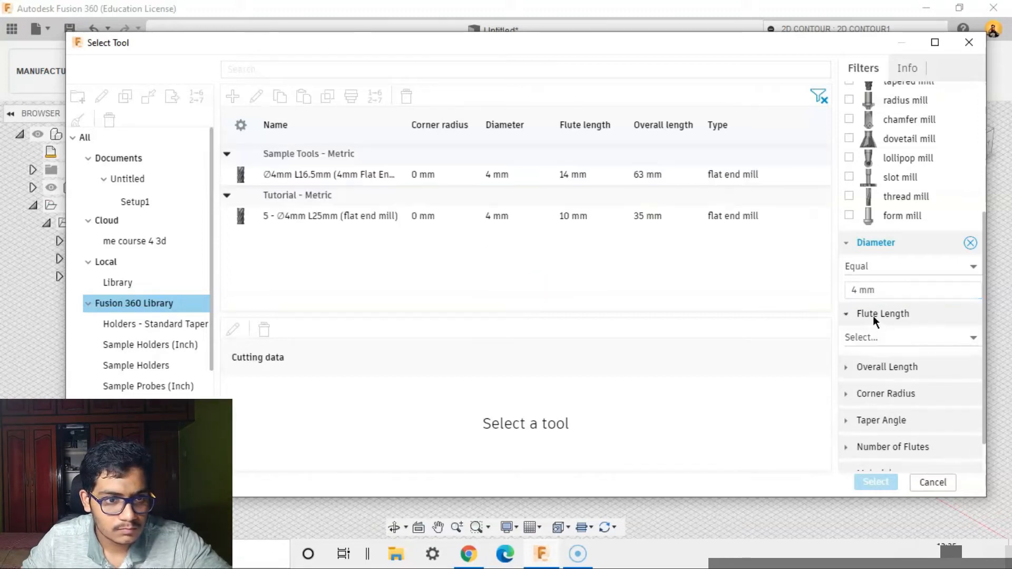
Step: Copy the 4 mm flat end mill from Sample Tools - Metric into the cloud library "me course 4 3d"
click(347, 175)
right_click(346, 175)
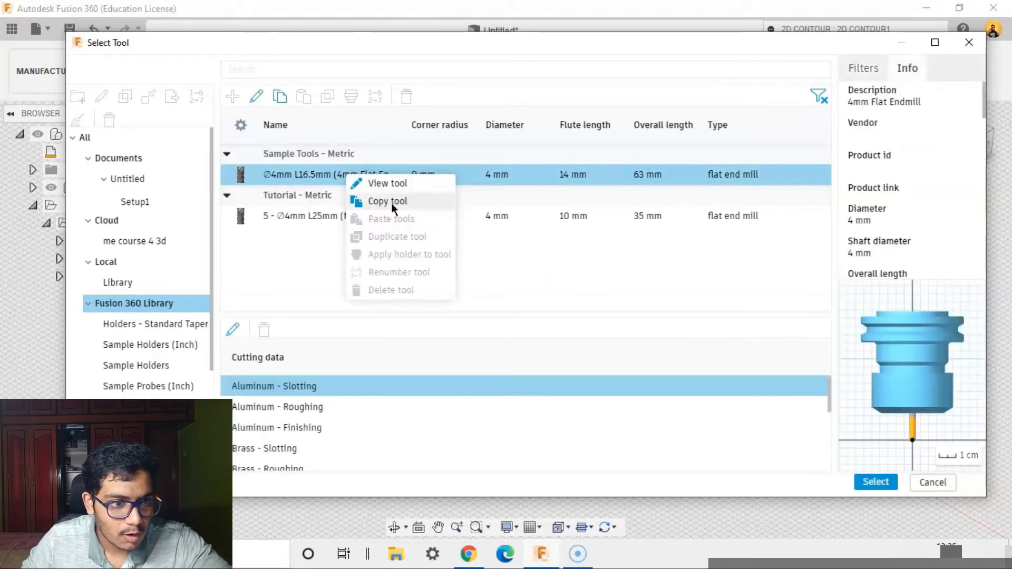
click(389, 200)
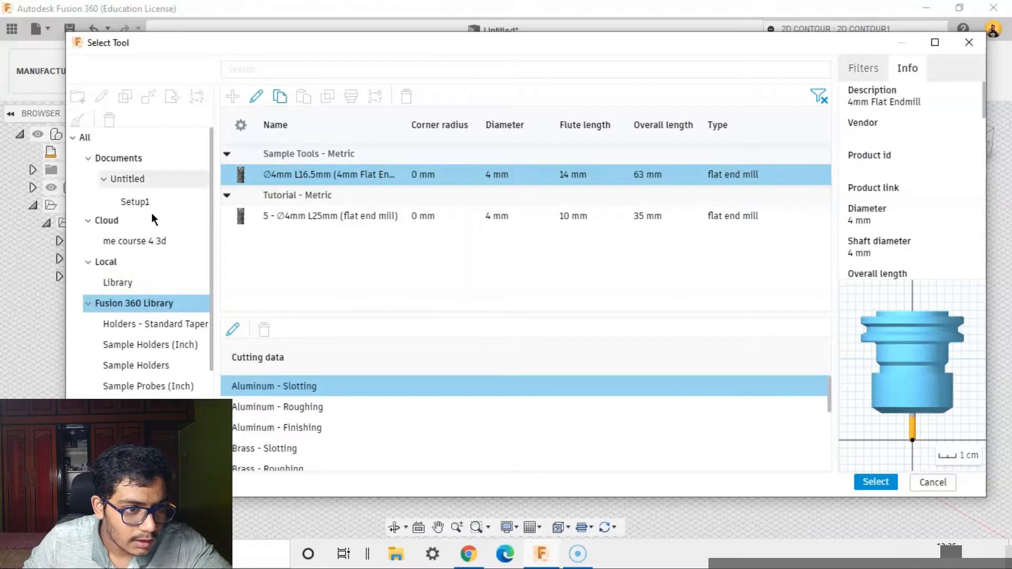
click(146, 248)
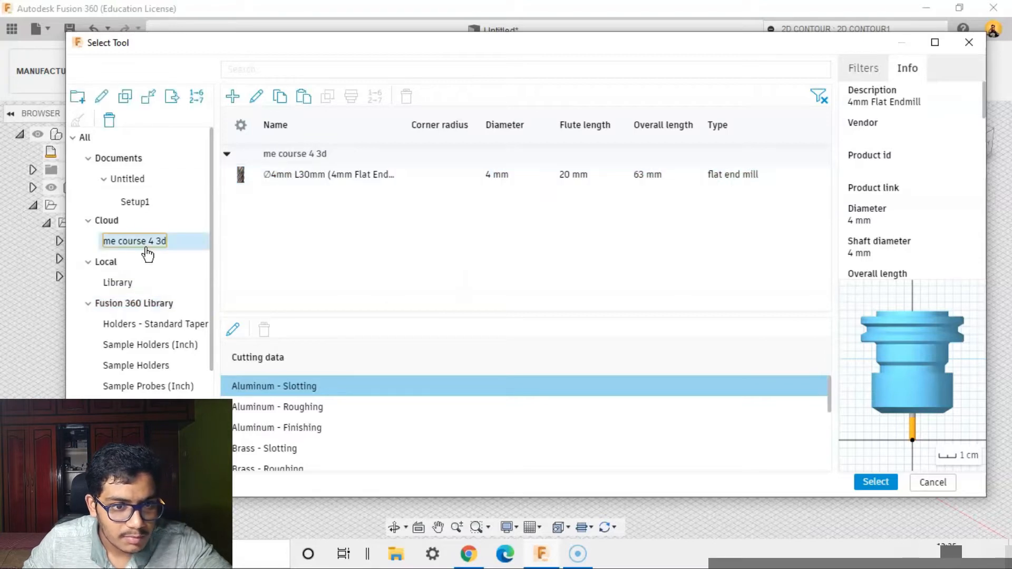
right_click(379, 233)
click(428, 280)
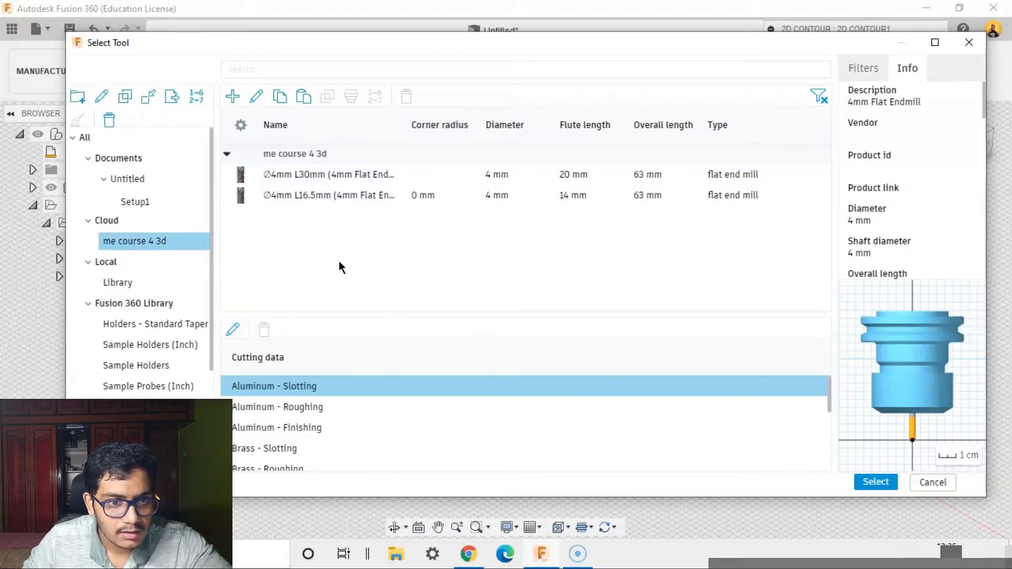
Step: Edit the copied 4 mm end mill's cutter, setting the number of flutes to 4 and the material to HSS
right_click(388, 191)
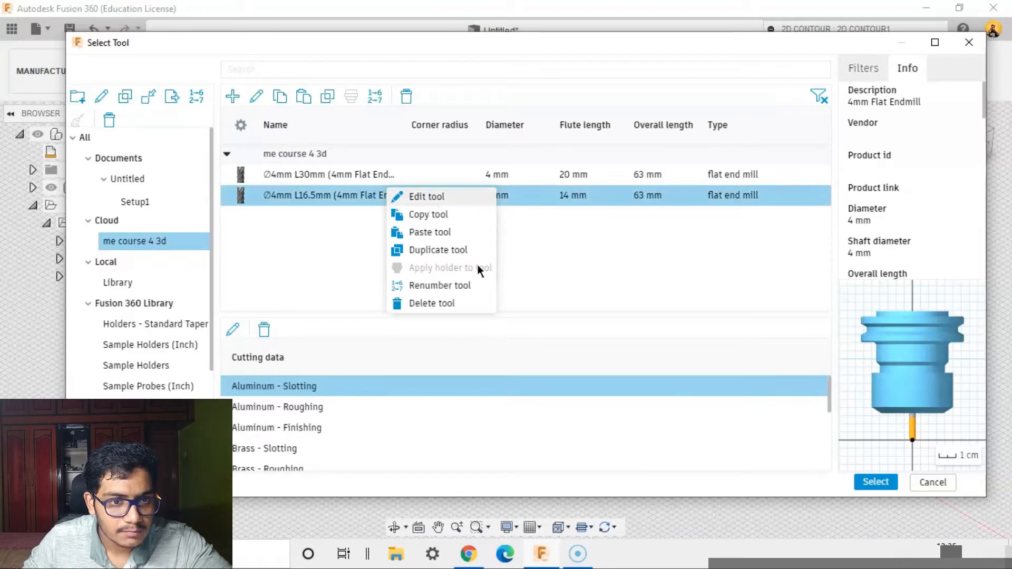
click(425, 196)
click(177, 94)
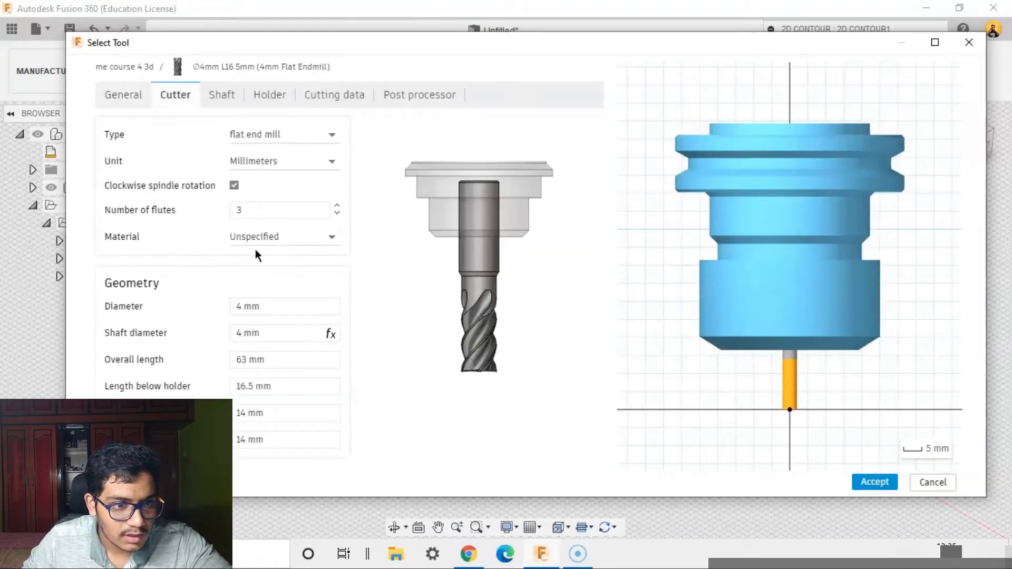
click(337, 206)
click(332, 238)
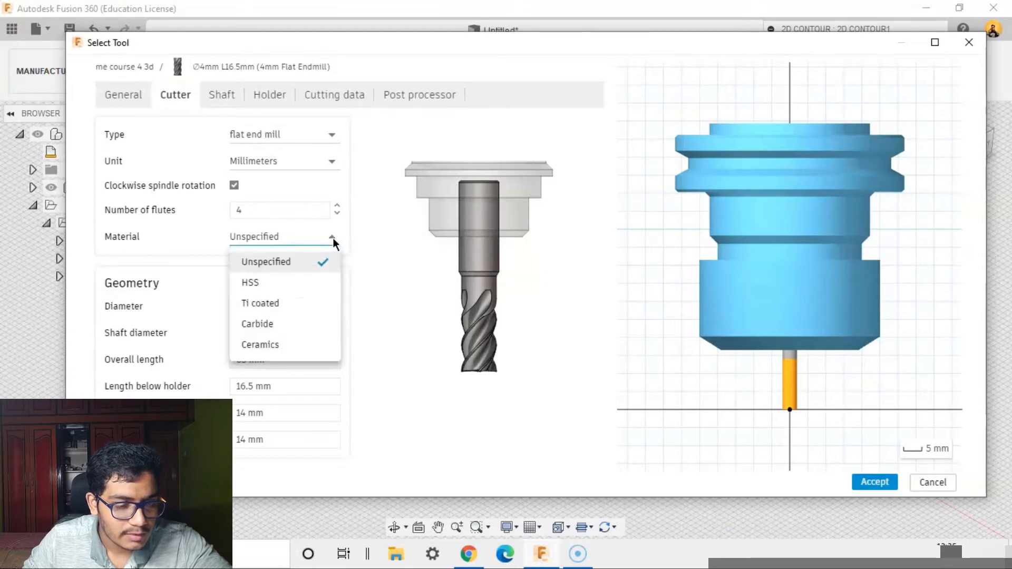
click(274, 285)
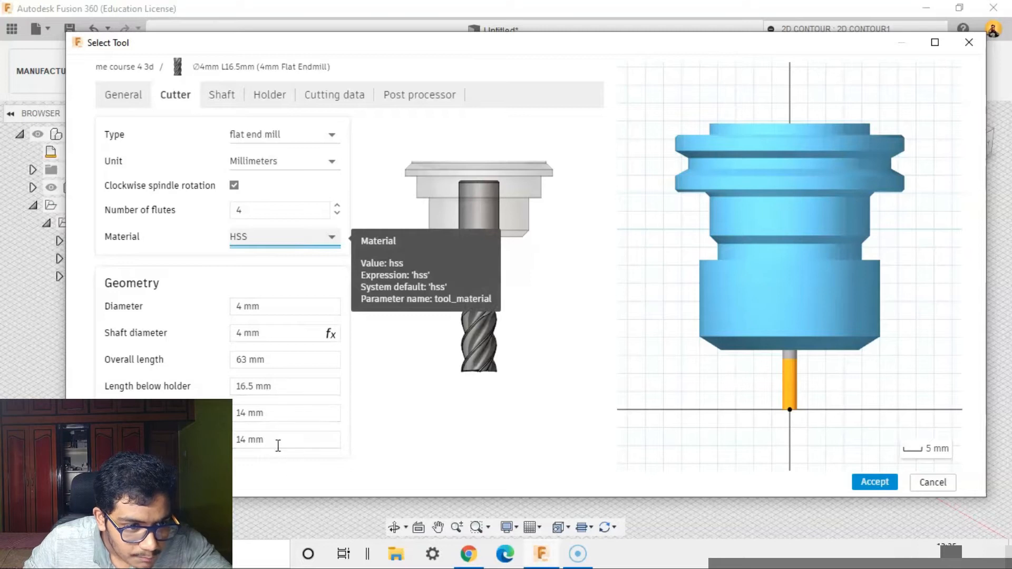
Step: Set the end mill's length below holder to 30 mm and its shoulder length to 25 mm
click(275, 361)
click(286, 385)
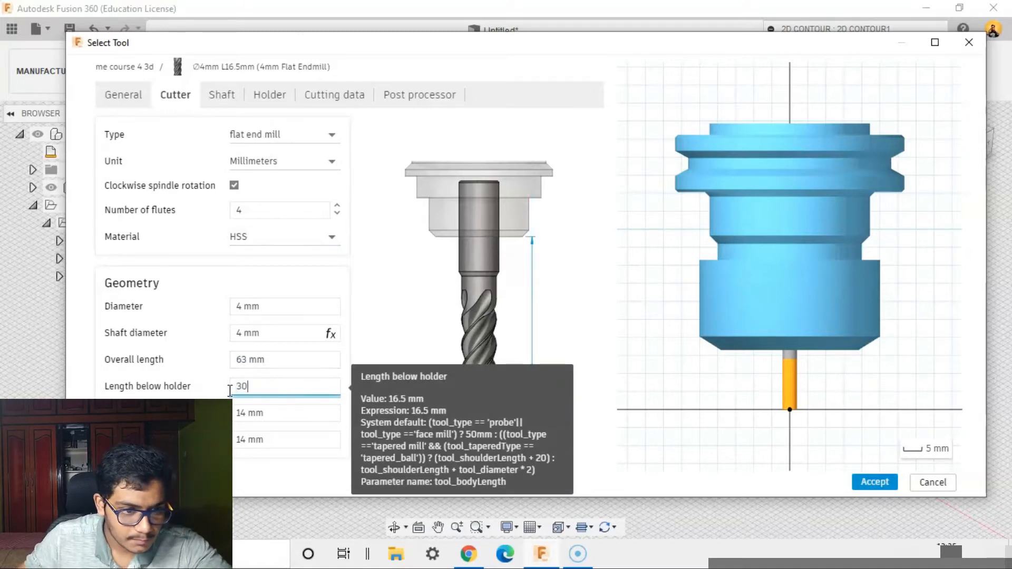
click(285, 415)
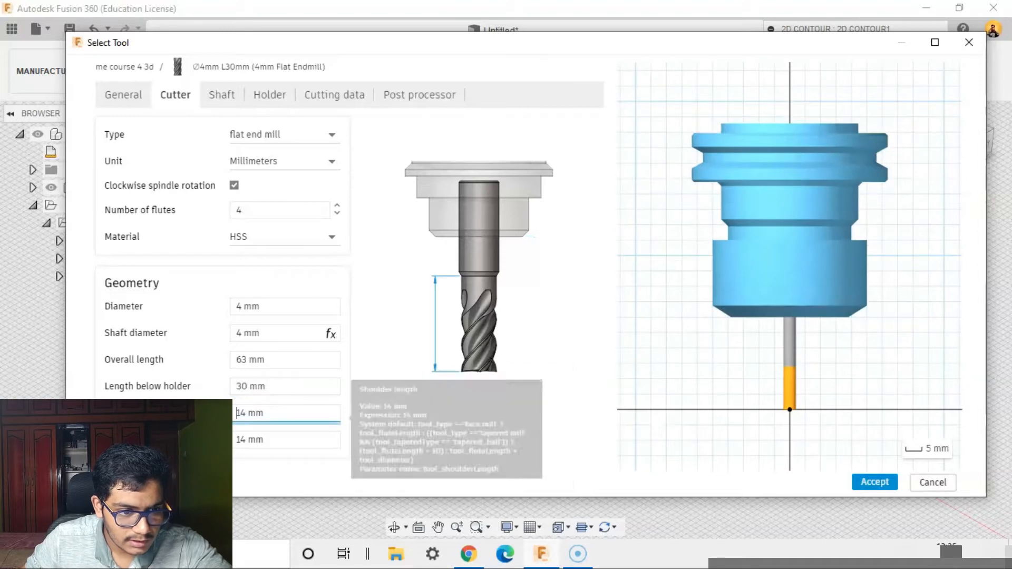
click(260, 413)
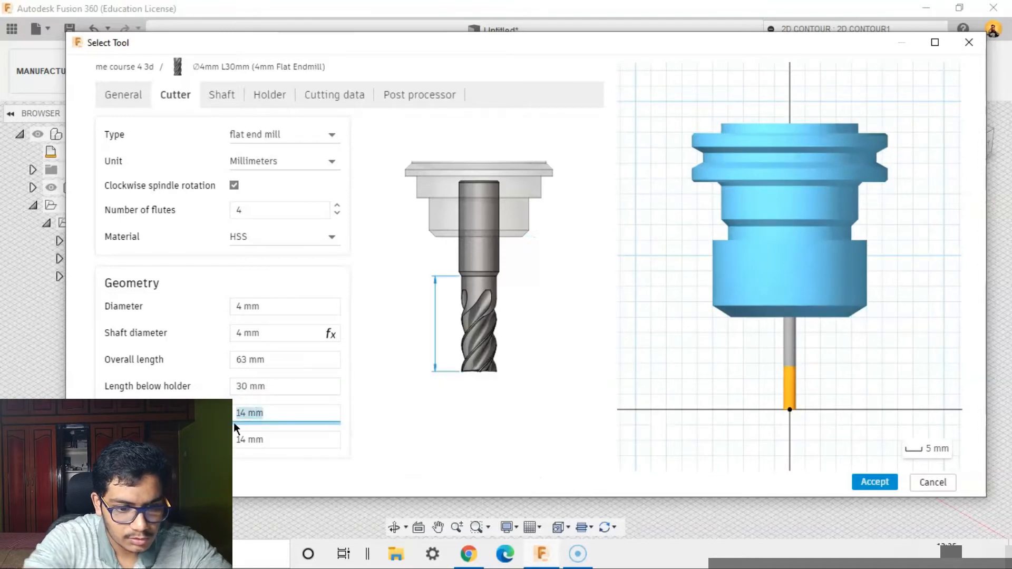
key(BackSpace)
text(25)
key(Return)
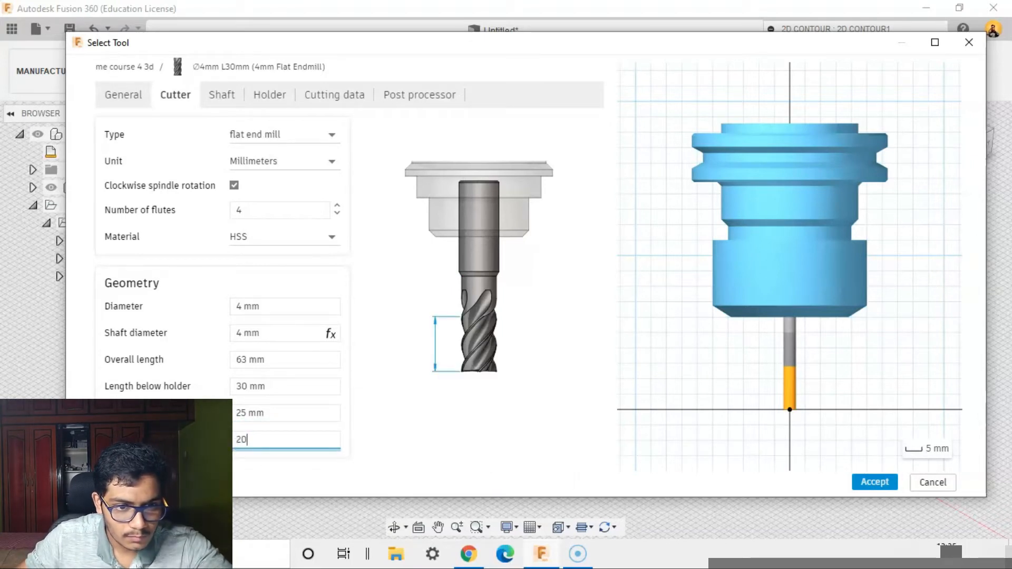
Step: Set the end mill's flute length to 20 mm and check its shaft and holder definitions
key(Return)
click(222, 95)
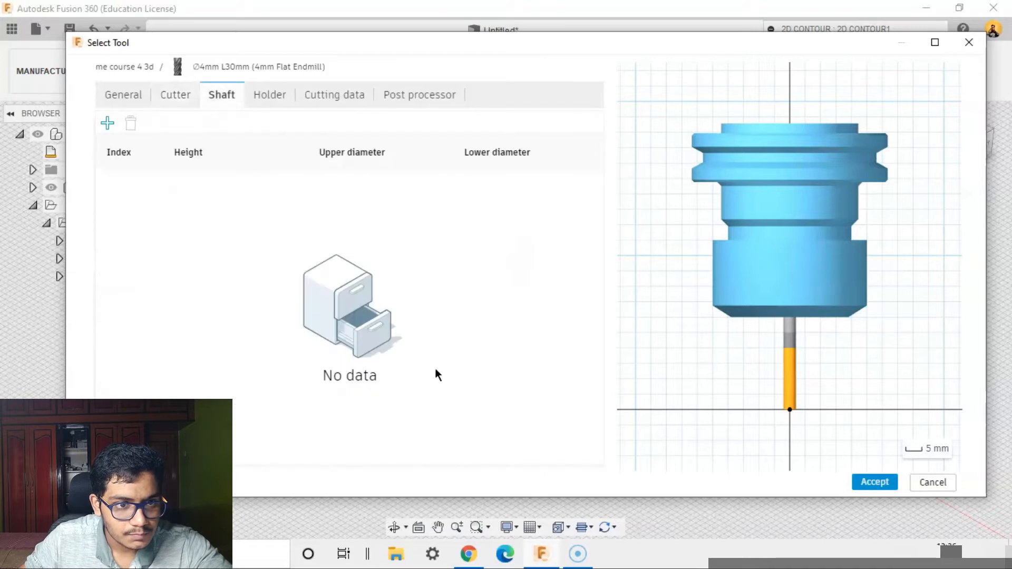
click(263, 92)
Step: Set the spindle speed of the end mill's Aluminum - Slotting cutting data to 10000 rpm
click(345, 97)
scroll(438, 304, down, 5)
scroll(482, 358, up, 5)
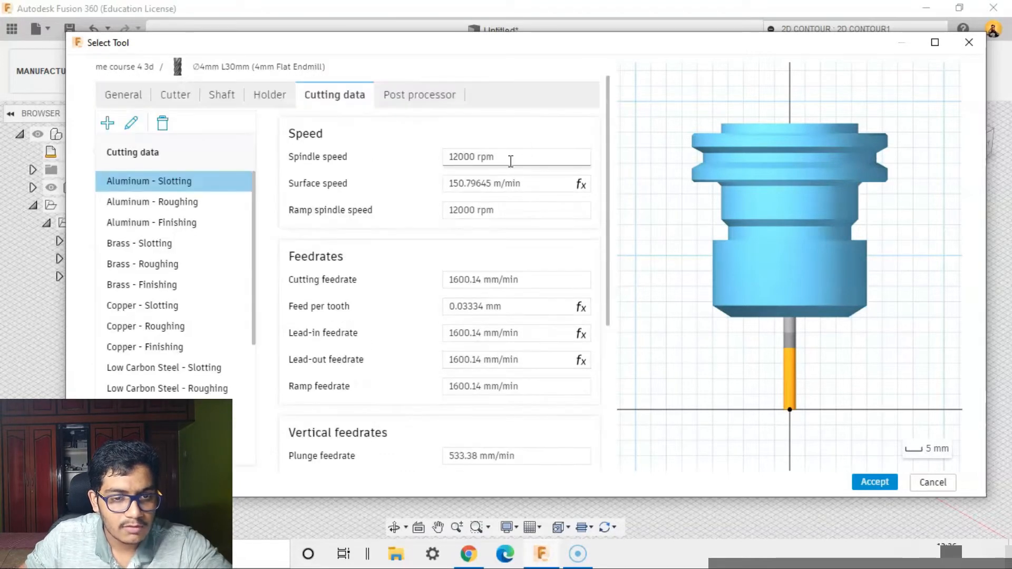
drag(510, 161, 437, 160)
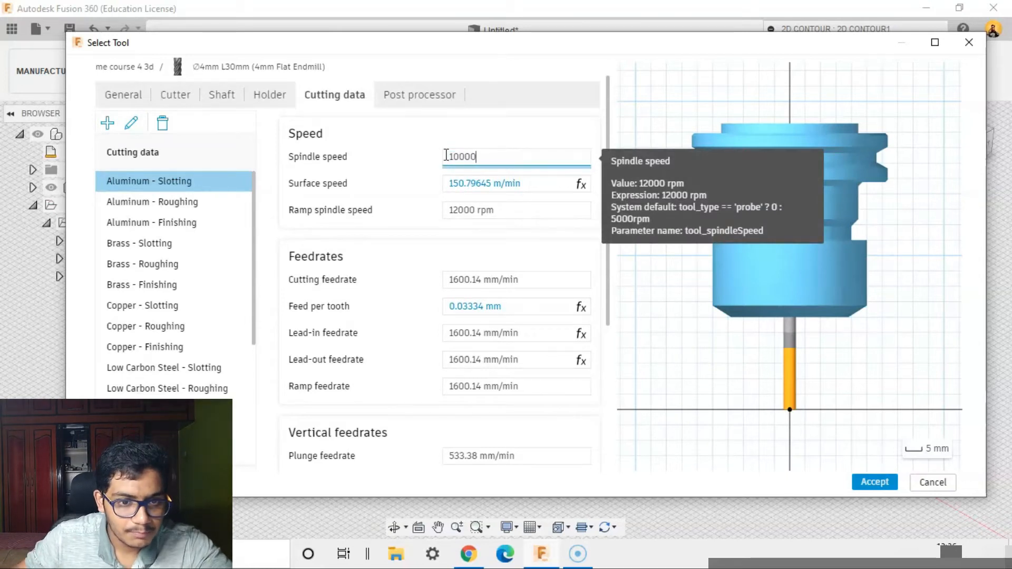
scroll(455, 264, down, 3)
scroll(489, 368, up, 3)
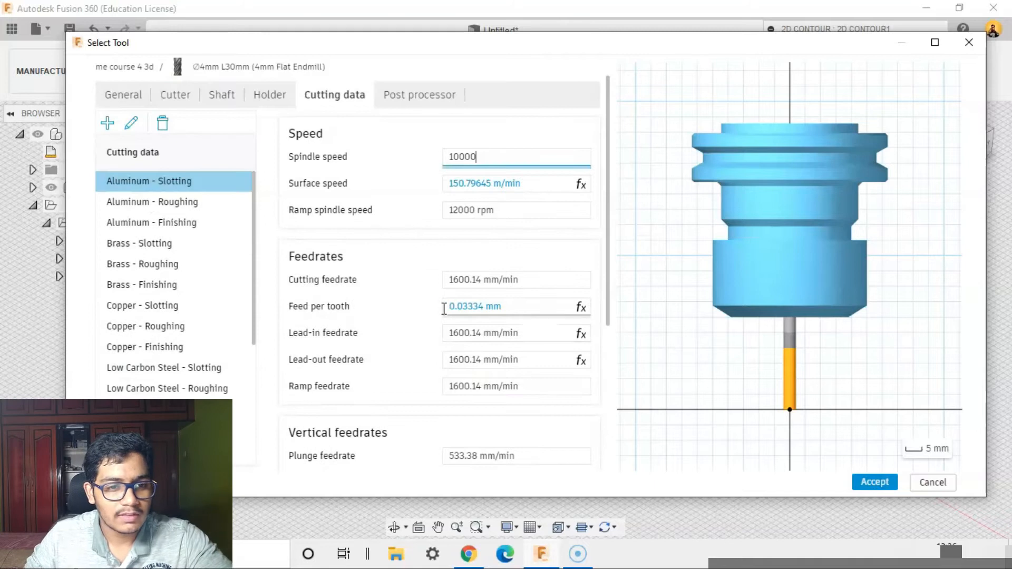
scroll(442, 388, down, 3)
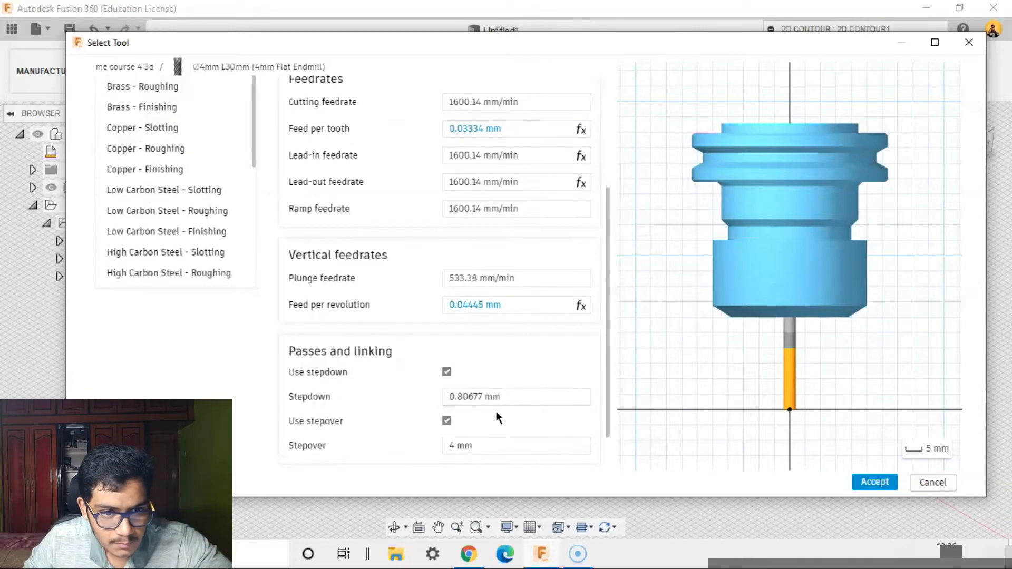
scroll(495, 411, up, 3)
click(269, 179)
scroll(588, 231, up, 1)
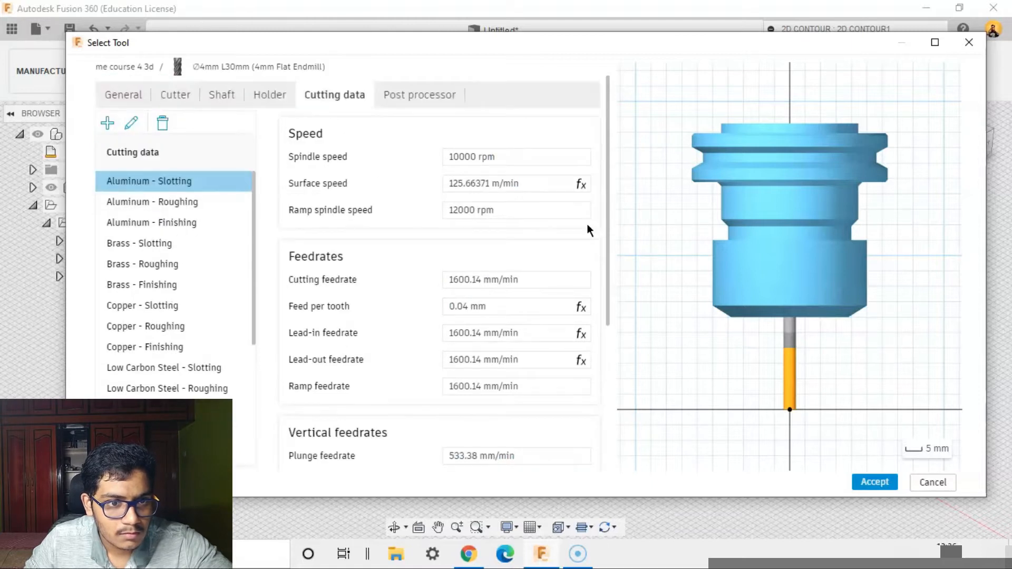
Step: Accept the edited 4 mm end mill and select it as the tool for the 2D Contour operation
click(420, 97)
click(876, 482)
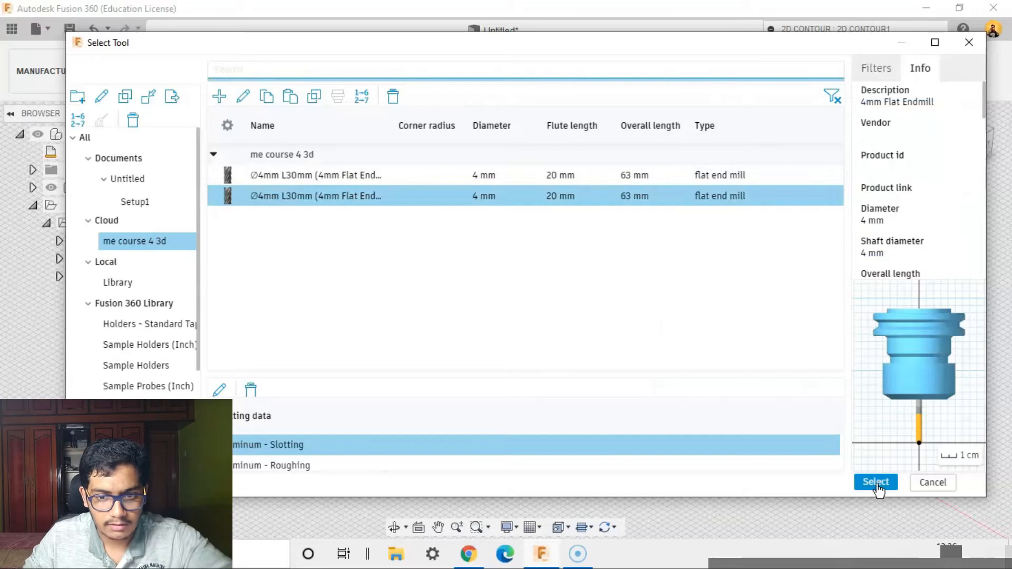
click(876, 481)
Step: Select the bottom outer edge chain around the gear teeth as the 2D Contour's machining contour
scroll(568, 371, up, 2)
scroll(624, 446, down, 2)
mouse_move(624, 446)
shift+middle_down()
mouse_move(624, 418)
mouse_move(627, 462)
shift+middle_up()
scroll(674, 387, down, 2)
middle_drag(674, 387, 645, 387)
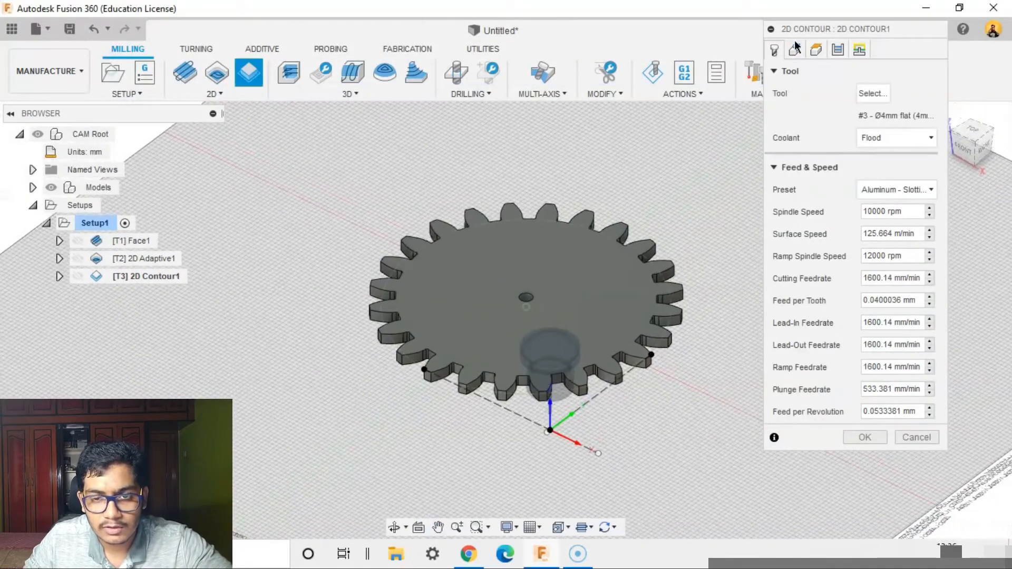
click(796, 49)
scroll(701, 409, up, 2)
scroll(697, 411, down, 2)
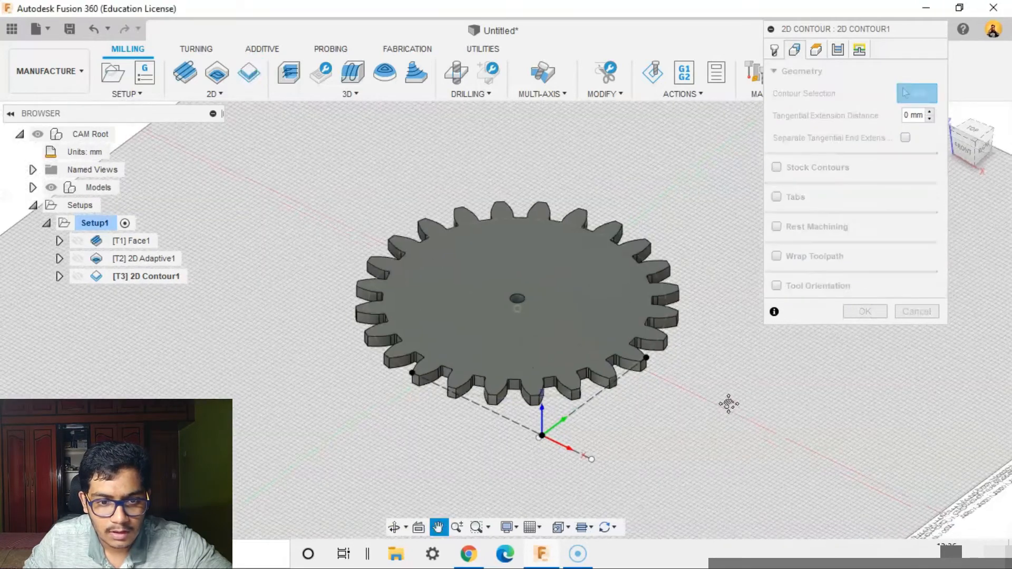
scroll(573, 403, up, 3)
scroll(556, 362, up, 5)
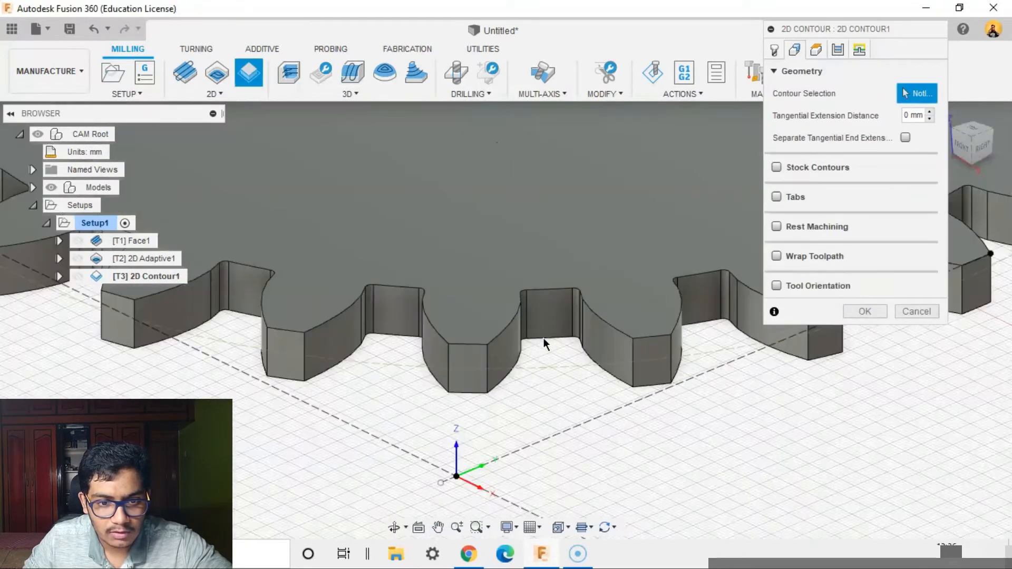
click(542, 337)
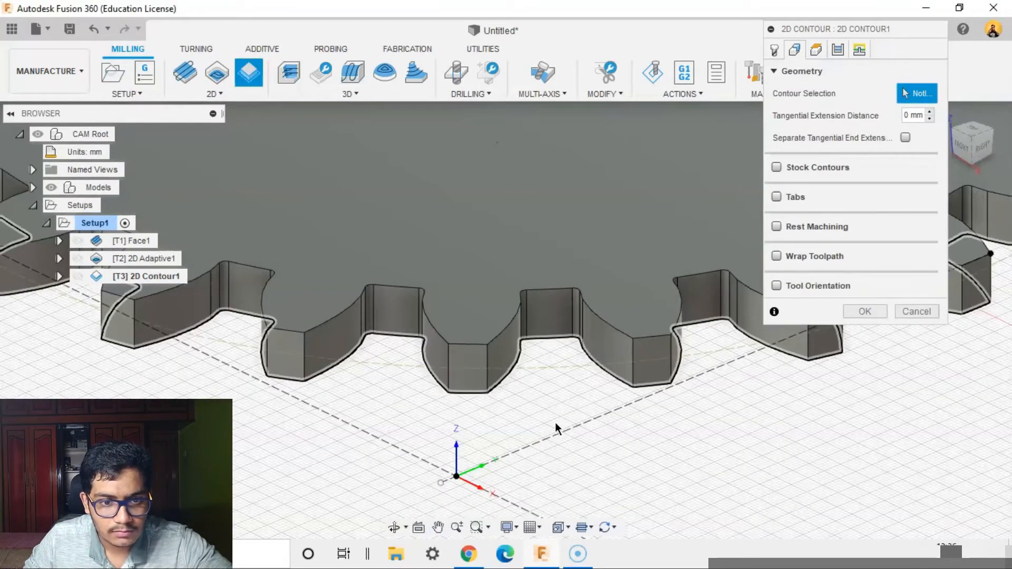
shift+middle_drag(558, 423, 584, 472)
scroll(571, 453, down, 5)
shift+middle_drag(605, 432, 654, 384)
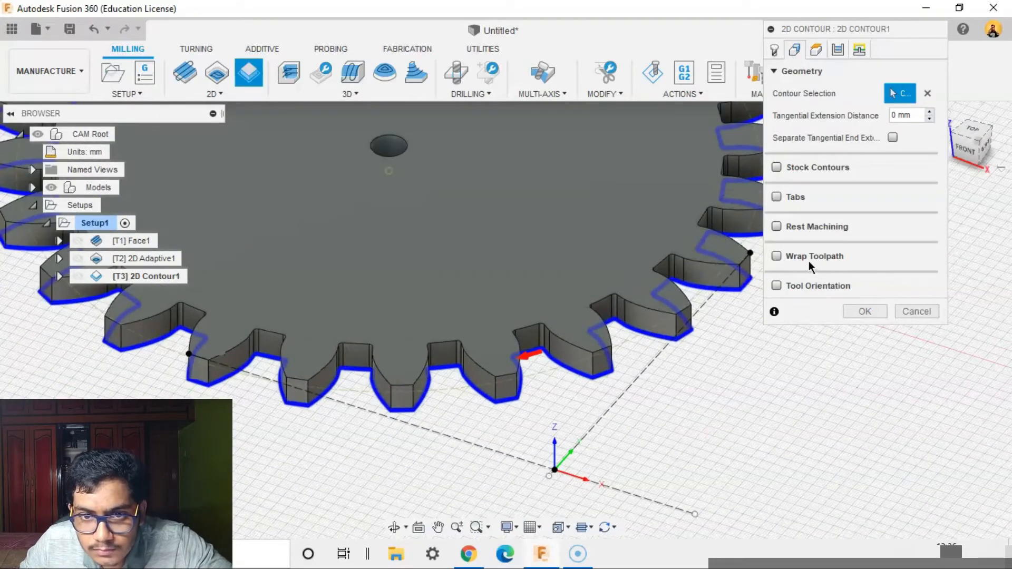
Step: Set the 2D Contour's bottom height to Model bottom with a -1 mm offset
click(816, 50)
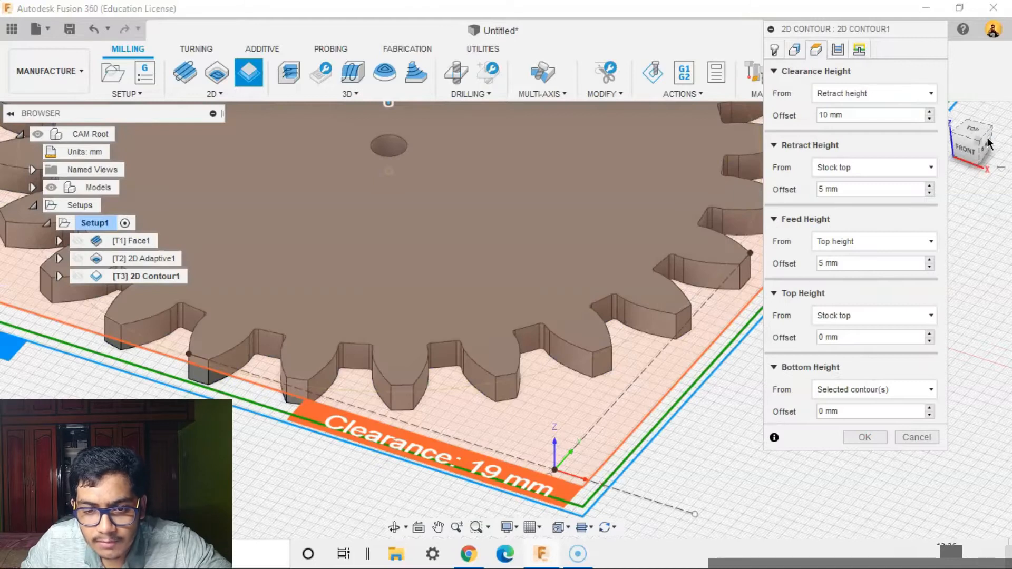
click(969, 151)
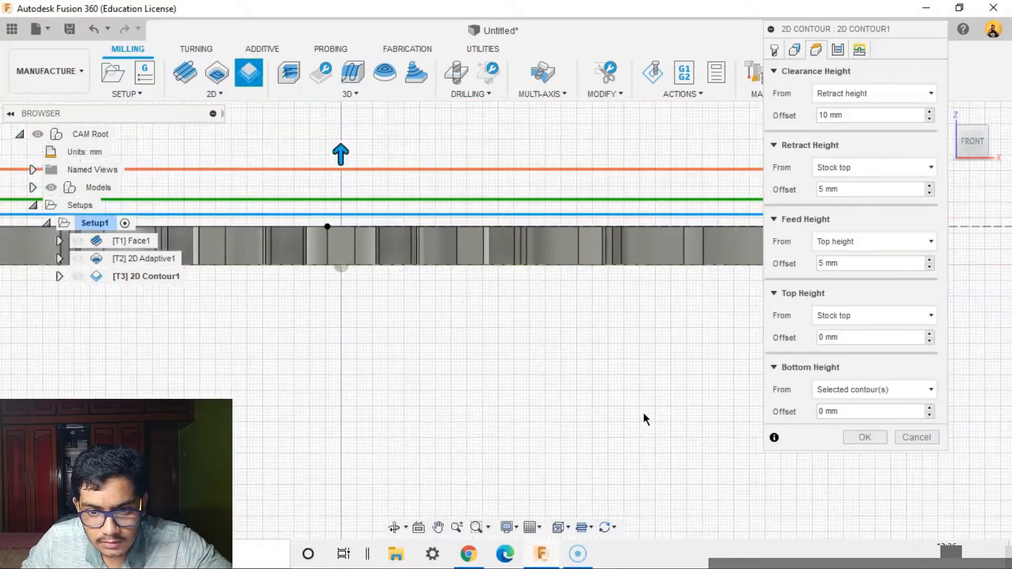
click(897, 390)
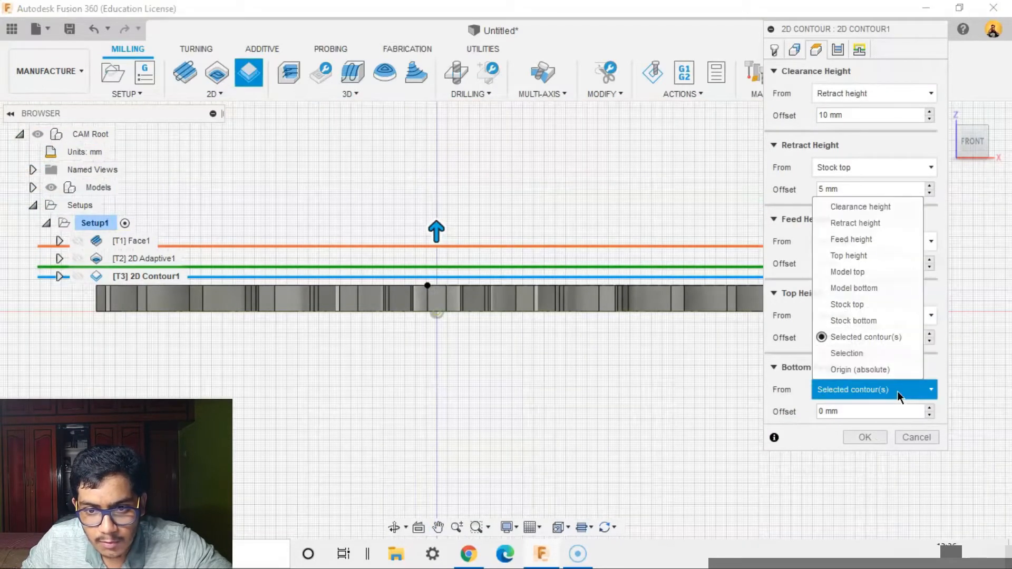
click(868, 289)
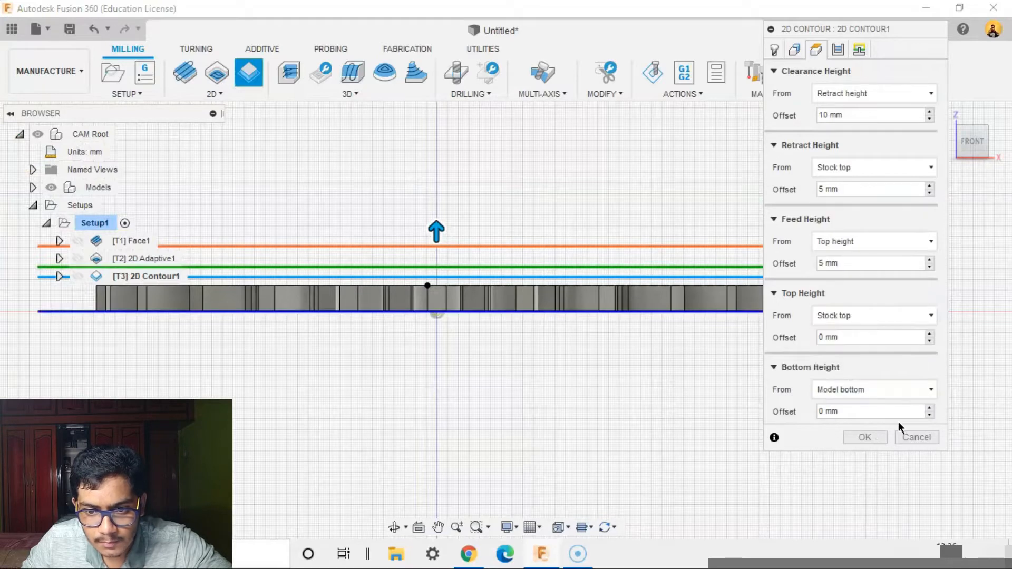
click(930, 414)
scroll(615, 386, up, 1)
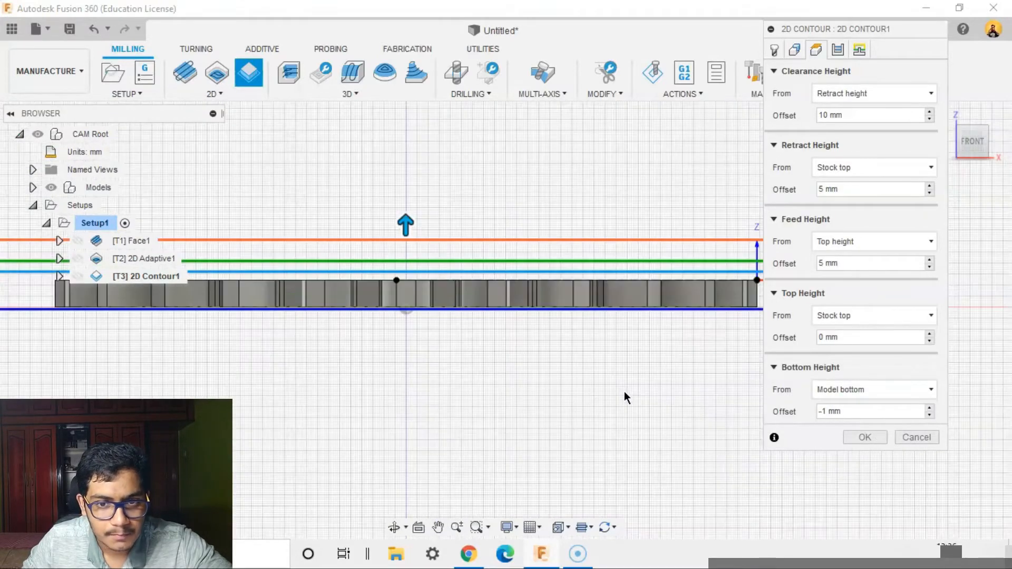
shift+middle_drag(624, 391, 599, 427)
scroll(622, 237, down, 2)
Step: Keep the default passes and linking settings and generate the 2D Contour toolpath
click(836, 50)
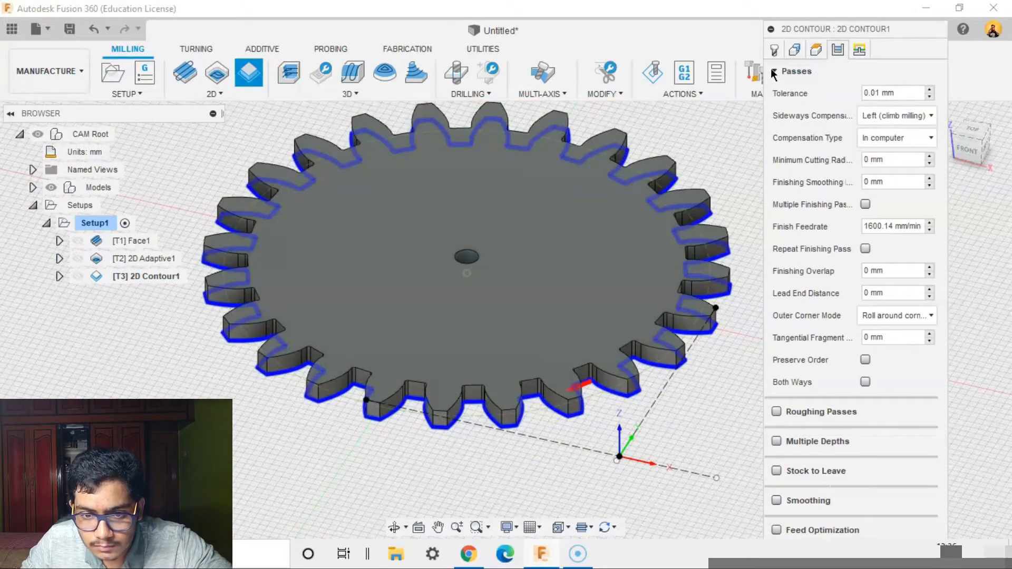
click(796, 72)
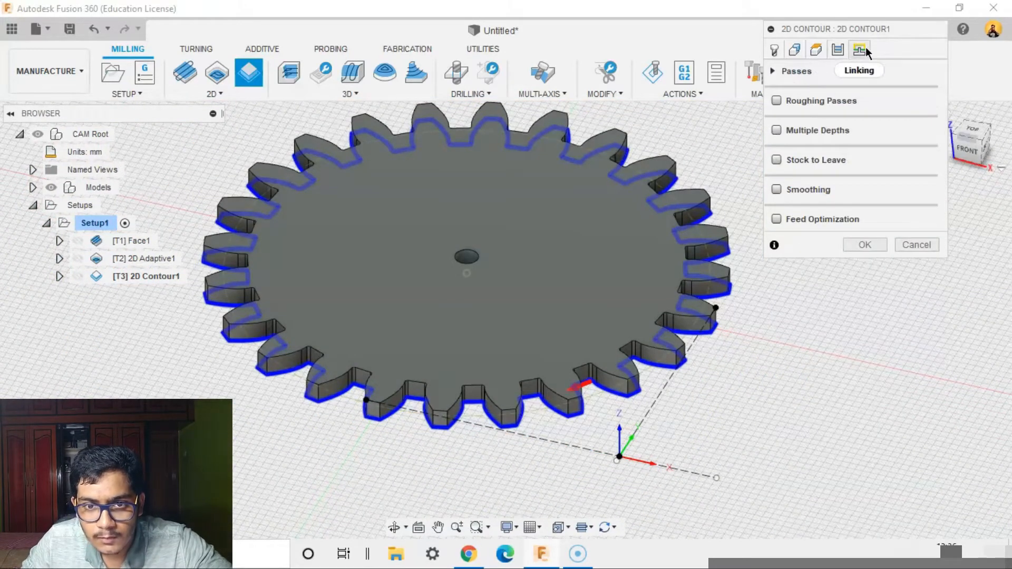
click(864, 47)
click(774, 72)
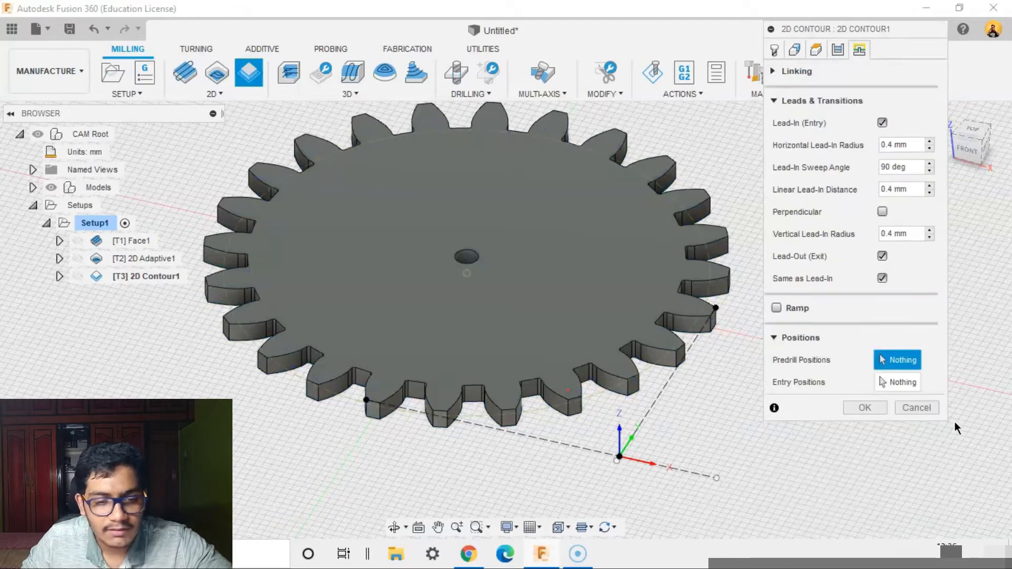
click(865, 407)
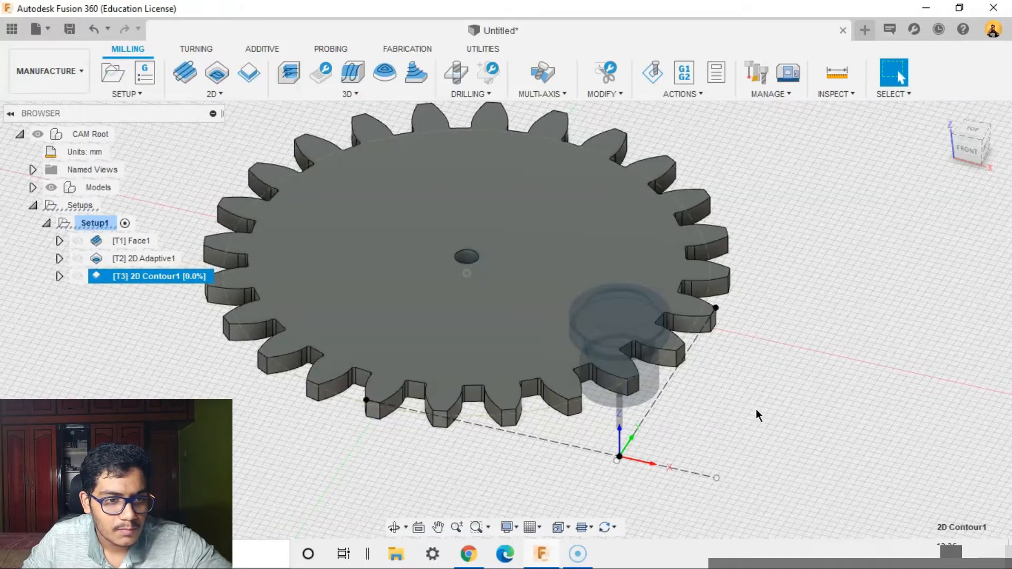
scroll(758, 414, down, 2)
scroll(758, 414, up, 2)
middle_drag(804, 420, 862, 430)
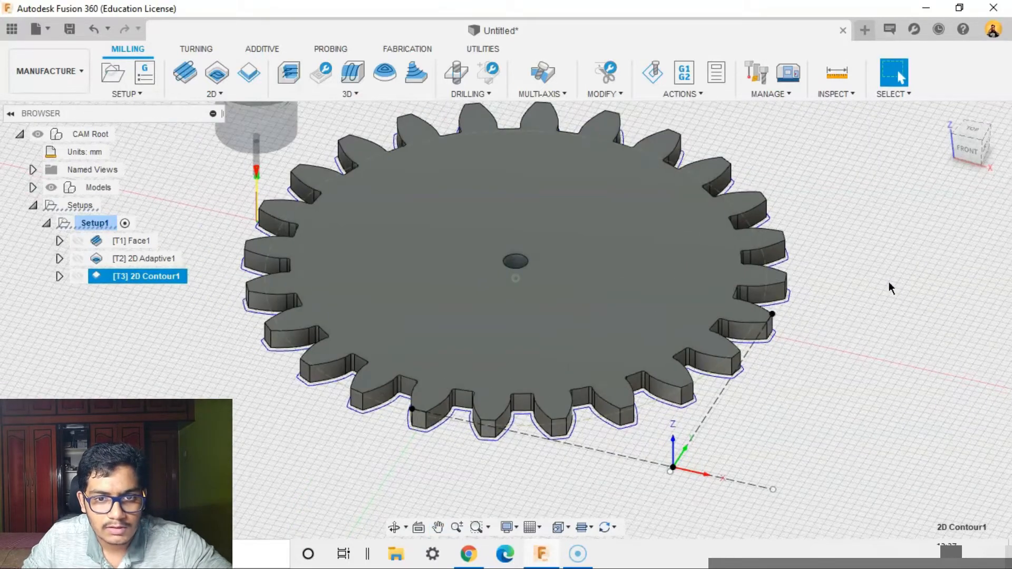
Step: Simulate Setup1's operations with the stock shown, skipping ahead through the adaptive clearing to the 2D Contour pass
click(944, 259)
click(706, 98)
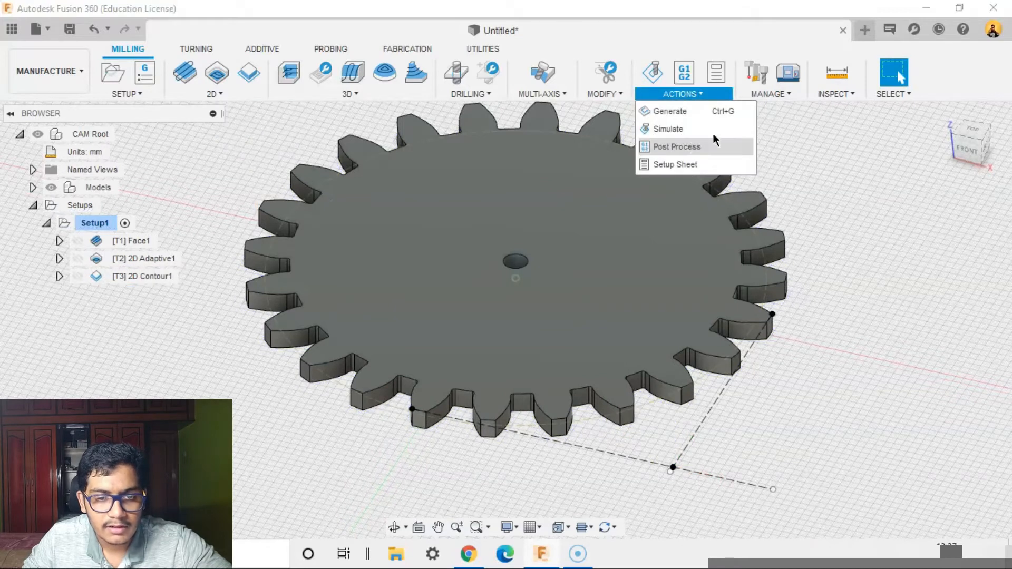
click(686, 132)
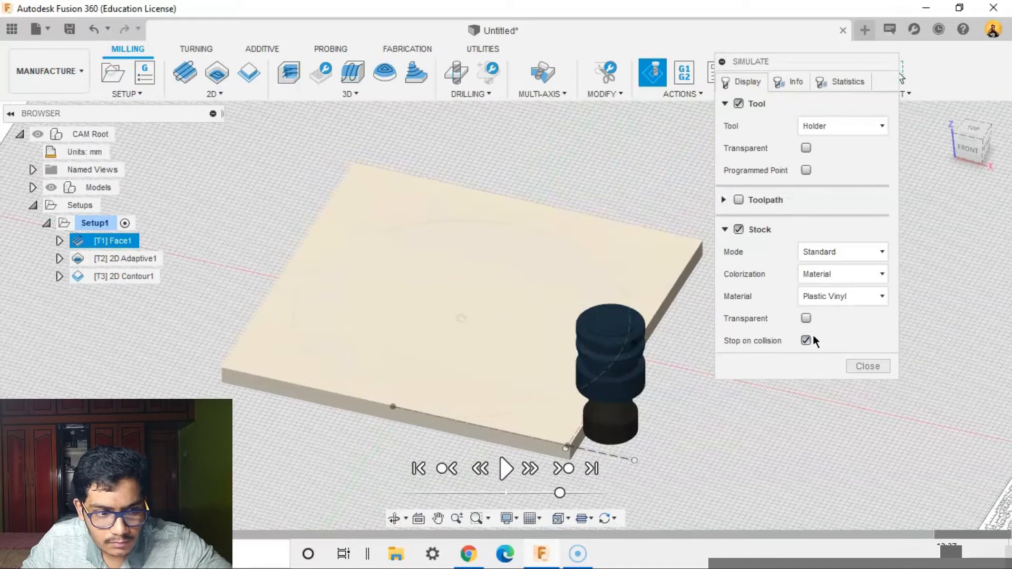
click(505, 468)
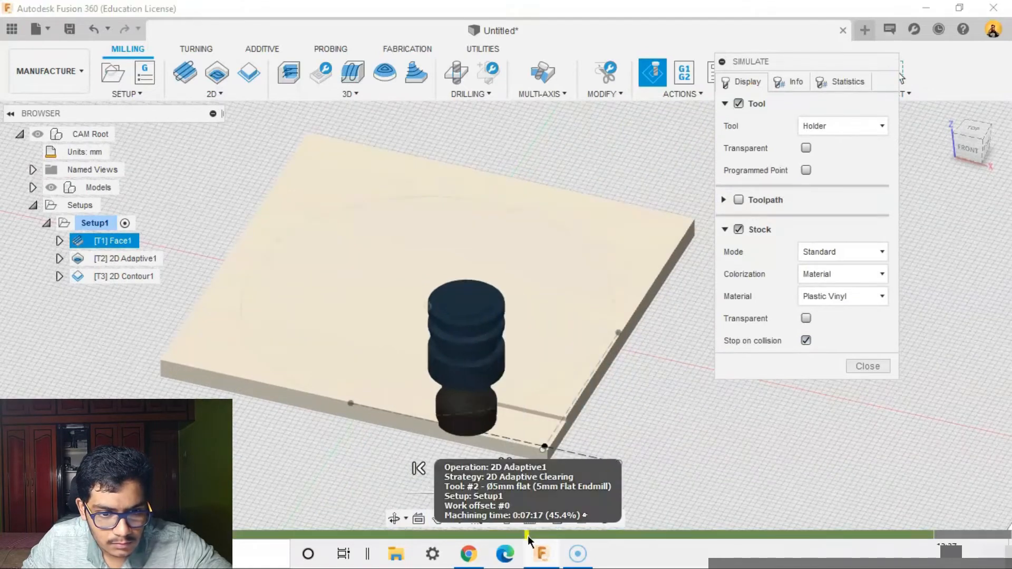
click(601, 534)
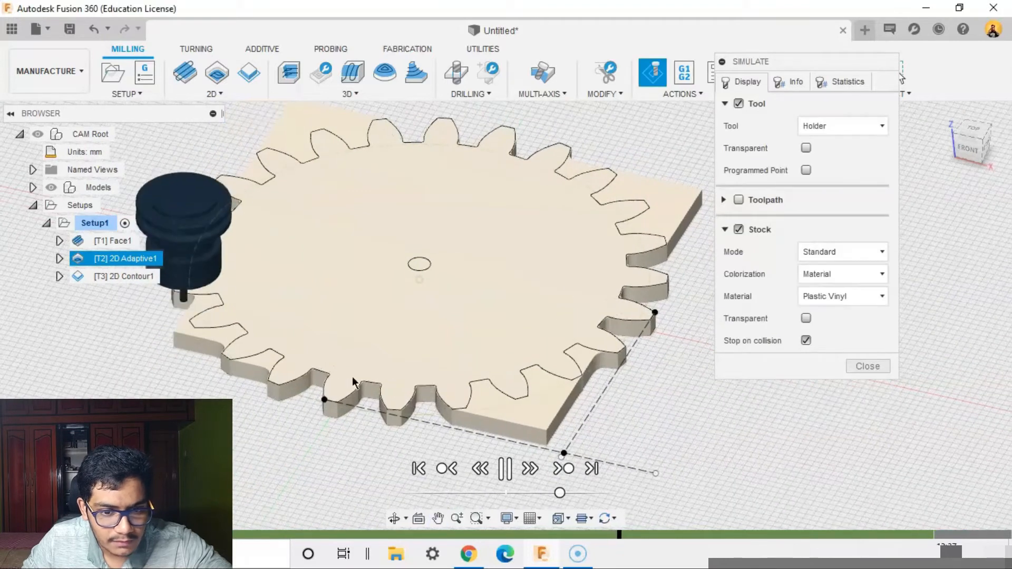
click(723, 534)
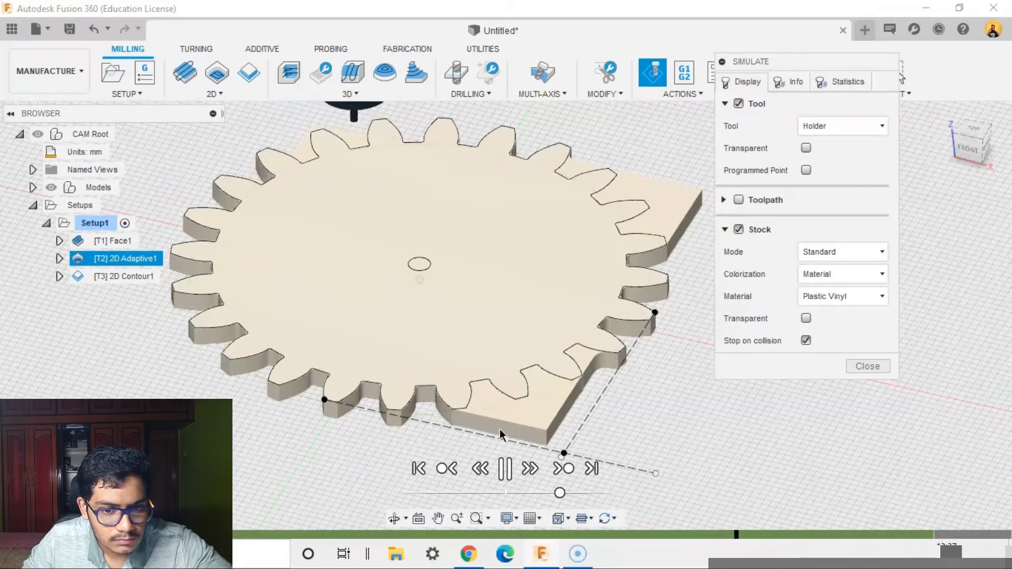
click(569, 491)
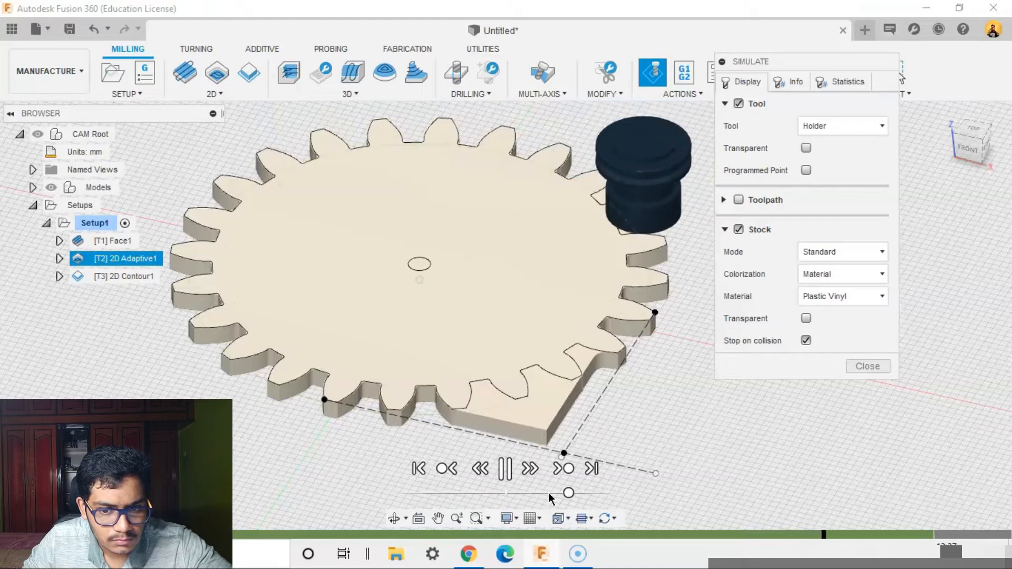
click(932, 535)
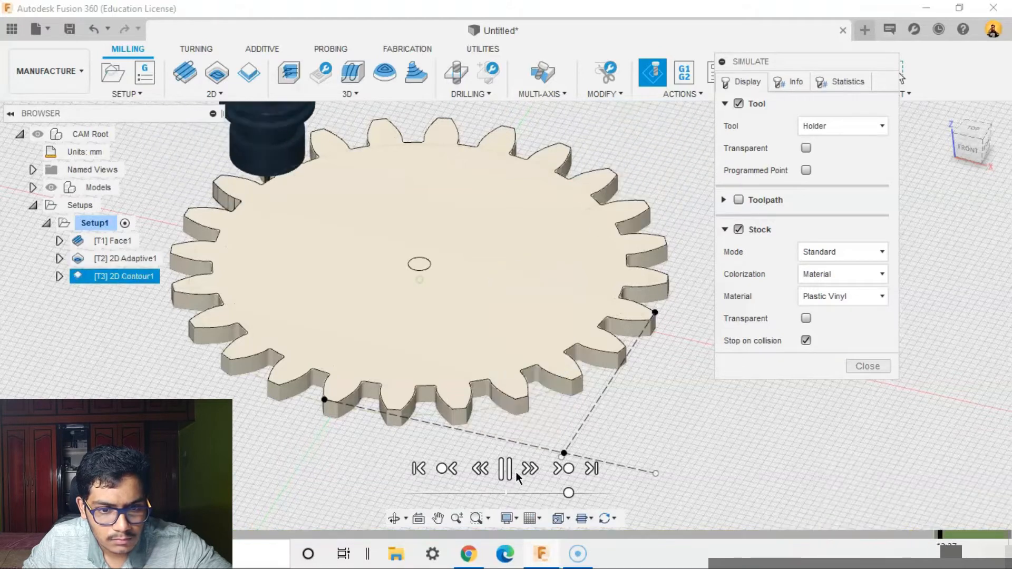
Step: Slow the simulation, examine the contour finishing between the gear teeth from below, then close it and restore the home view
drag(569, 492, 542, 493)
scroll(308, 430, down, 1)
middle_drag(519, 335, 644, 231)
scroll(550, 334, up, 1)
middle_drag(637, 330, 531, 280)
scroll(551, 281, up, 4)
middle_drag(669, 182, 511, 342)
mouse_move(605, 327)
shift+middle_down()
mouse_move(608, 306)
mouse_move(608, 326)
shift+middle_up()
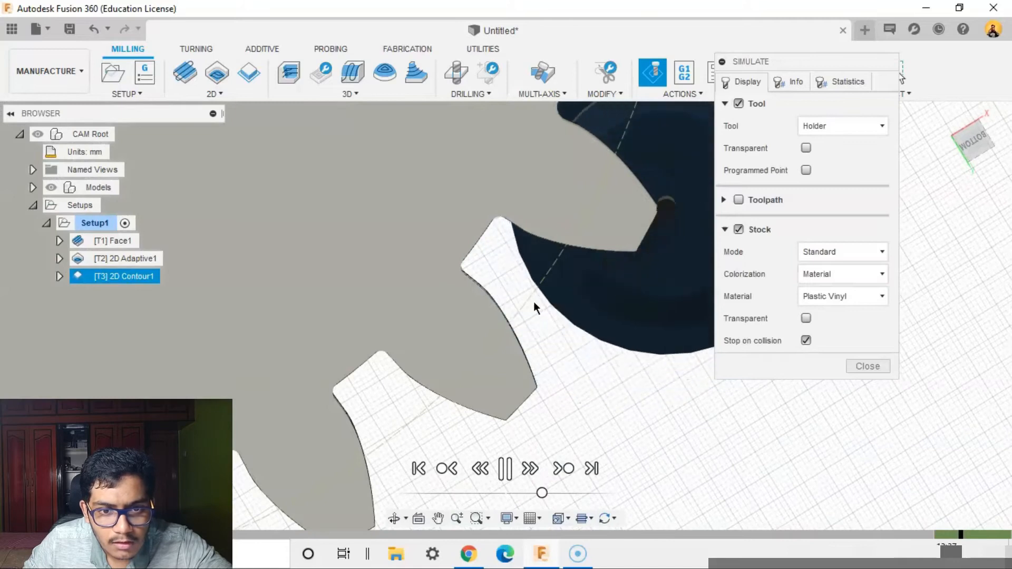
scroll(534, 301, down, 2)
middle_drag(546, 325, 561, 491)
scroll(686, 356, up, 4)
shift+middle_drag(661, 349, 653, 369)
middle_drag(641, 334, 671, 508)
middle_drag(647, 374, 643, 448)
middle_drag(643, 329, 628, 380)
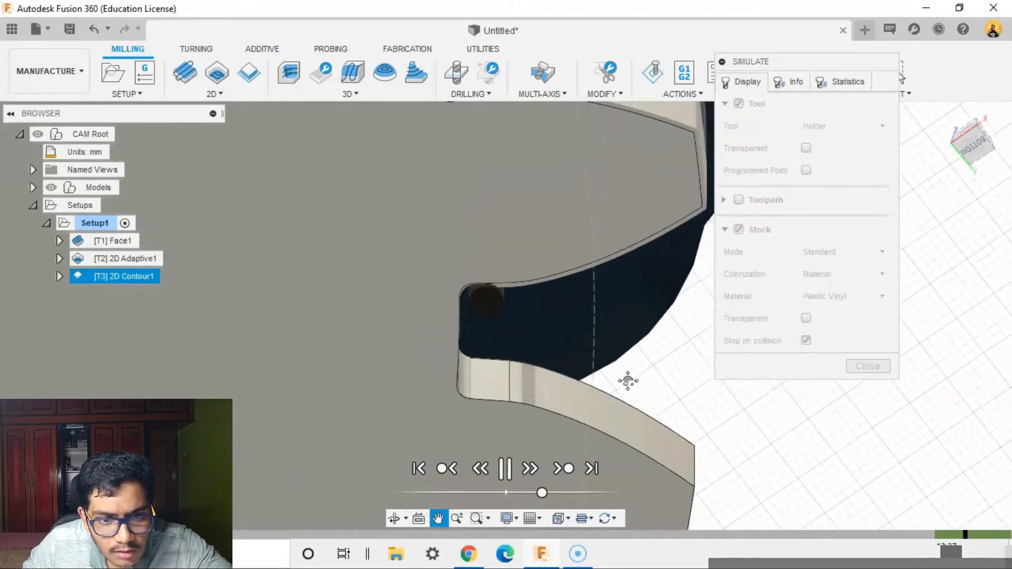
shift+middle_drag(658, 341, 549, 416)
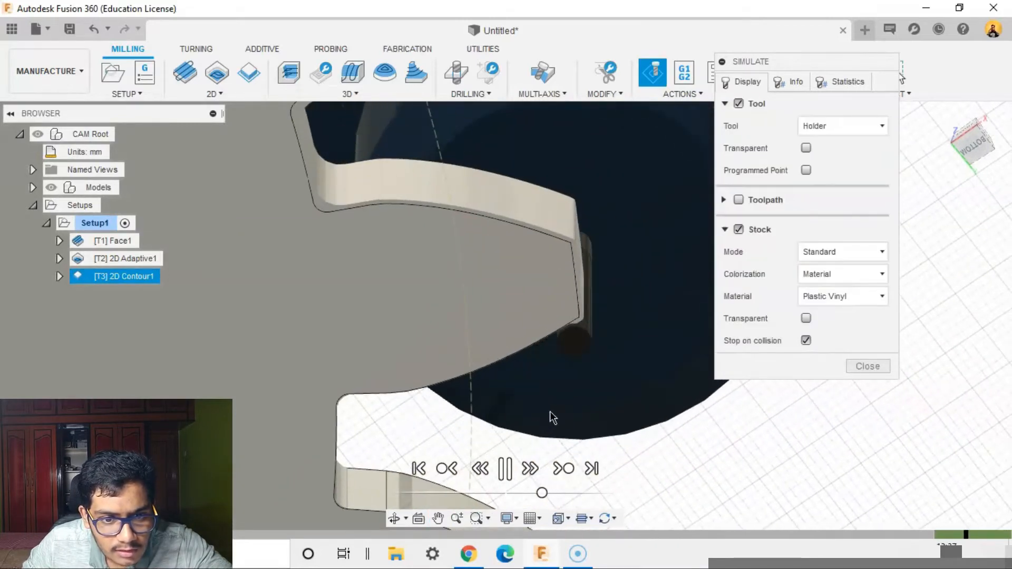
mouse_move(535, 363)
shift+middle_down()
mouse_move(542, 390)
mouse_move(547, 361)
shift+middle_up()
middle_drag(377, 274, 655, 422)
scroll(644, 375, down, 2)
scroll(644, 375, down, 1)
mouse_move(644, 375)
middle_down()
mouse_move(596, 270)
mouse_move(606, 318)
mouse_move(554, 304)
mouse_move(638, 393)
middle_up()
scroll(555, 304, down, 2)
scroll(638, 398, down, 2)
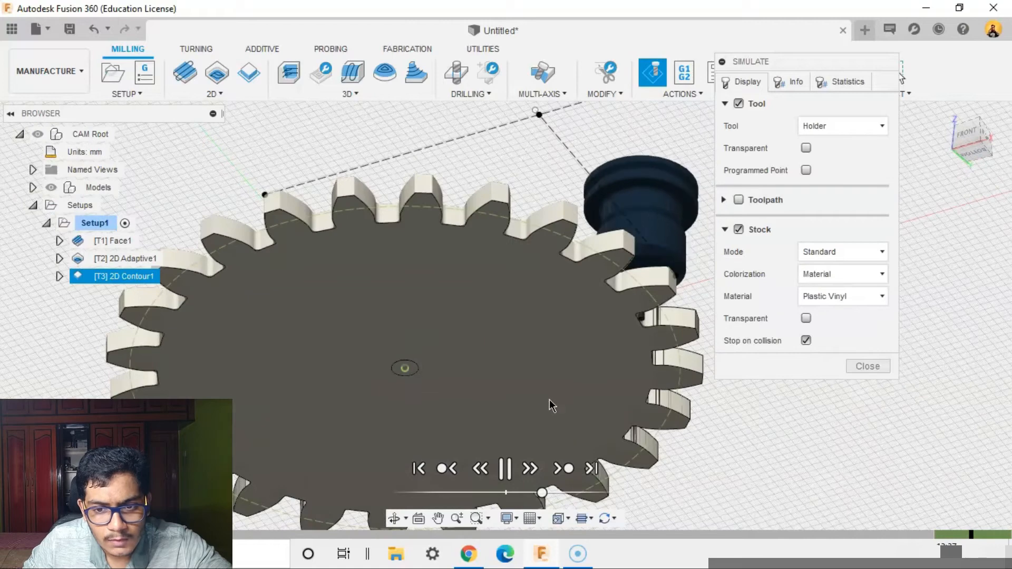
click(868, 366)
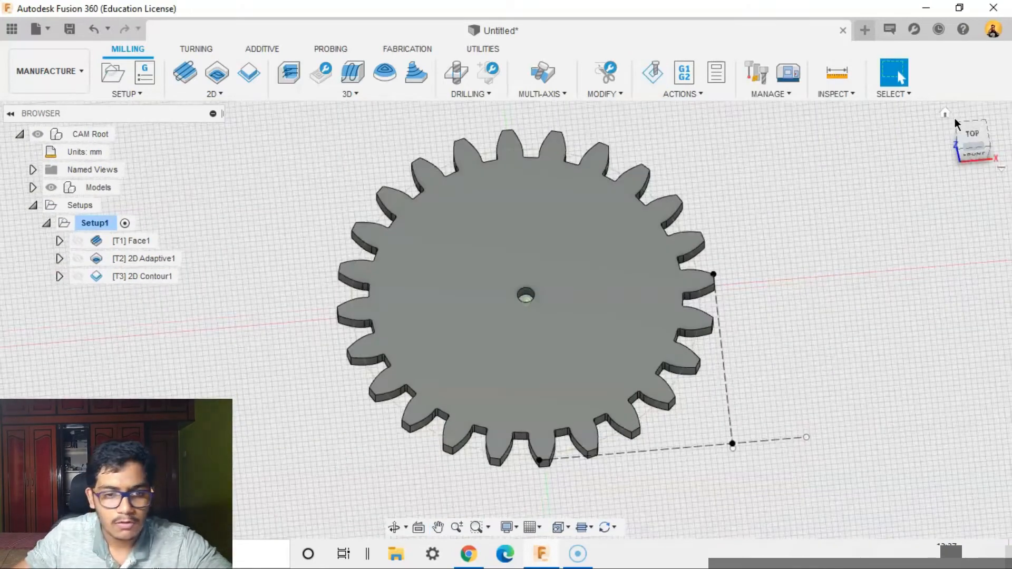
click(952, 117)
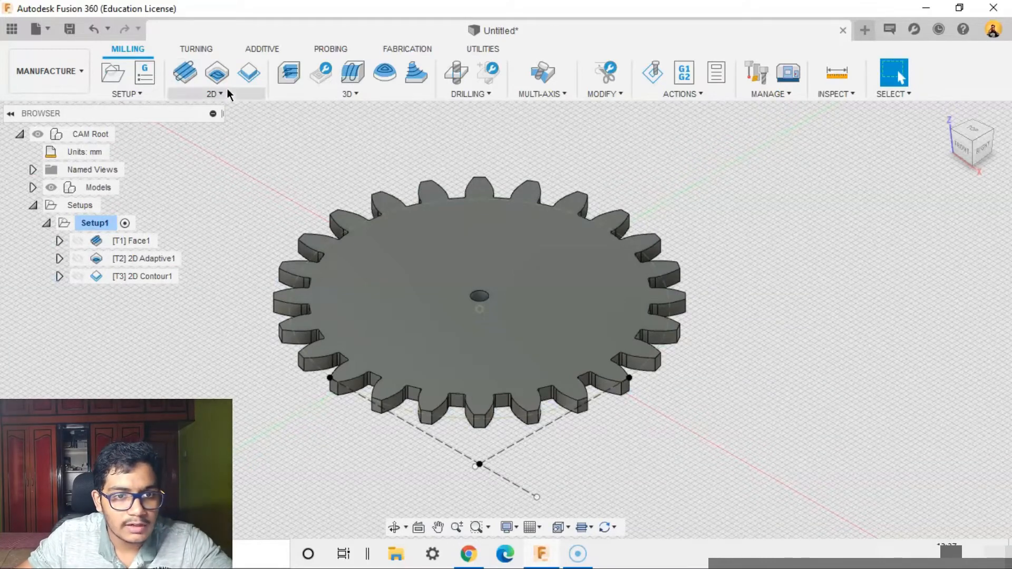
Step: Start a drill operation and filter the tool library to hole-making spot drills
click(454, 74)
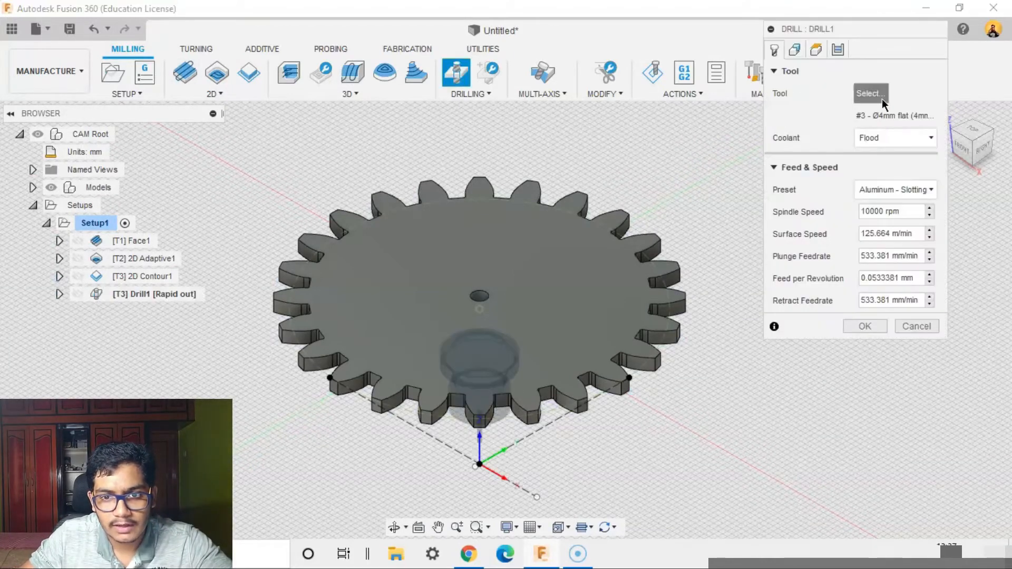
click(881, 98)
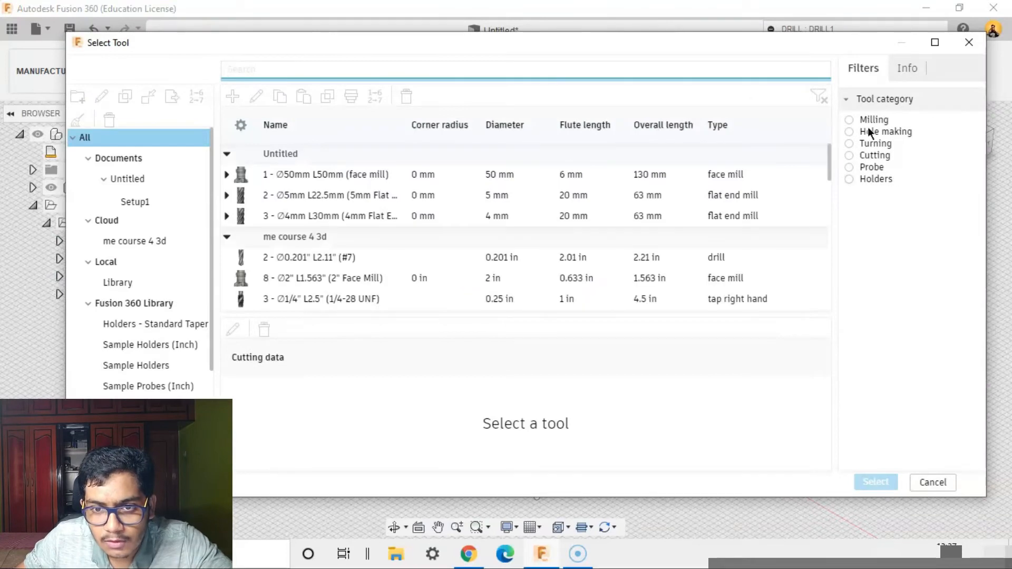
click(866, 133)
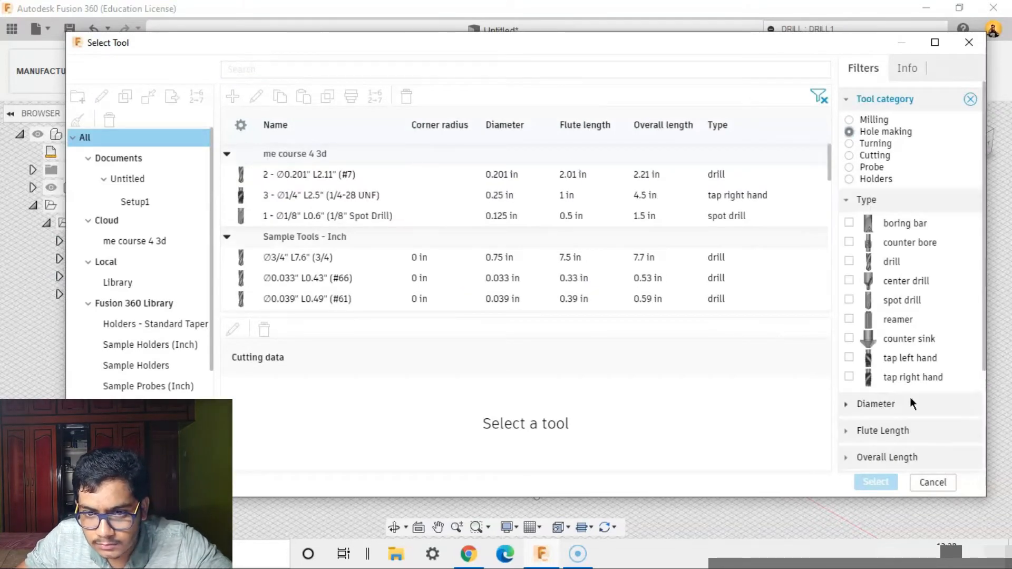
click(849, 300)
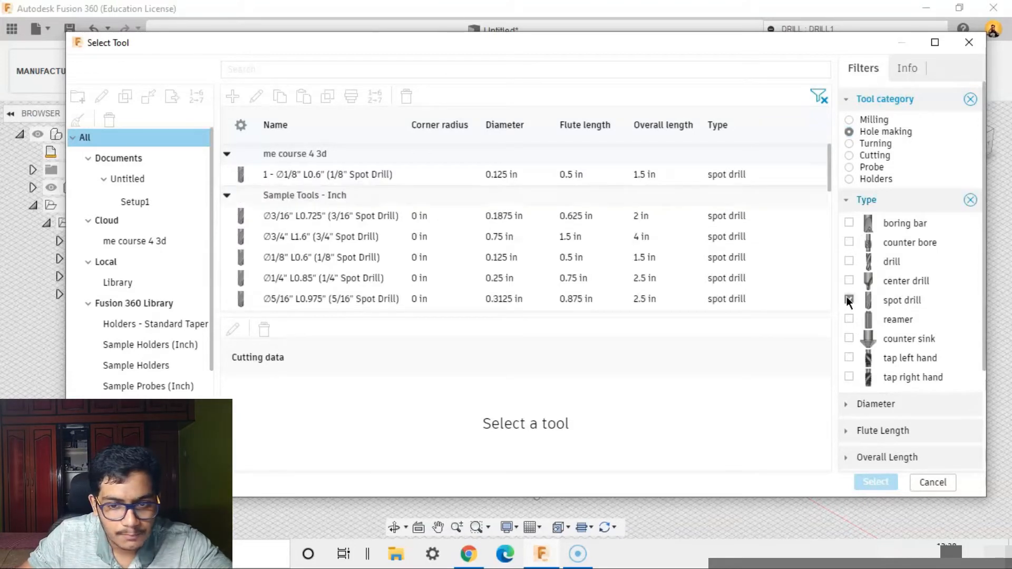
Step: Limit the spot drills to those with a diameter equal to 14 mm
click(874, 404)
click(898, 349)
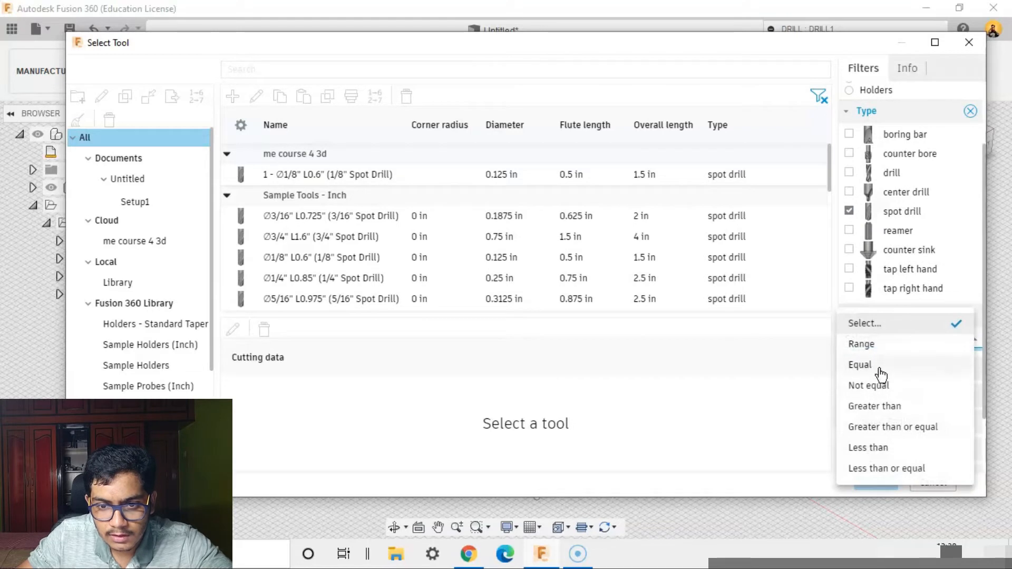
click(879, 369)
click(889, 364)
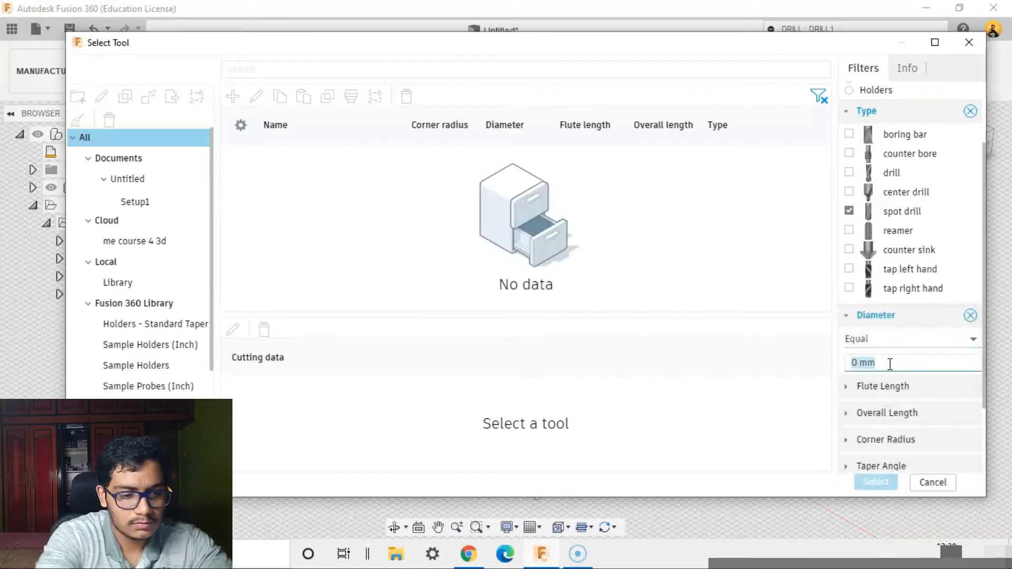
text(14)
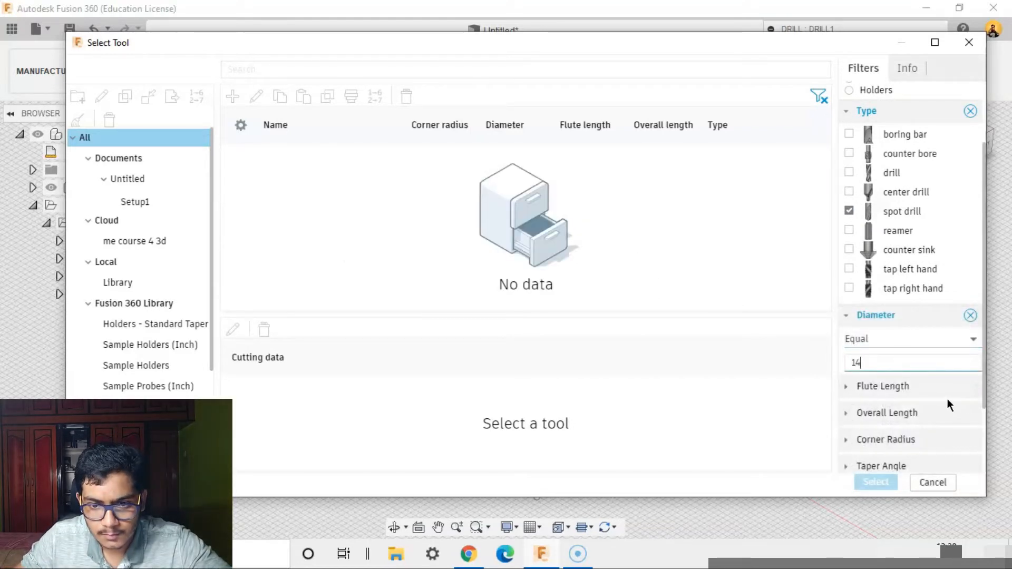
click(894, 387)
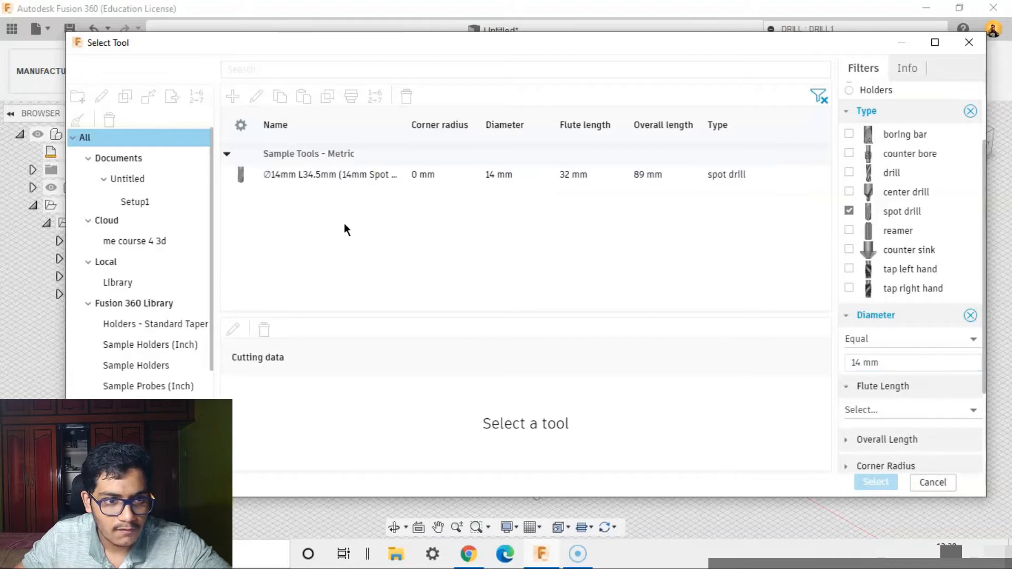
Step: Use the 14 mm spot drill with the Aluminum - Drilling cutting data for the operation
click(332, 175)
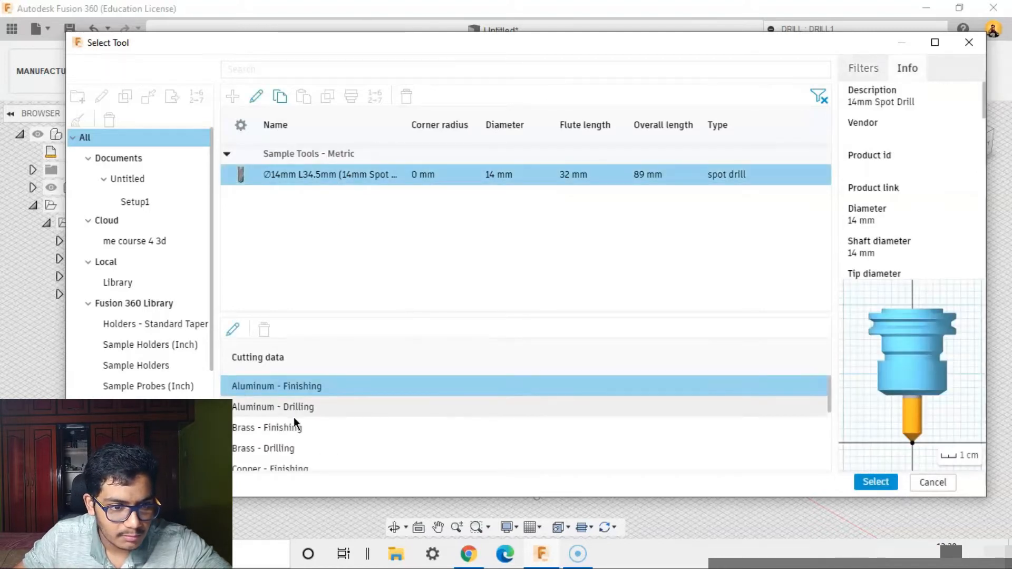
click(314, 406)
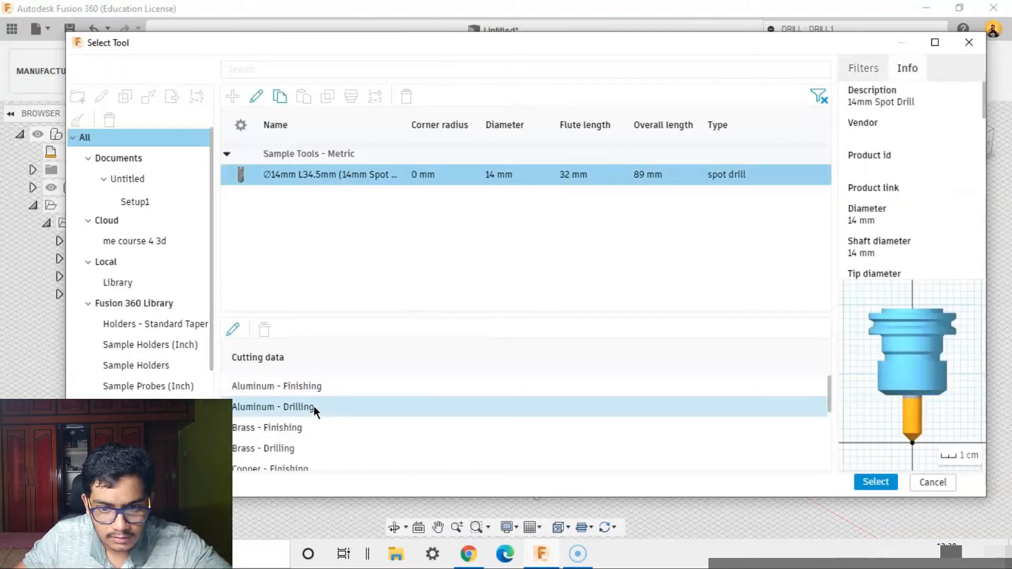
click(876, 482)
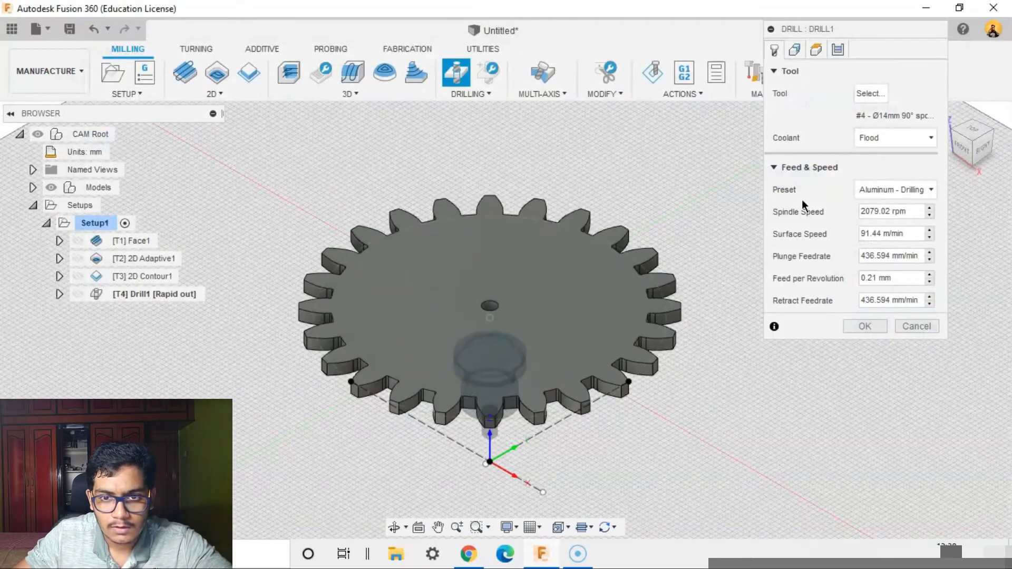
Step: Select the cylindrical face of the gear's centre bore as the hole to spot drill
click(794, 50)
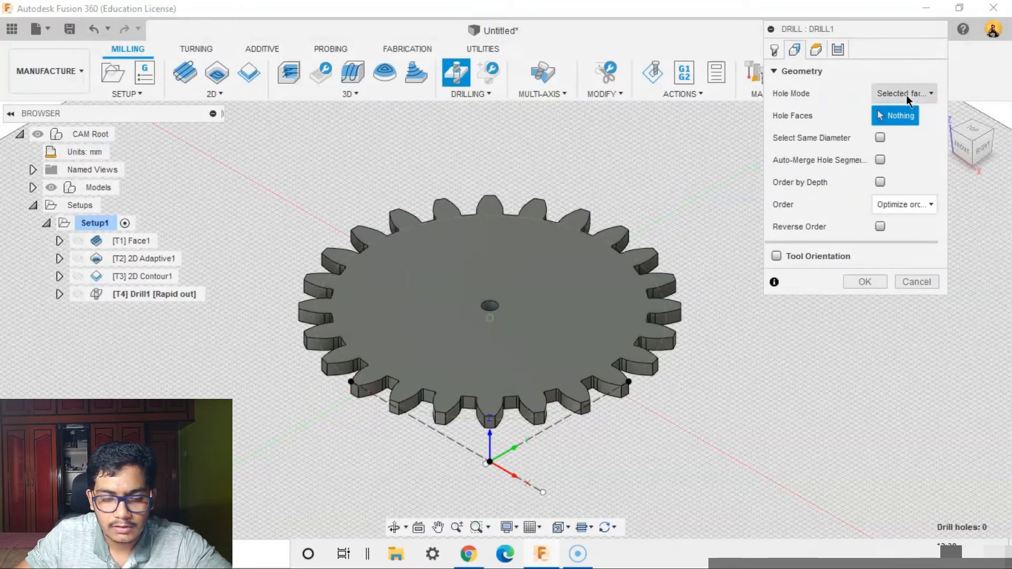
scroll(493, 310, up, 3)
click(569, 308)
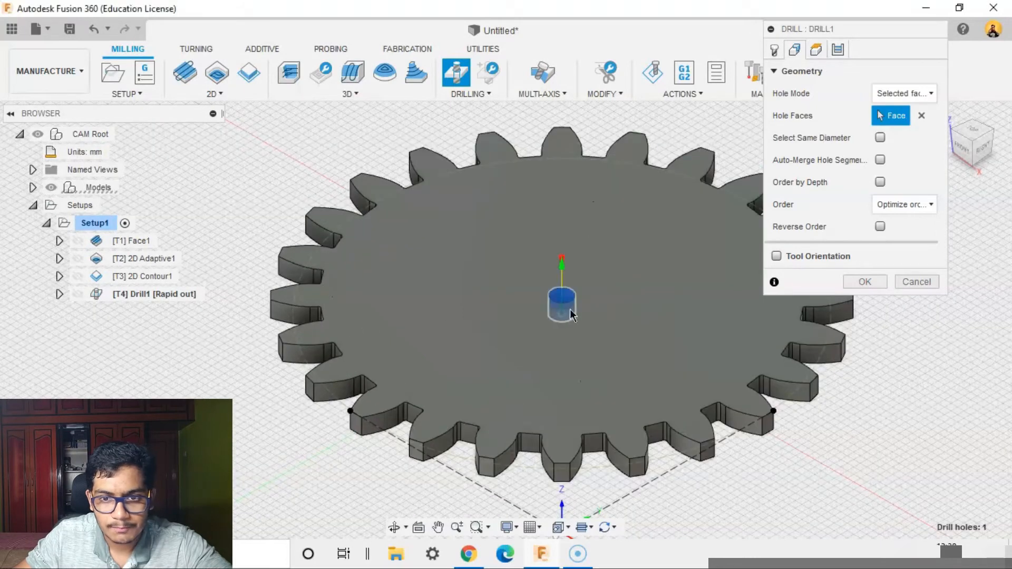
scroll(569, 387, down, 2)
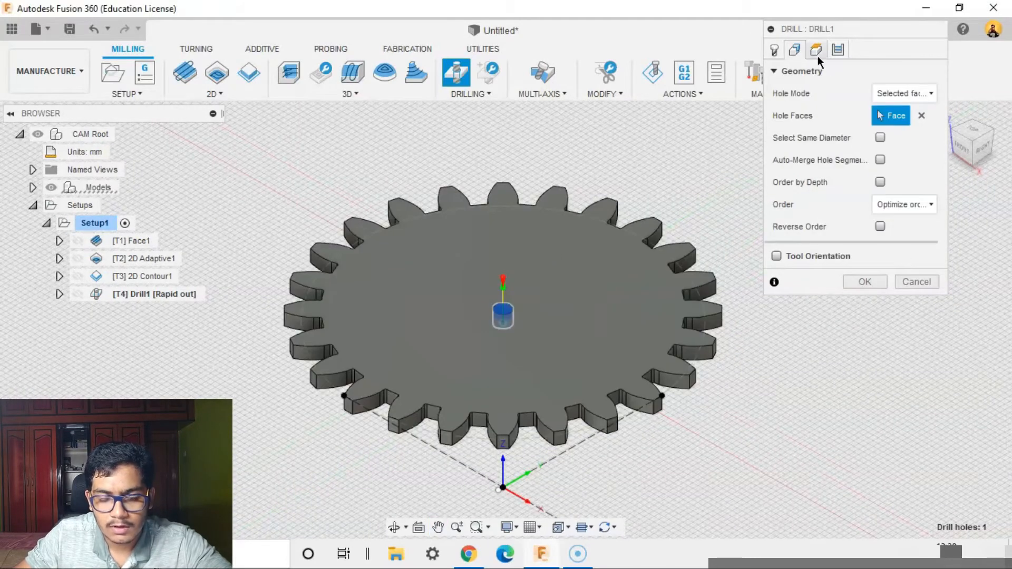
Step: Check the spot drill's depth from the front, keep the default heights and Drilling - rapid out cycle, and generate the toolpath
click(816, 50)
scroll(714, 372, down, 2)
shift+middle_drag(714, 373, 791, 300)
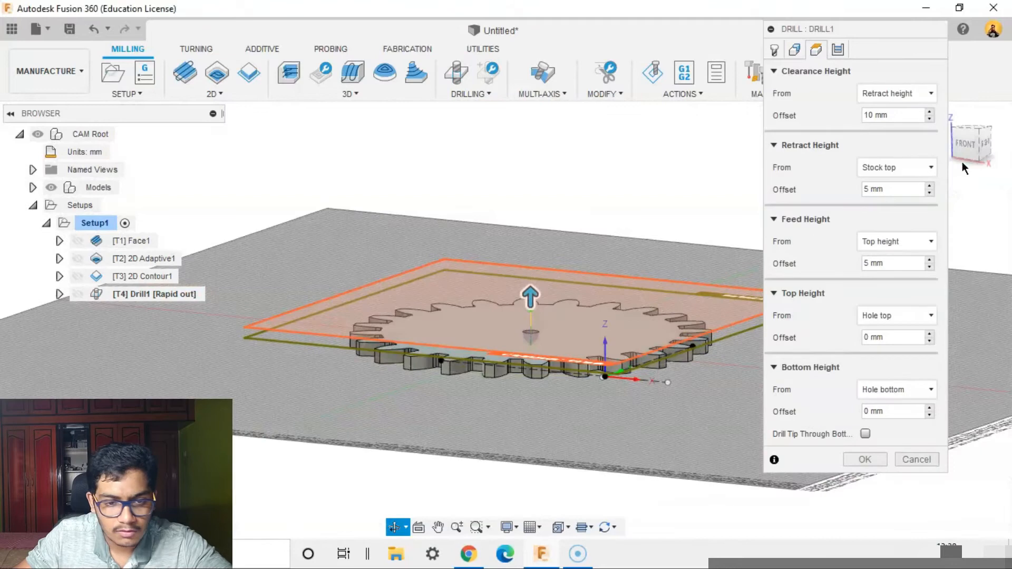
click(974, 144)
scroll(531, 372, up, 8)
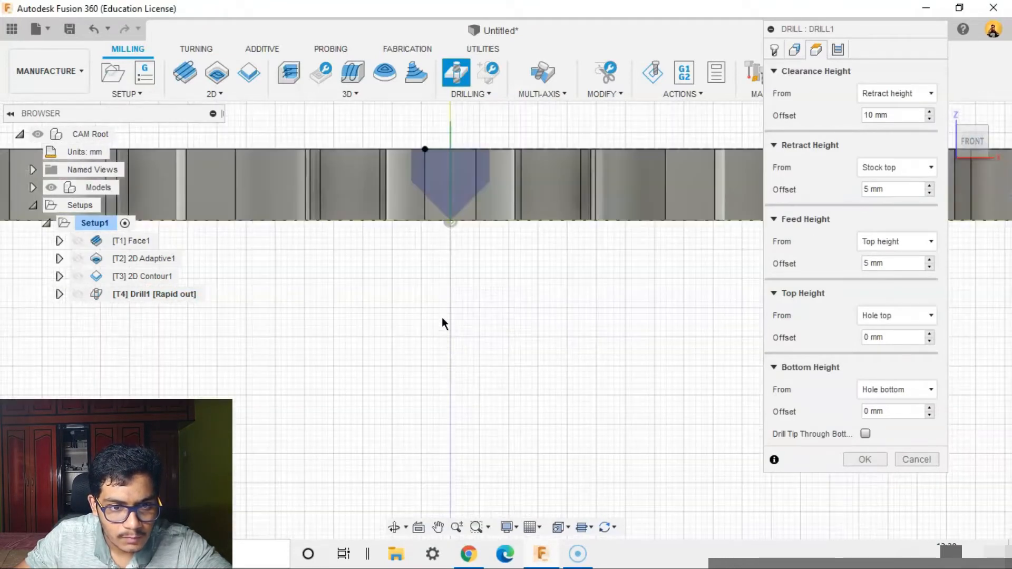
shift+middle_drag(473, 392, 473, 380)
click(973, 143)
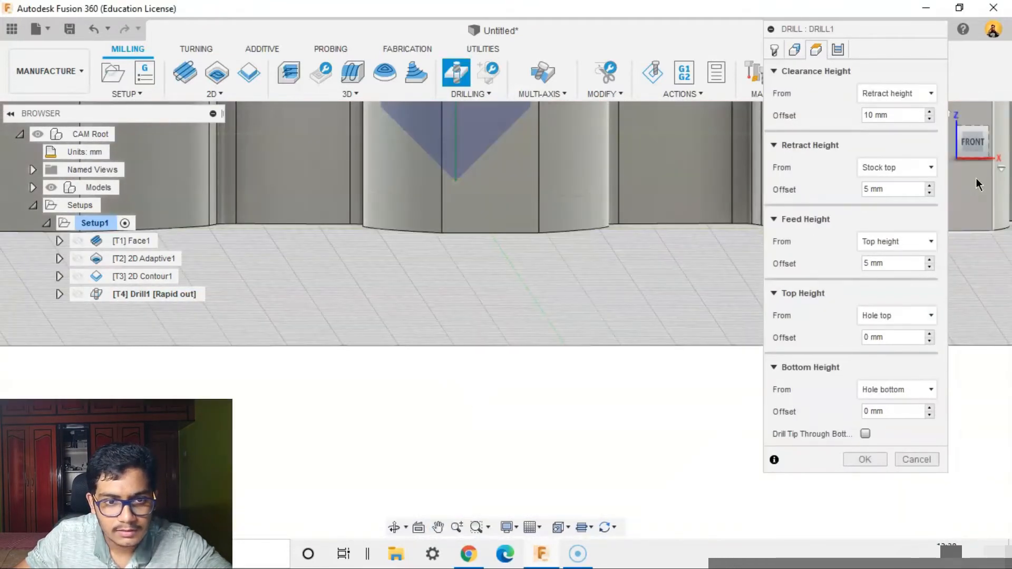
scroll(565, 350, down, 5)
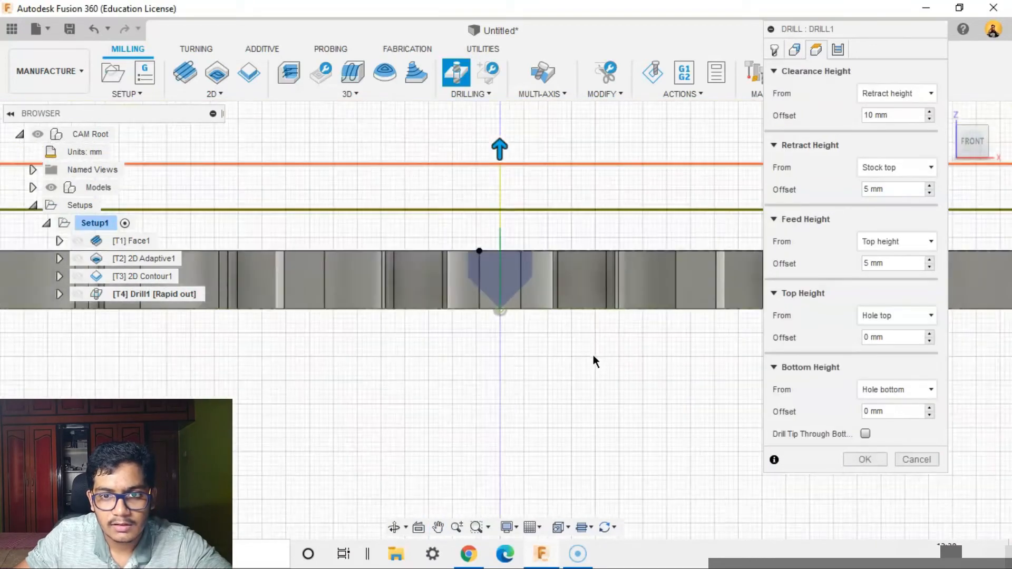
shift+middle_drag(594, 362, 722, 98)
click(843, 50)
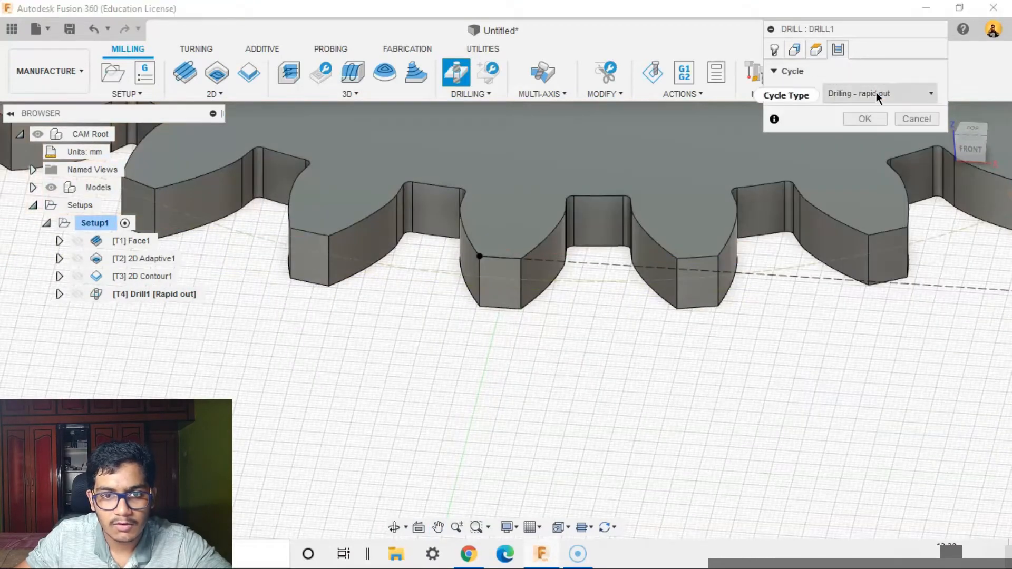
click(865, 116)
Step: Measure the diameter of the gear's centre bore at its upper edge
scroll(787, 372, down, 4)
middle_drag(896, 266, 677, 362)
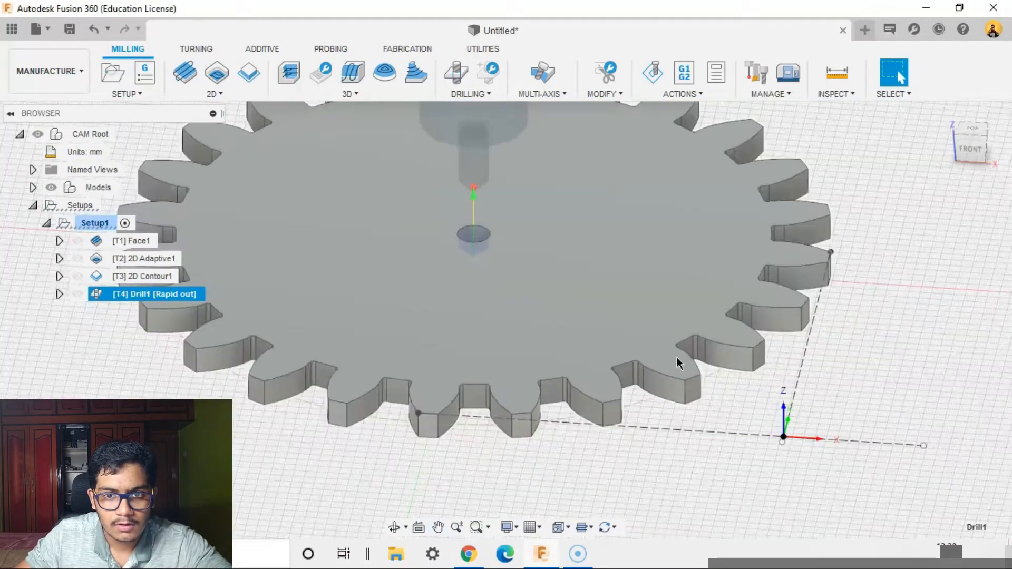
scroll(678, 361, down, 1)
click(836, 74)
scroll(543, 221, up, 4)
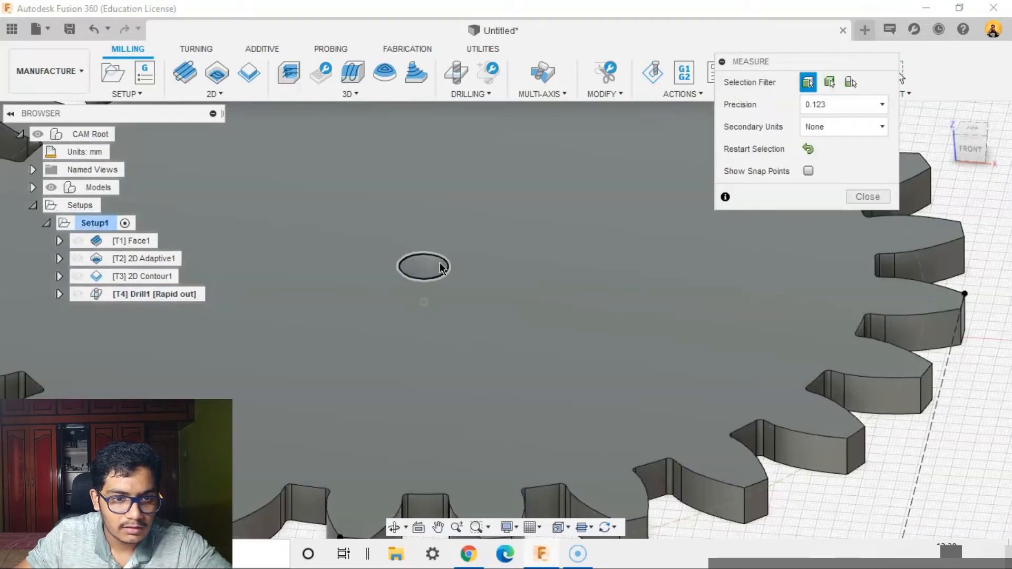
click(445, 267)
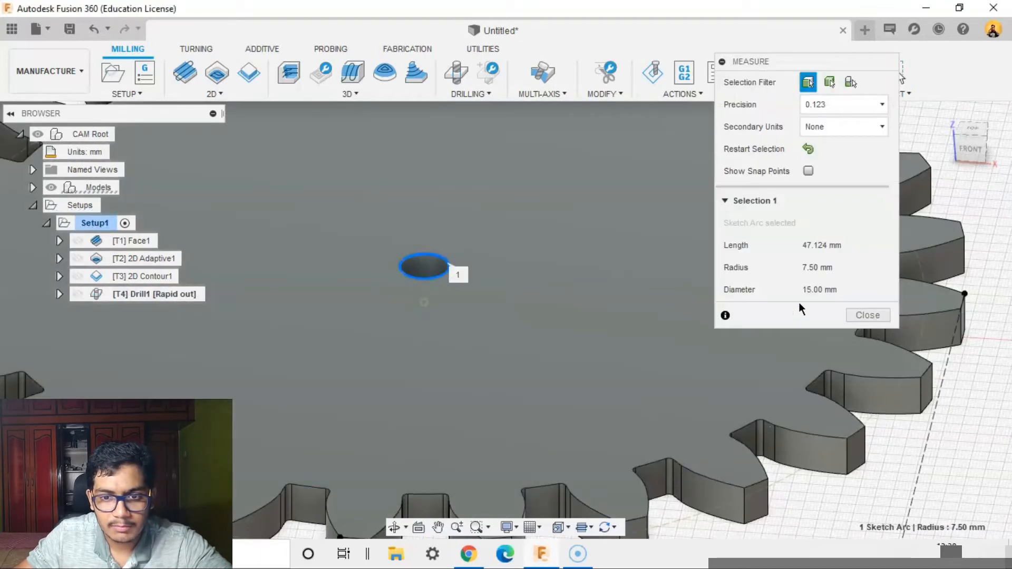
click(865, 314)
Step: Restore the home view, start a second drill operation and filter the tool library to hole-making drills
scroll(816, 344, down, 5)
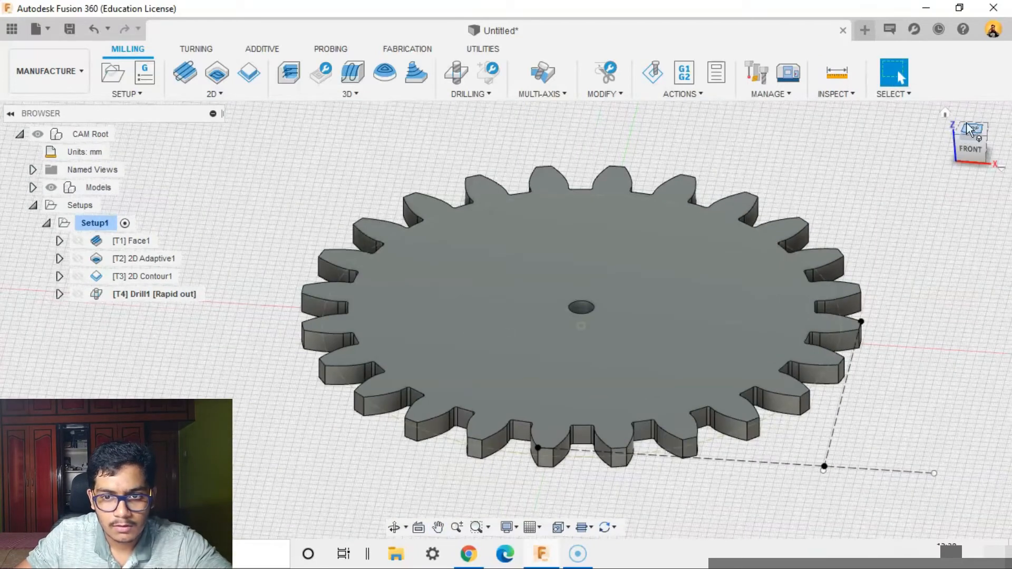
click(946, 114)
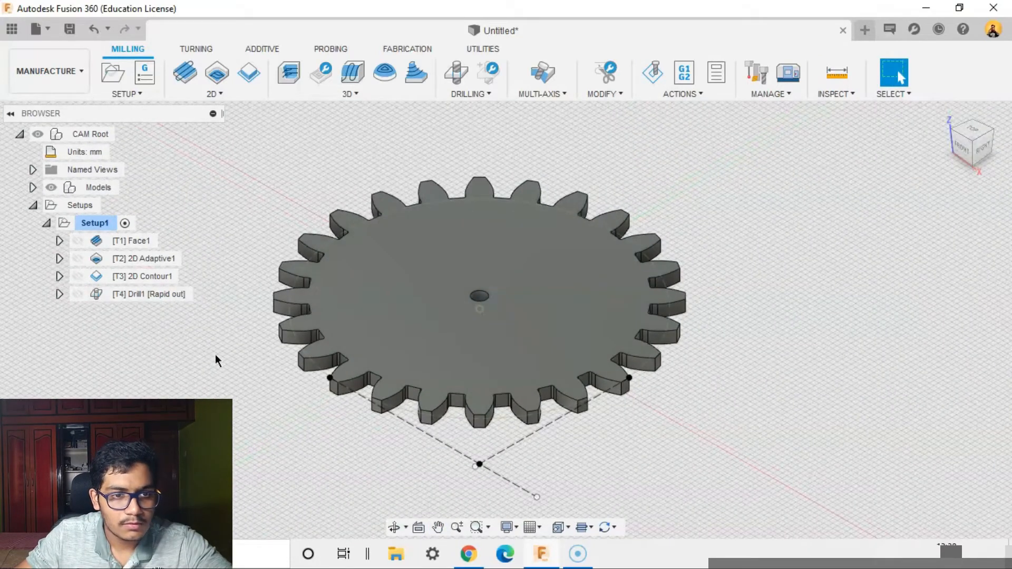
scroll(230, 371, up, 2)
click(456, 74)
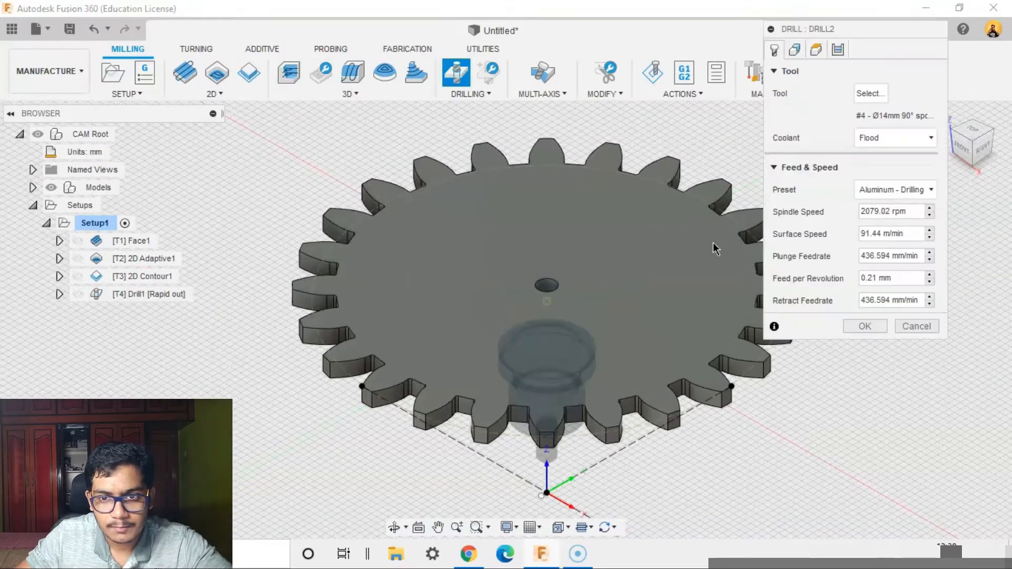
click(881, 97)
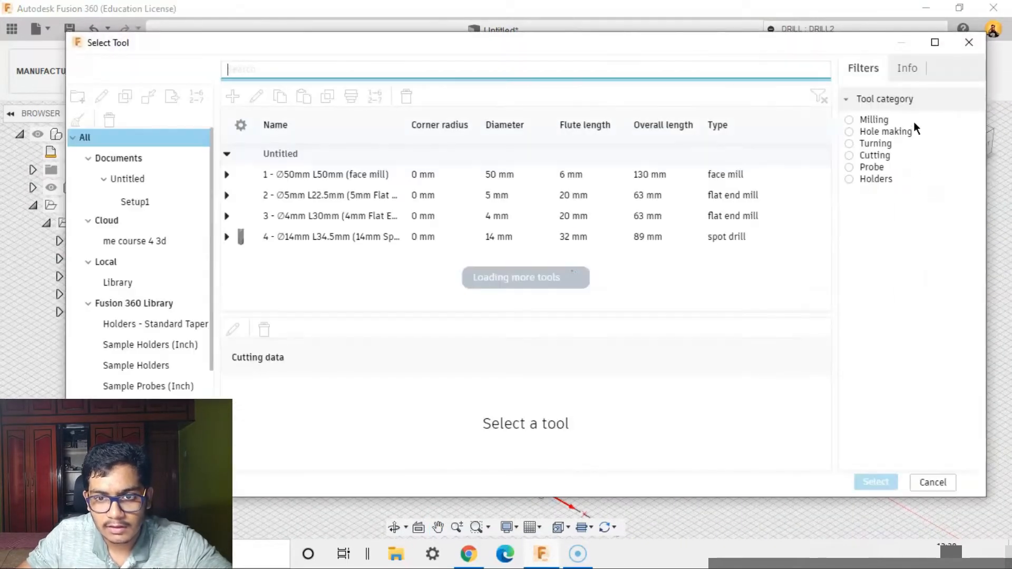
click(877, 132)
click(849, 261)
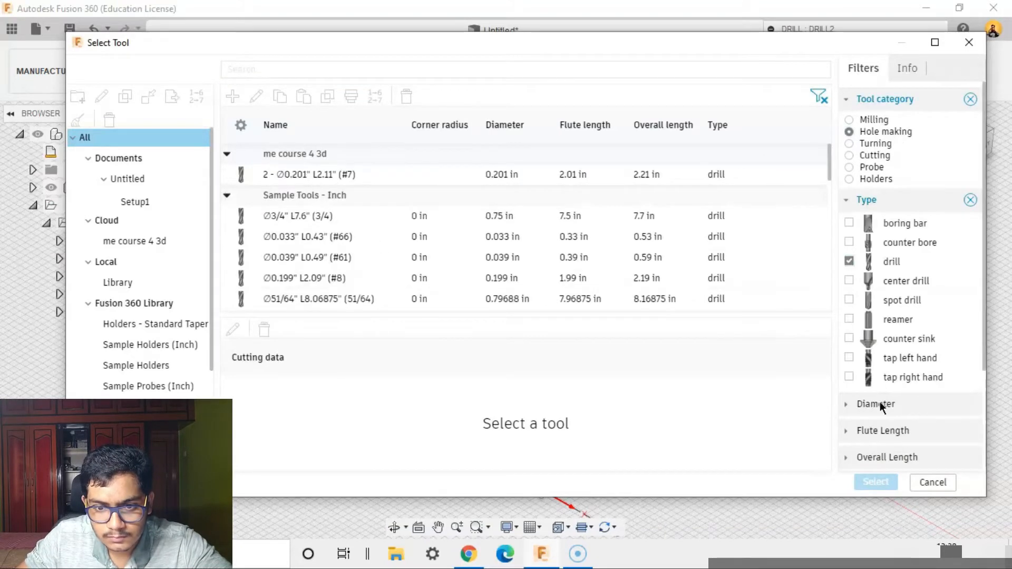
Step: Limit the drills to those with a diameter equal to 15 mm
click(867, 404)
scroll(869, 390, down, 3)
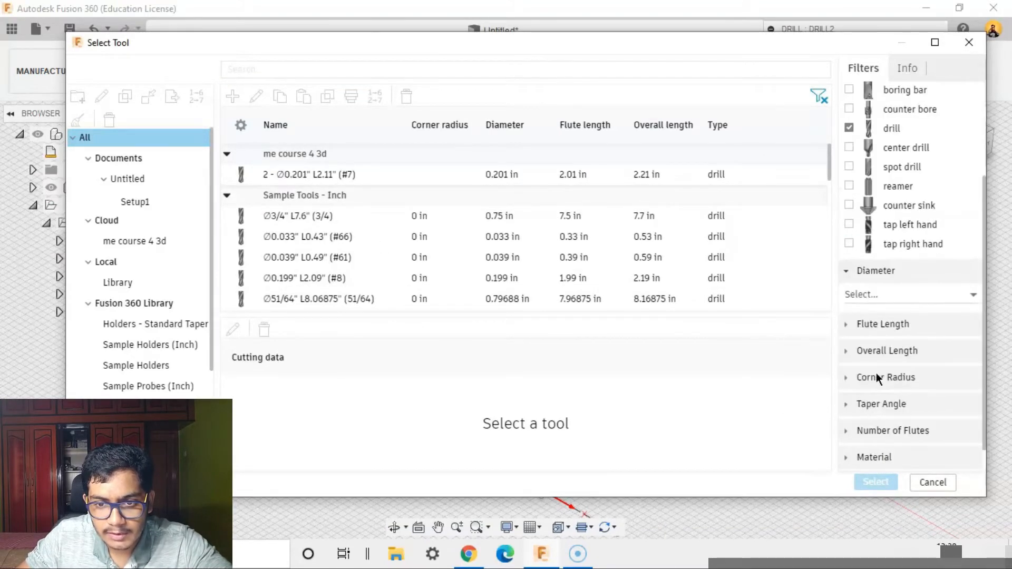
click(959, 295)
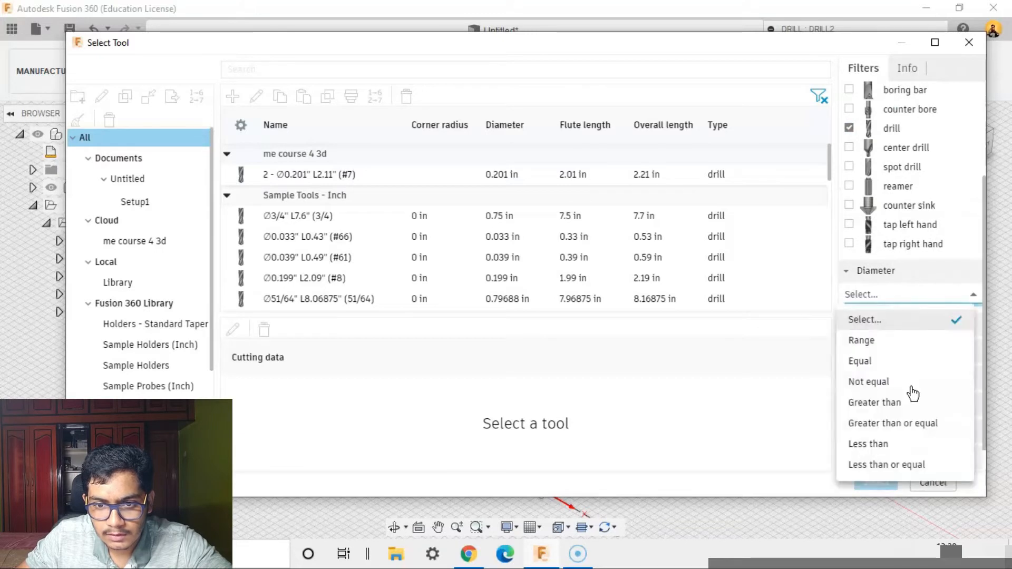
click(893, 360)
click(891, 324)
text(15)
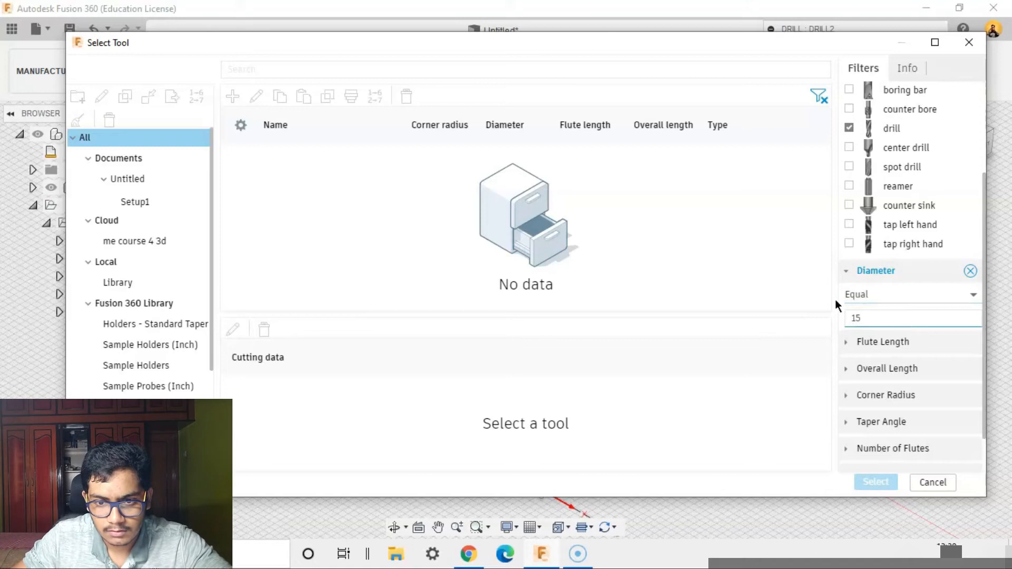
key(Return)
click(899, 352)
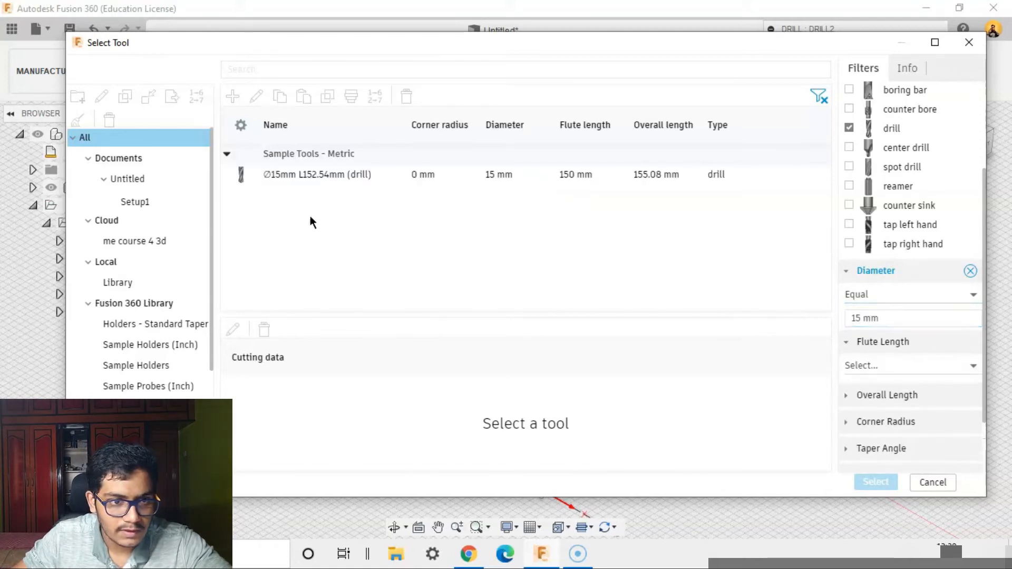
Step: Use the 15 mm metric drill with the Aluminum - Drilling cutting data for the second drill operation
click(349, 176)
click(352, 386)
click(876, 482)
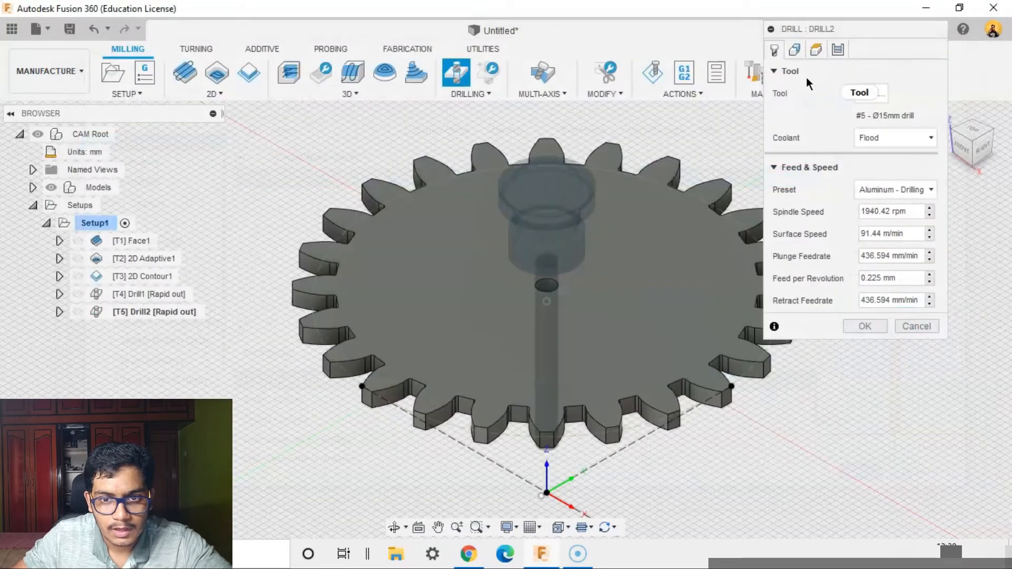
Step: Assign the centre bore's face to the second drill operation and set its bottom height offset to -6 mm from the hole bottom
click(795, 49)
click(552, 289)
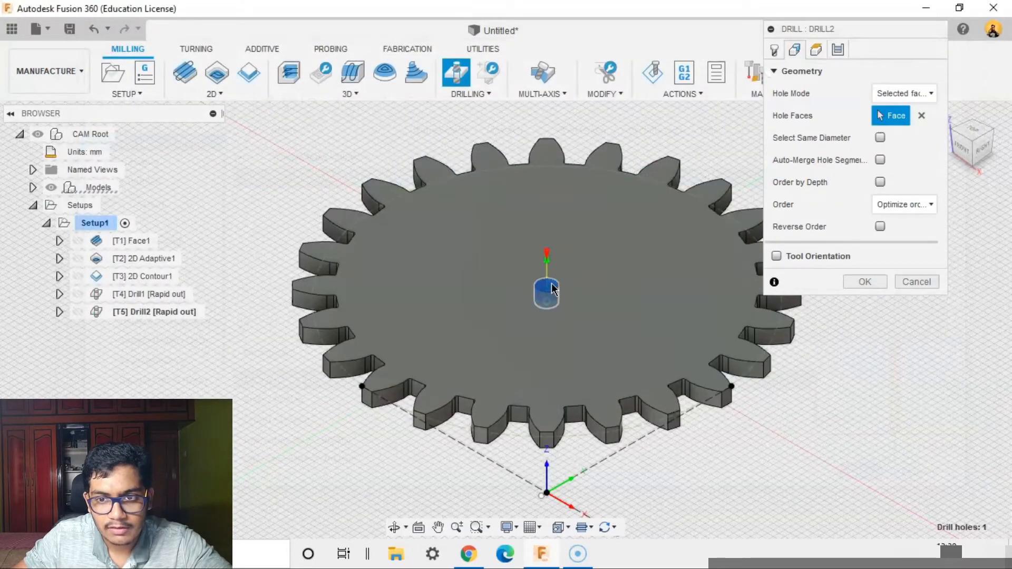
click(970, 150)
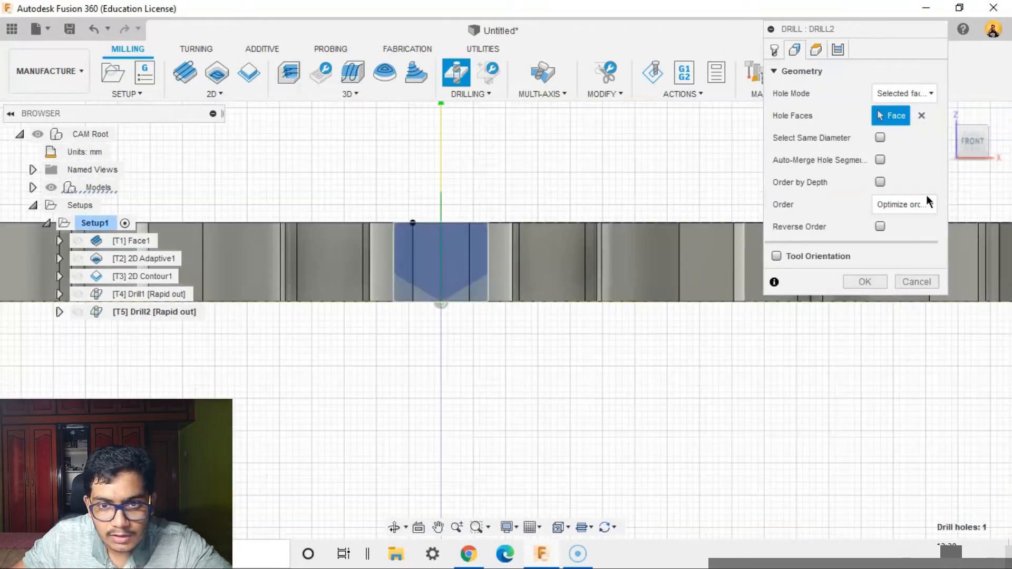
click(812, 53)
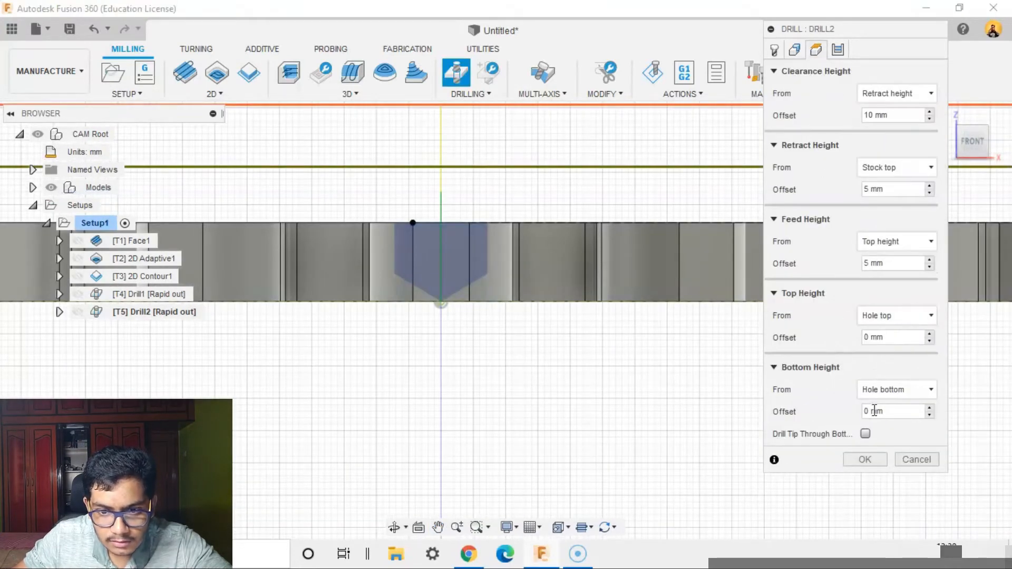
click(930, 408)
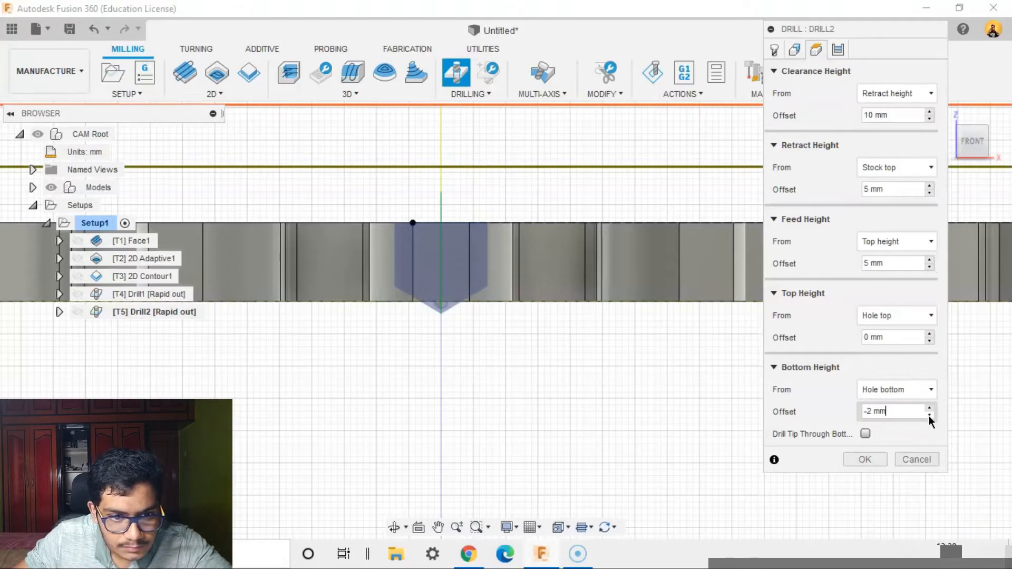
click(930, 415)
click(930, 415)
scroll(463, 369, up, 3)
scroll(435, 347, down, 3)
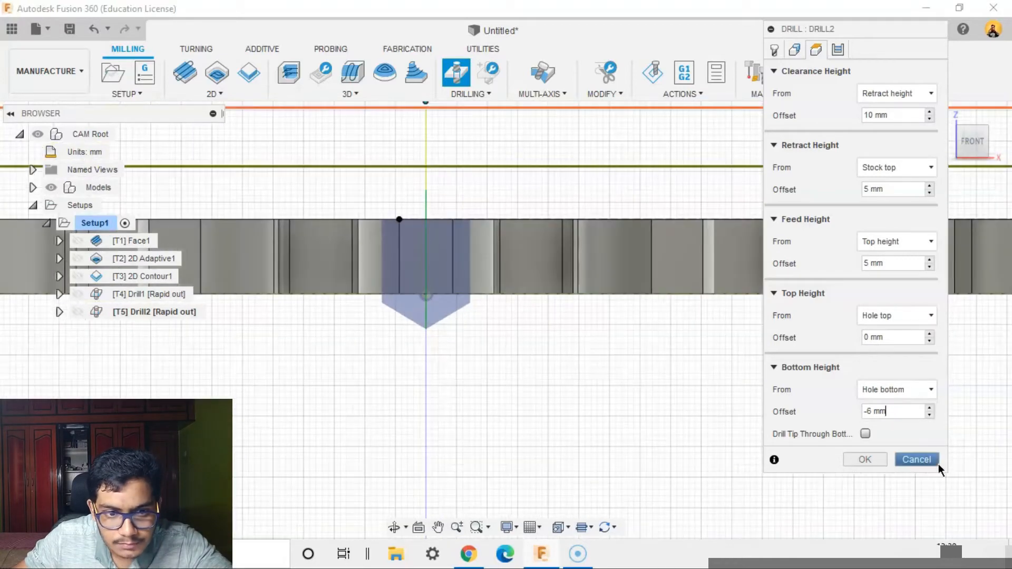
click(865, 460)
Step: Simulate all Setup1 operations from the home view, skipping ahead to the 2D contour pass and on to the final drilling
scroll(719, 371, down, 4)
click(970, 135)
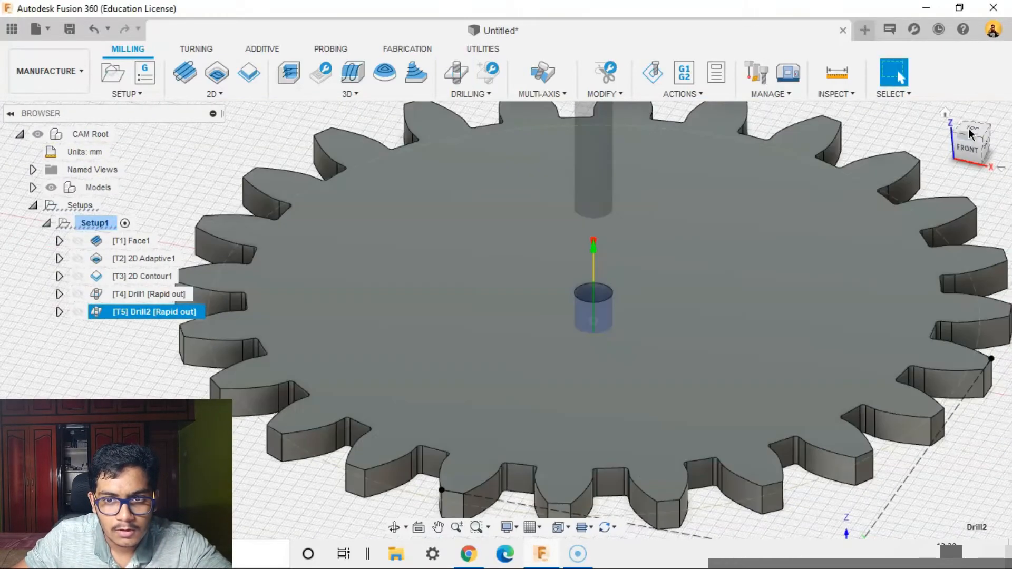
click(946, 114)
click(840, 255)
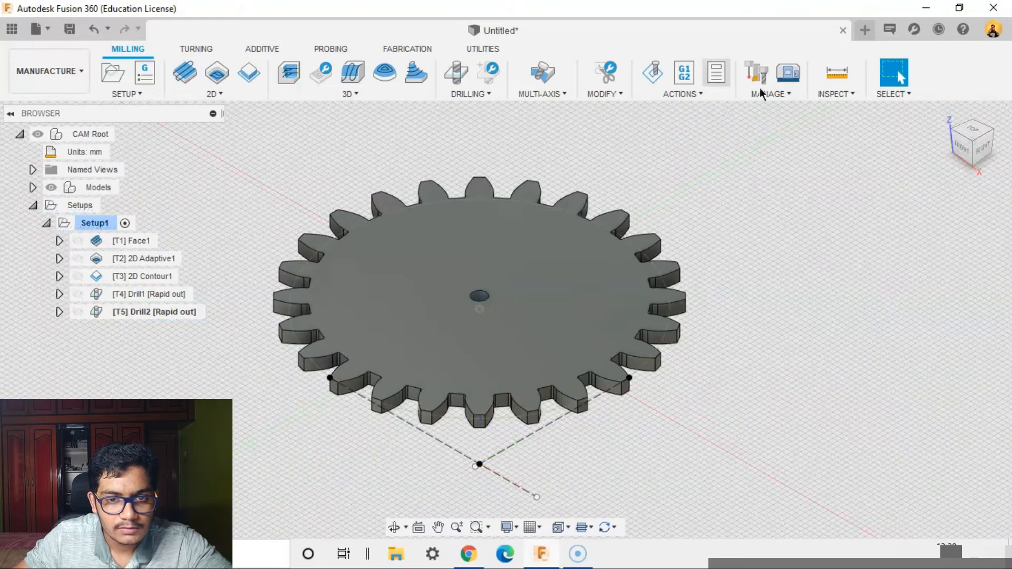
click(702, 91)
click(673, 131)
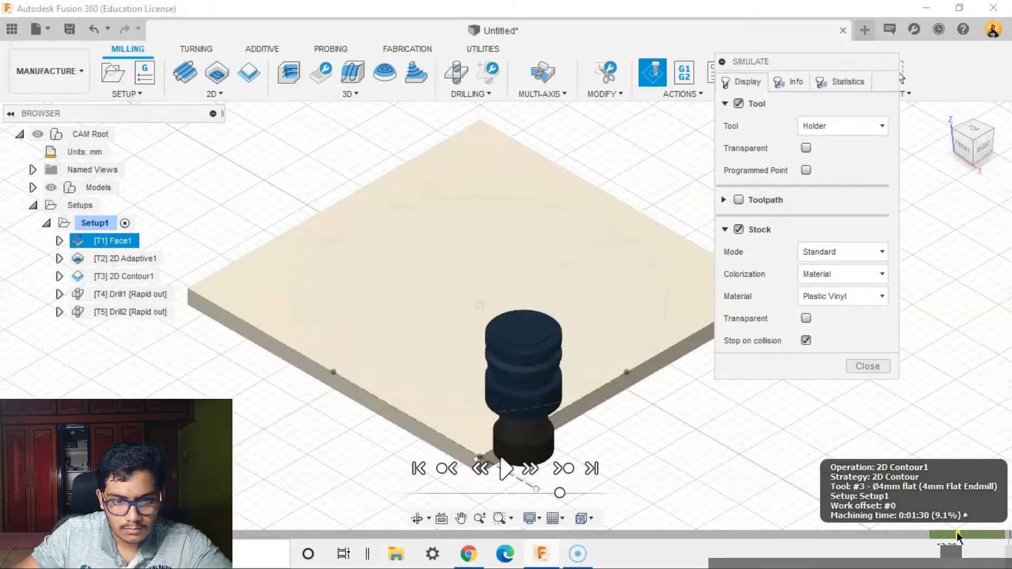
click(957, 536)
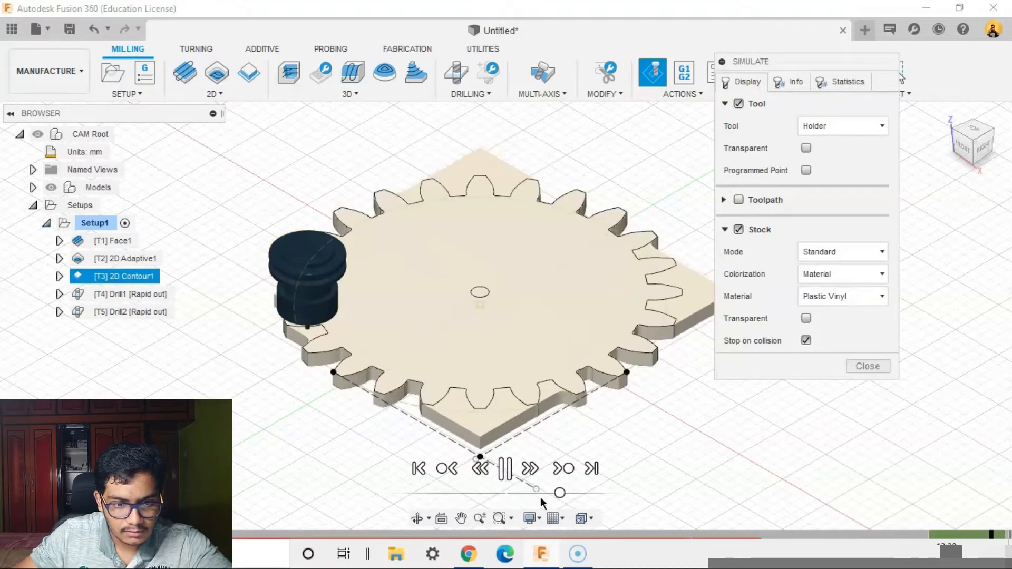
scroll(631, 428, up, 2)
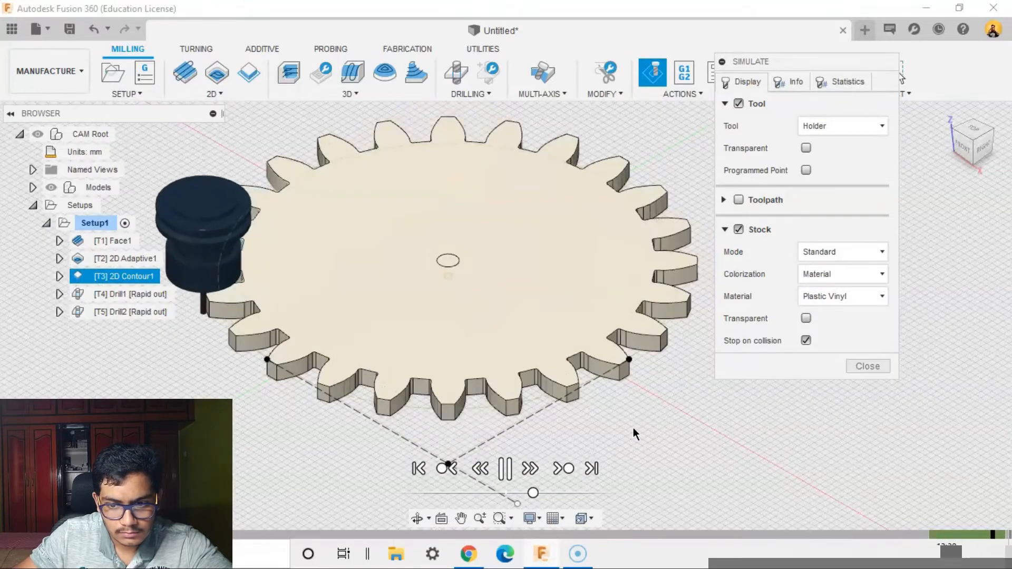
scroll(469, 345, up, 3)
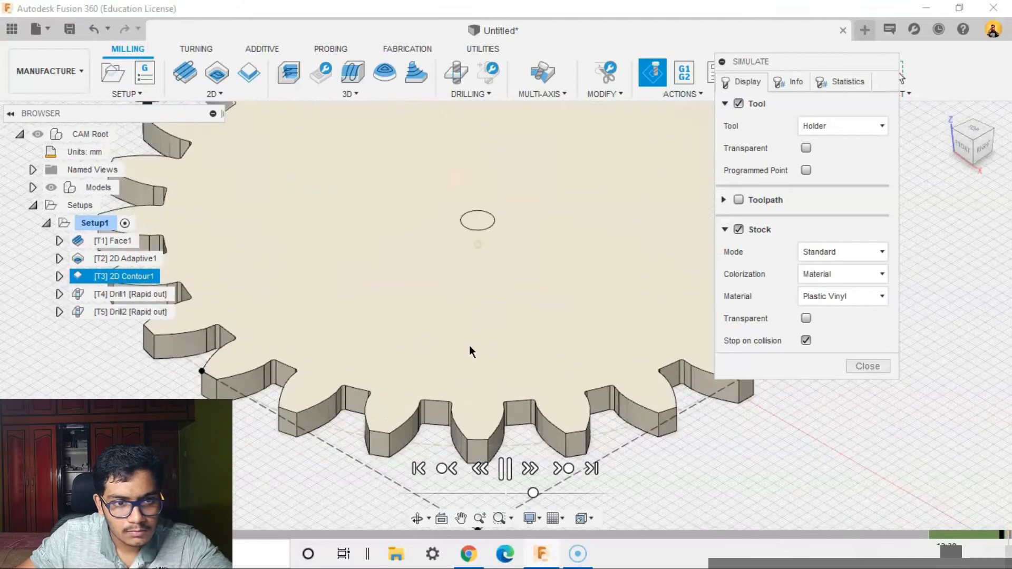
scroll(540, 382, down, 2)
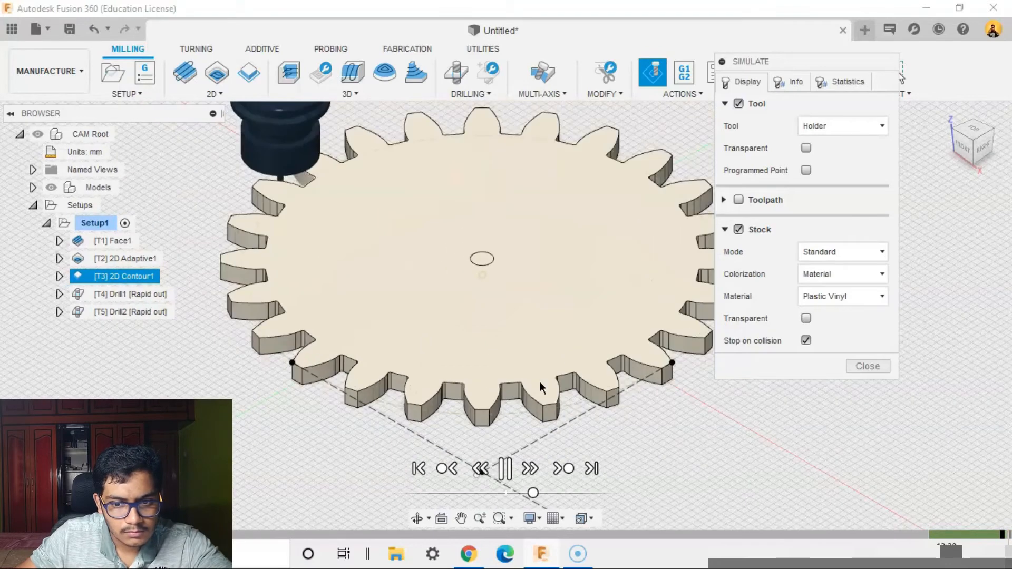
click(1006, 536)
Step: Inspect the simulated centre bore from beneath and above the gear, and close the simulation
shift+middle_drag(417, 323, 540, 216)
scroll(549, 228, up, 3)
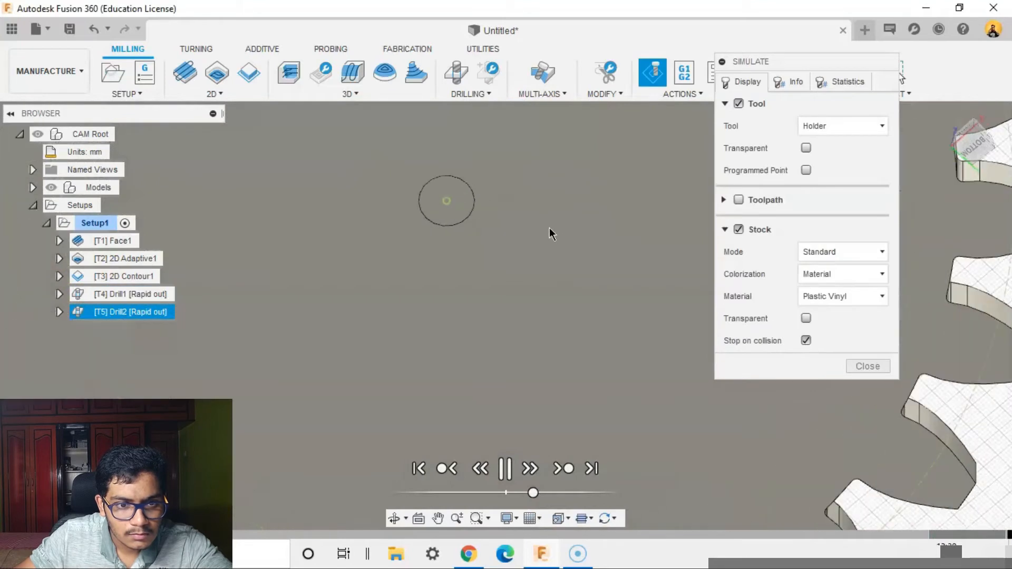
scroll(505, 244, down, 3)
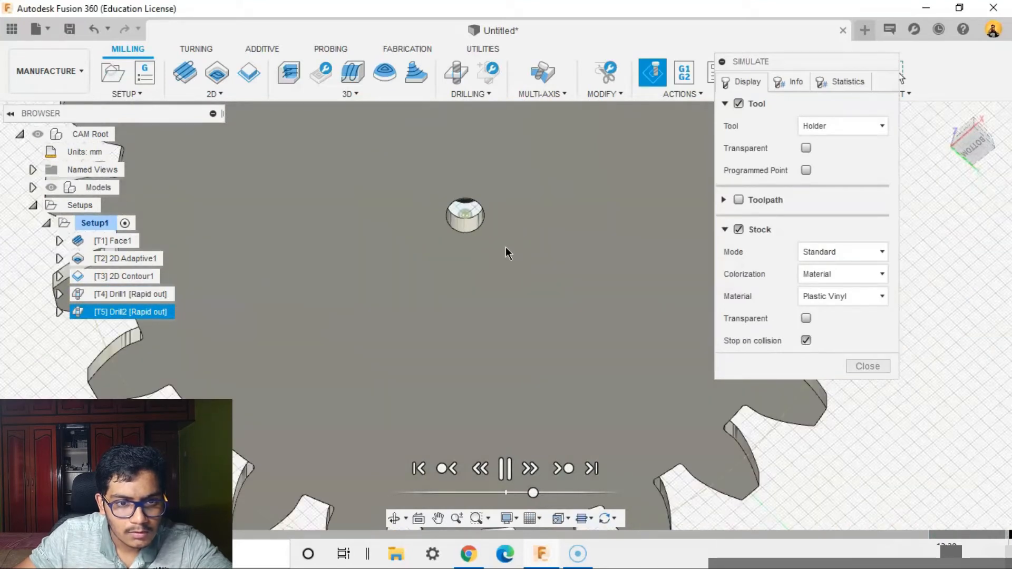
shift+middle_drag(505, 247, 490, 420)
scroll(485, 243, up, 3)
scroll(485, 243, up, 3)
middle_drag(491, 198, 516, 341)
scroll(468, 373, up, 3)
scroll(520, 343, down, 5)
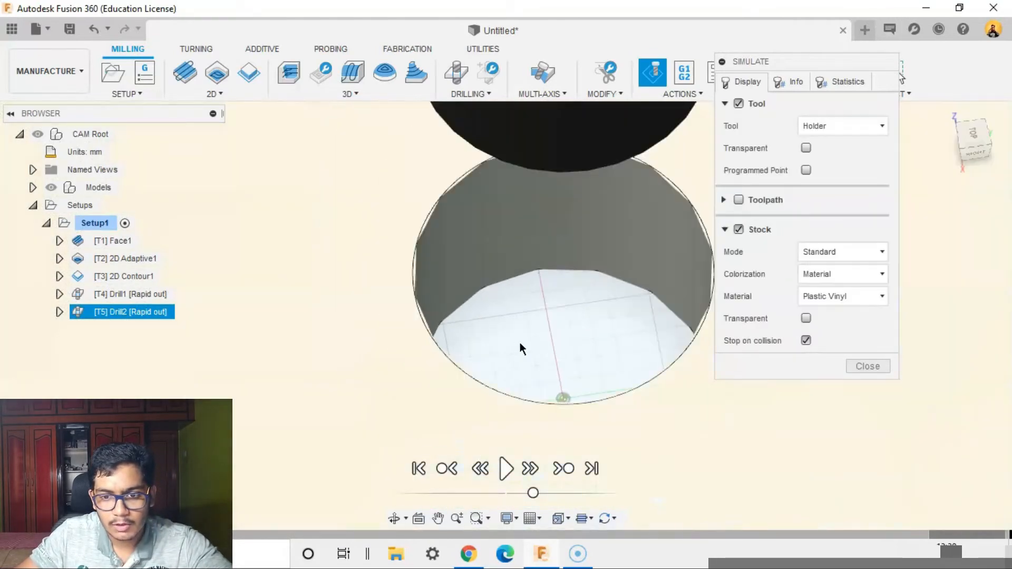
click(865, 367)
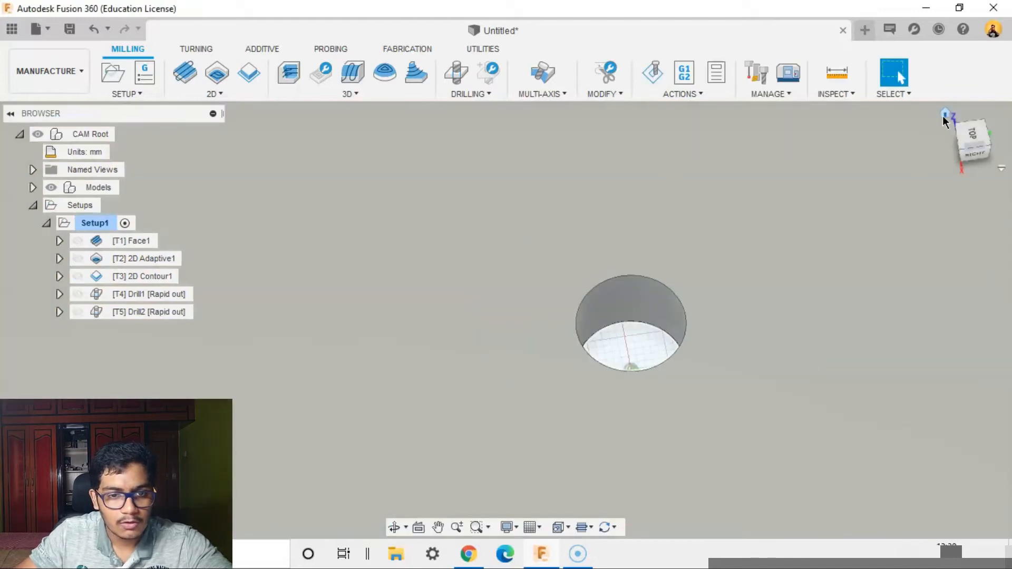
Step: Restore the home view, start a 2D Bore operation and filter the tool library to milling flat end mills
click(943, 116)
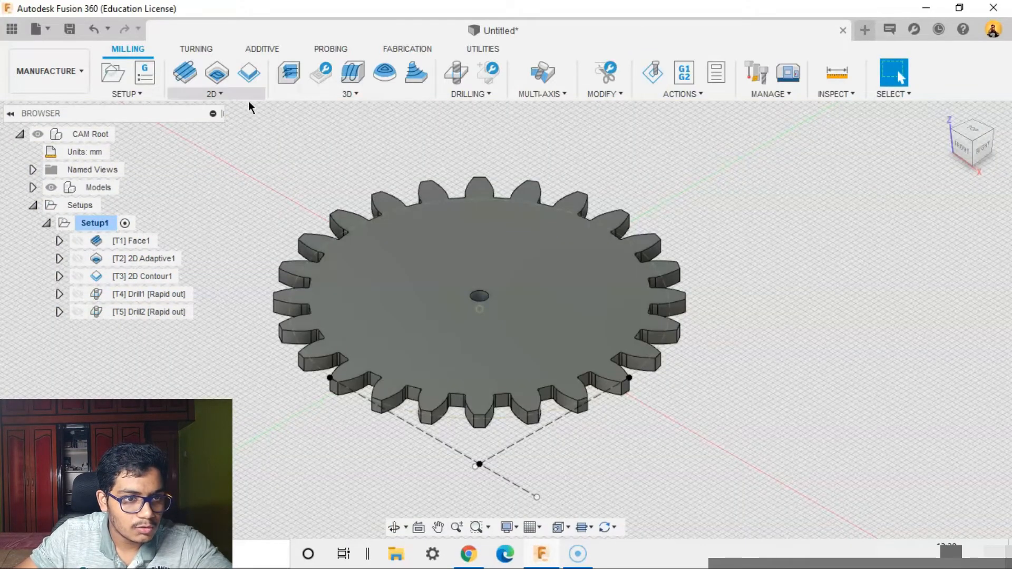
click(225, 91)
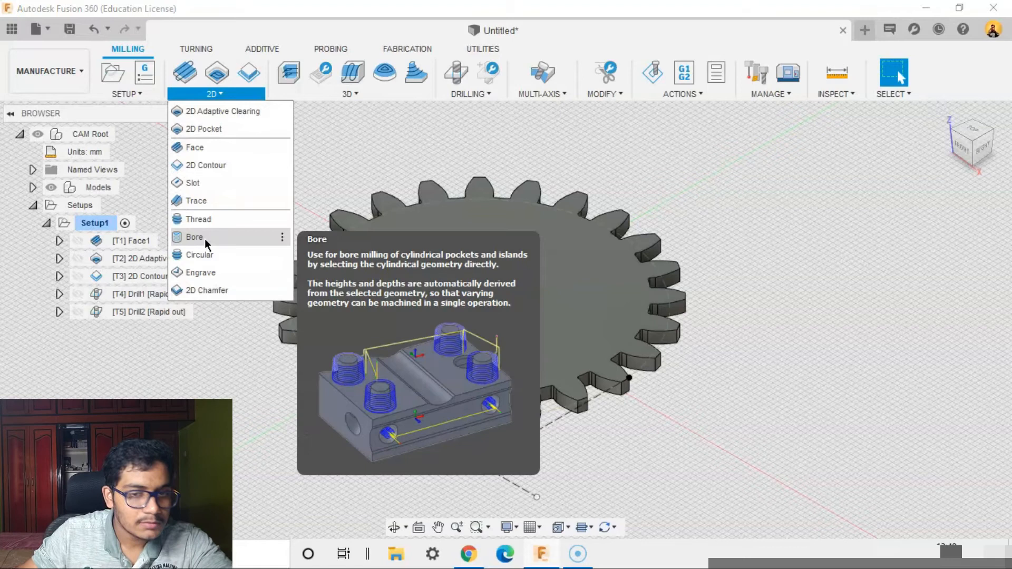
click(205, 239)
click(874, 93)
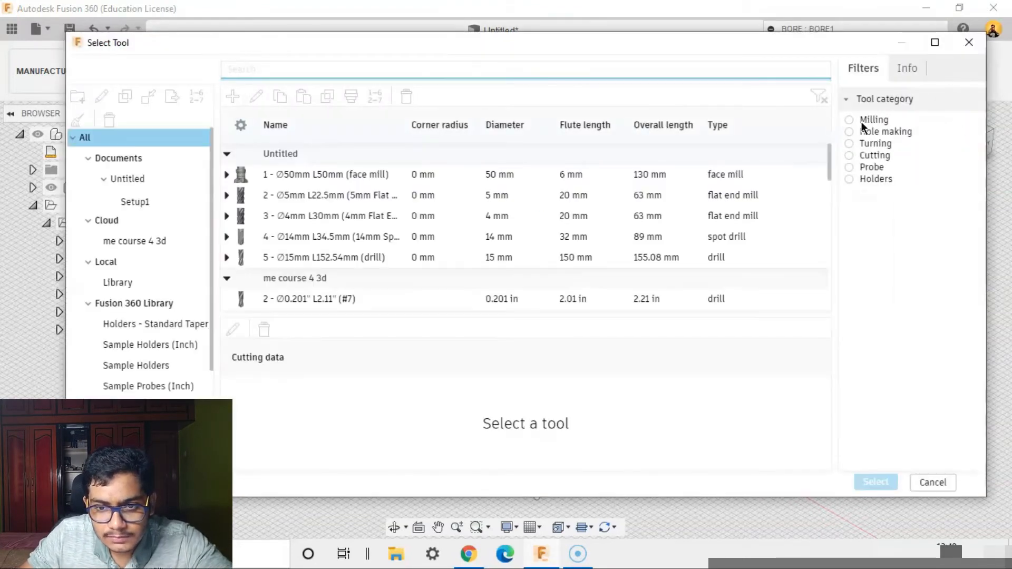
click(861, 120)
click(849, 260)
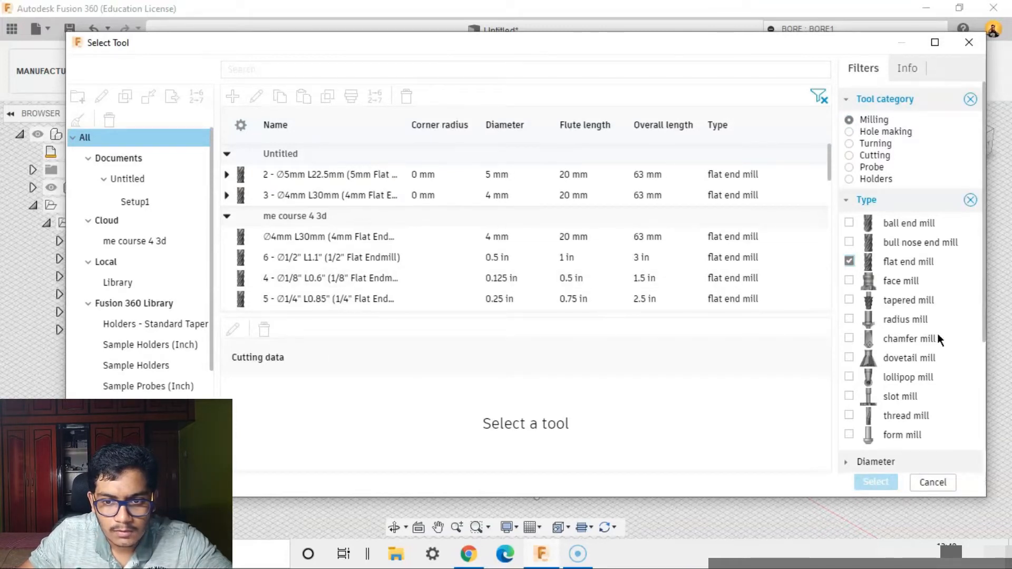
Step: Limit the flat end mills to those with a diameter equal to 10 mm
scroll(882, 438, down, 3)
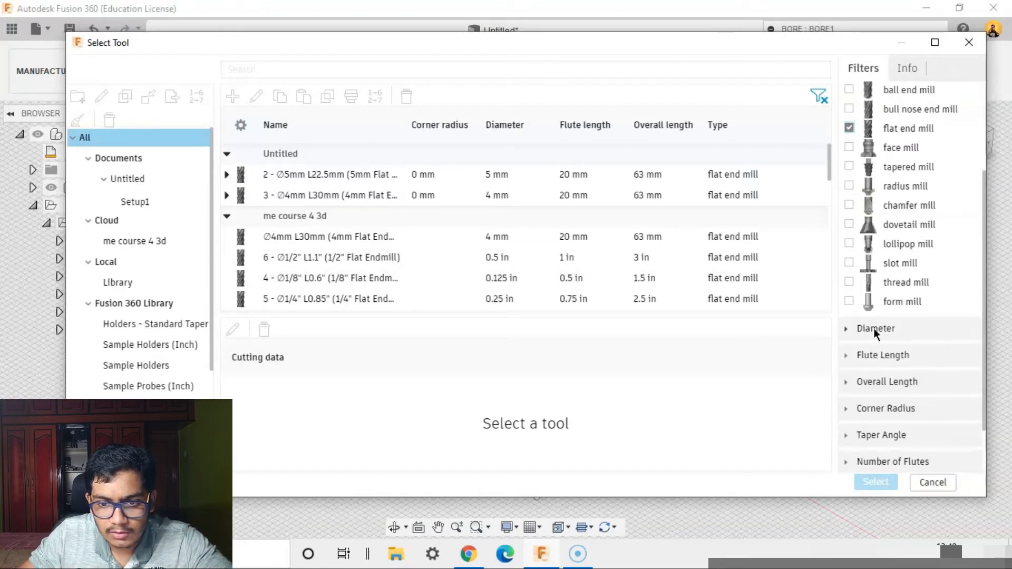
click(874, 327)
click(892, 355)
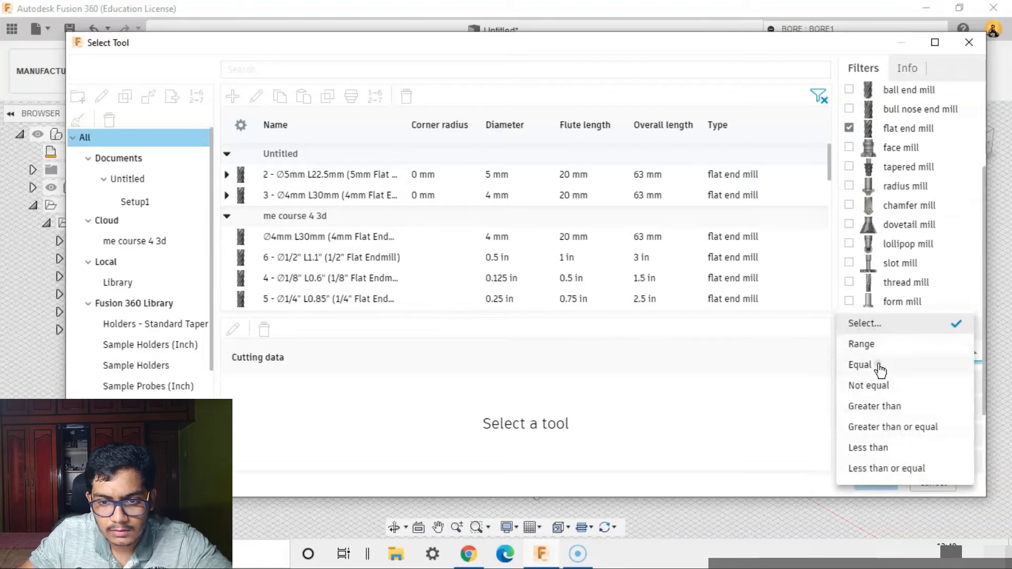
click(878, 367)
click(889, 375)
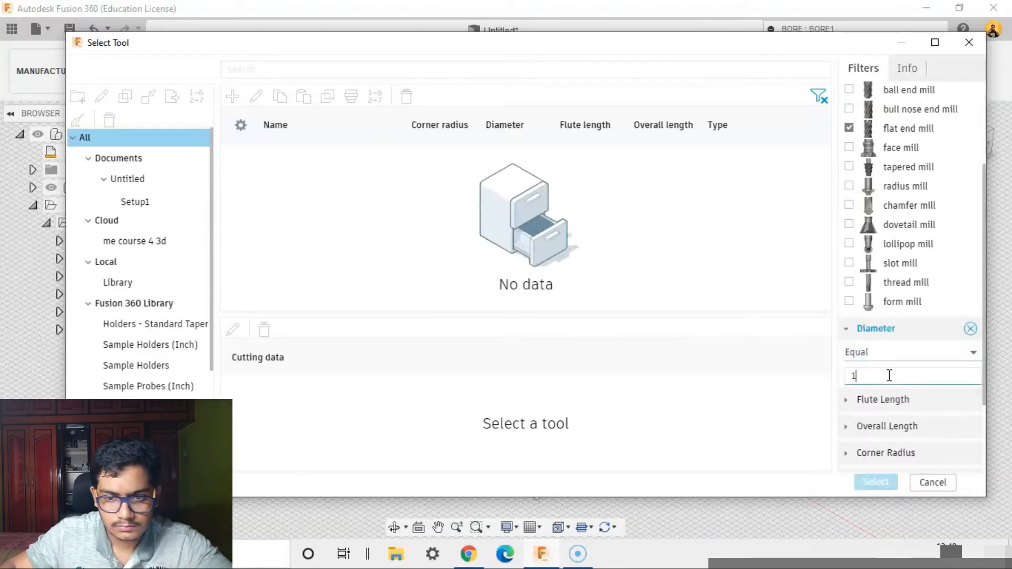
click(893, 404)
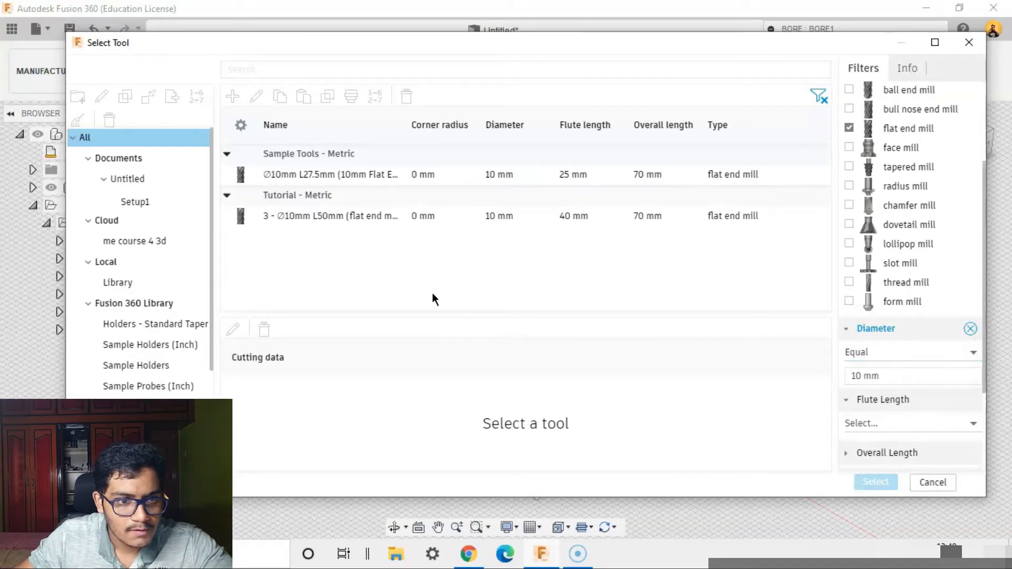
Step: Use the 10 mm Flat Endmill from Sample Tools - Metric with the Aluminum - Finishing cutting data for the bore operation
click(328, 174)
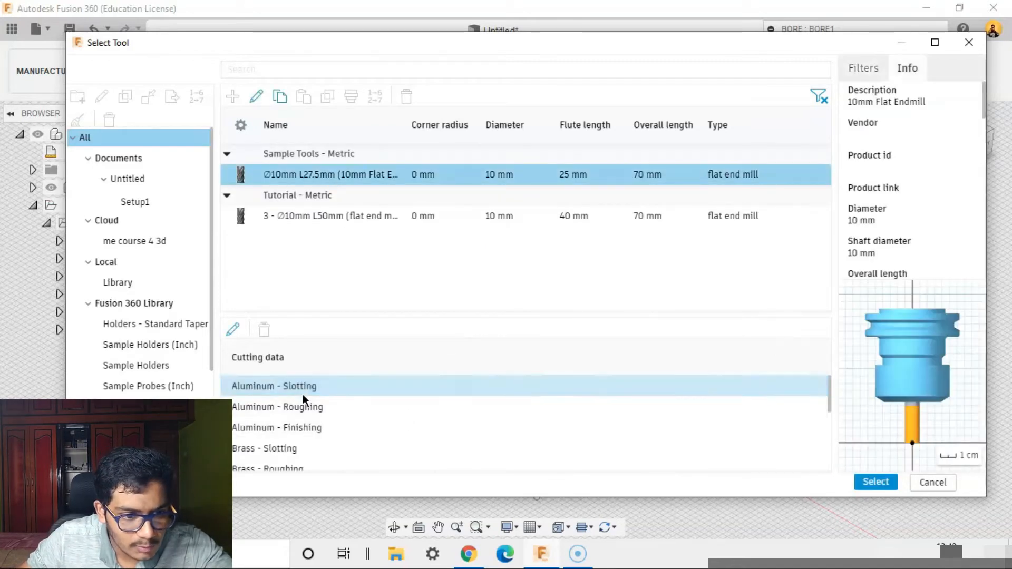
click(301, 427)
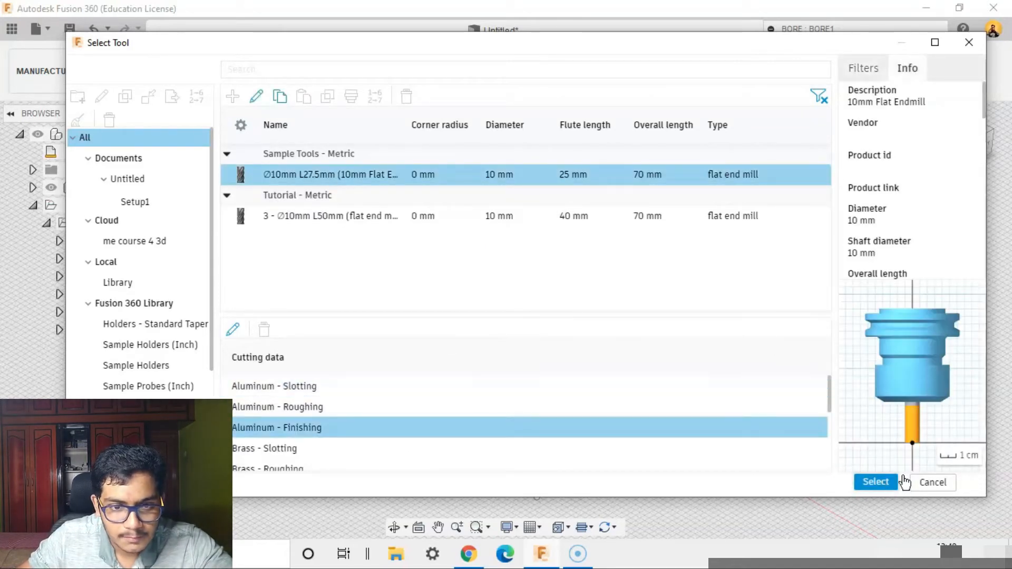
click(876, 481)
Step: Select the centre bore's cylindrical face as the circular geometry for the bore operation
click(794, 49)
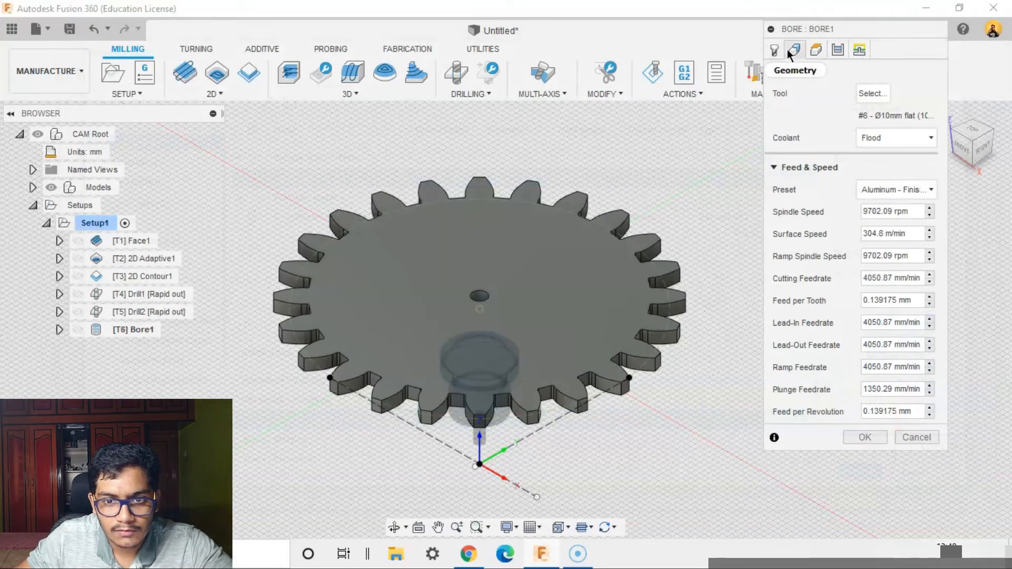
scroll(443, 322, up, 4)
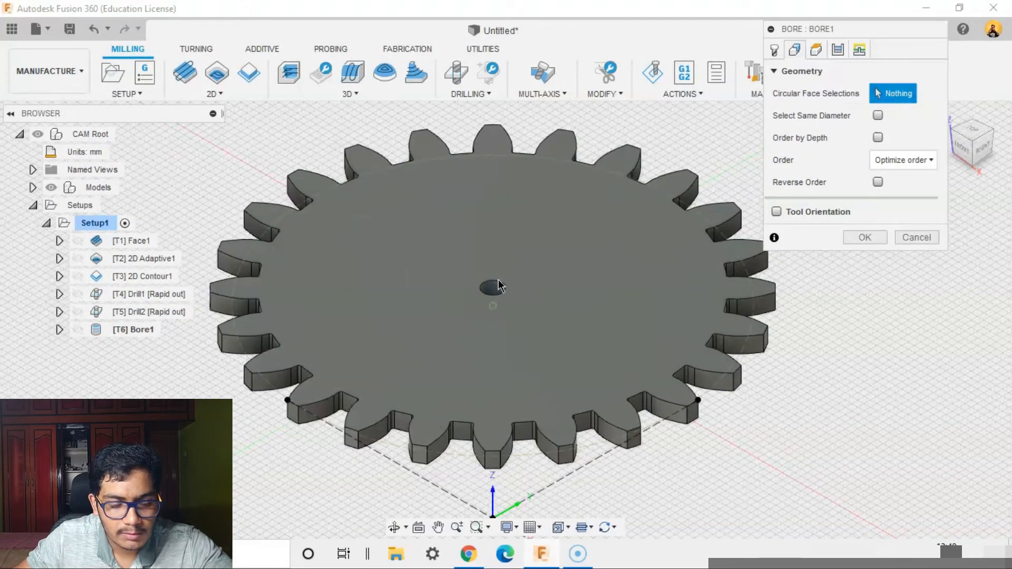
click(495, 292)
scroll(833, 158, up, 3)
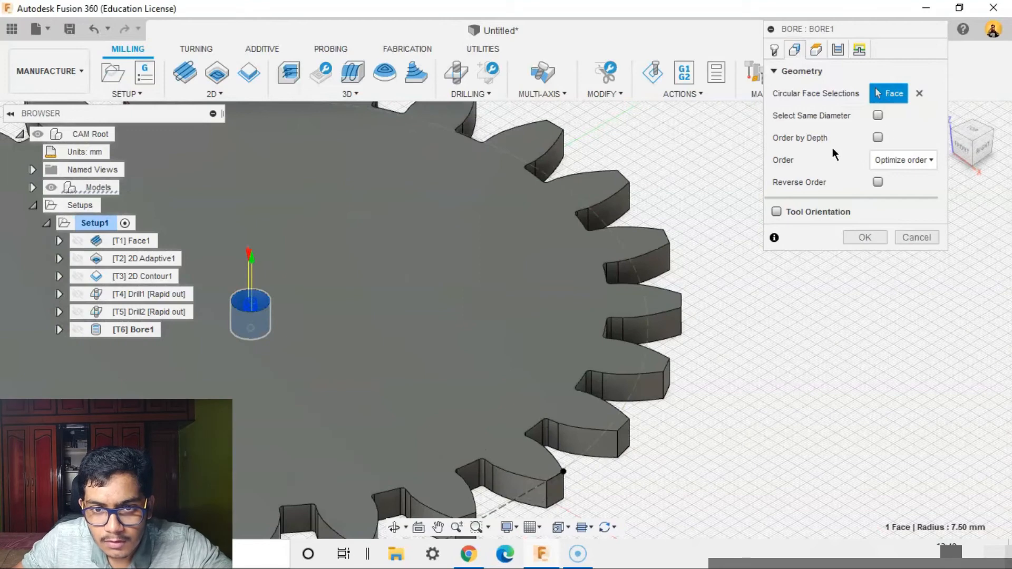
scroll(648, 315, down, 3)
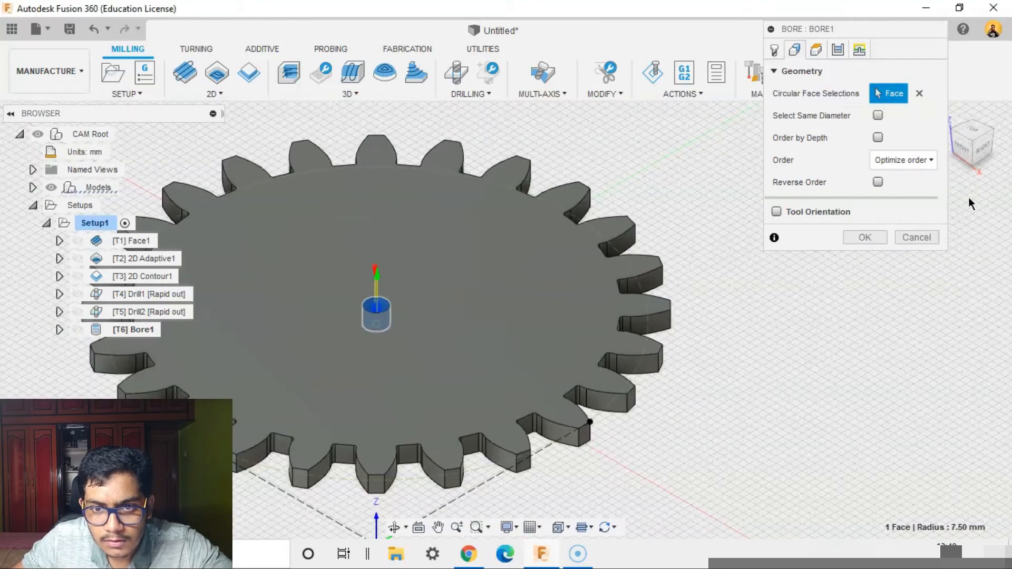
Step: Open the bore operation's height settings and examine the toolpath preview inside the centre bore from the front and beneath
click(815, 49)
click(961, 152)
scroll(395, 403, up, 5)
middle_drag(491, 174, 476, 268)
scroll(466, 393, down, 5)
middle_drag(463, 409, 559, 180)
scroll(470, 365, up, 5)
middle_drag(622, 464, 630, 272)
scroll(641, 313, up, 3)
shift+middle_drag(641, 313, 631, 202)
scroll(634, 384, down, 1)
scroll(634, 385, down, 1)
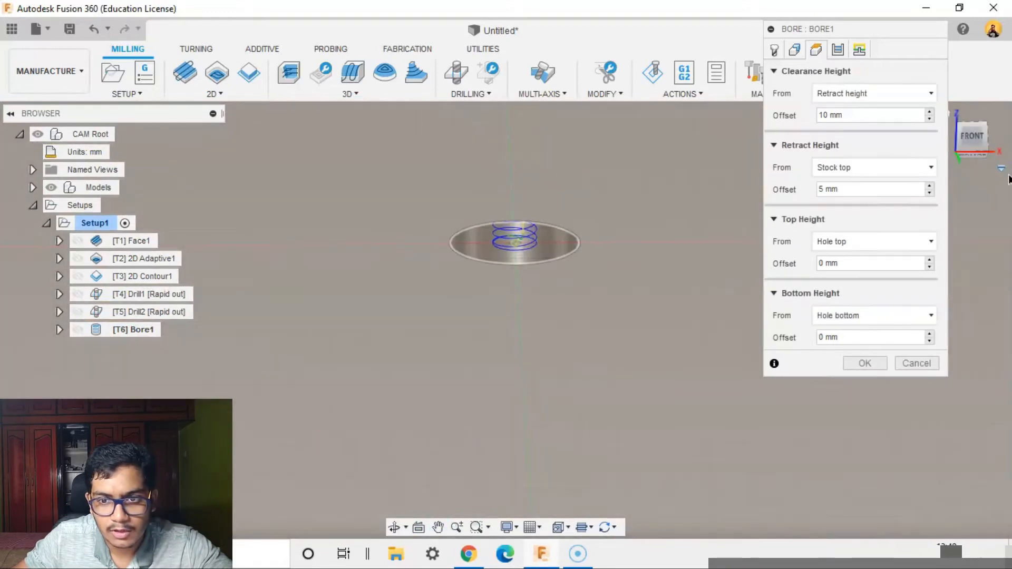
Step: Try a 3 mm bottom height offset from the hole bottom for the bore and check the toolpath preview from beneath
click(970, 140)
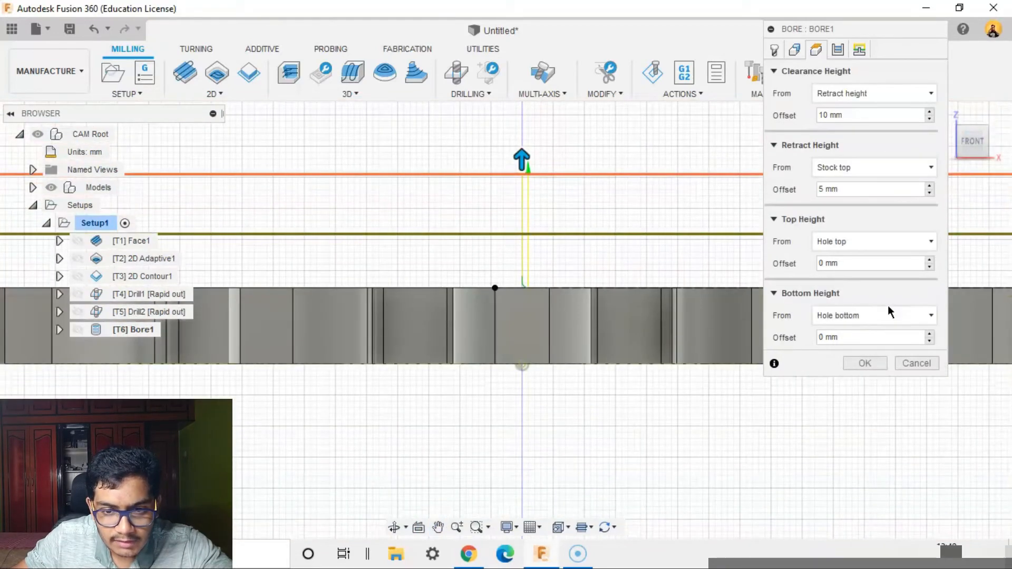
click(889, 312)
click(936, 346)
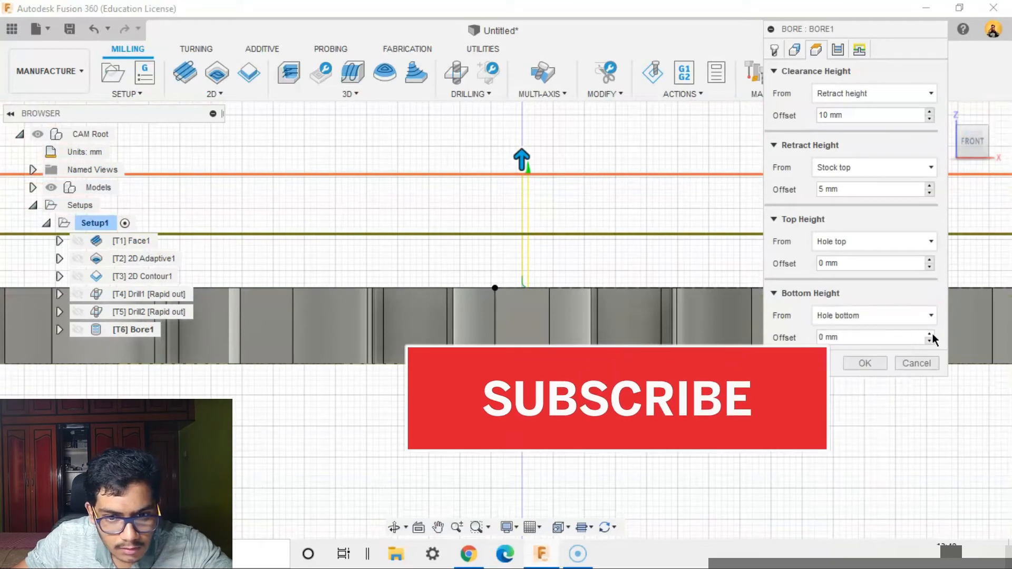
click(930, 334)
click(930, 333)
click(930, 334)
shift+middle_drag(584, 400, 579, 311)
middle_drag(555, 459, 549, 341)
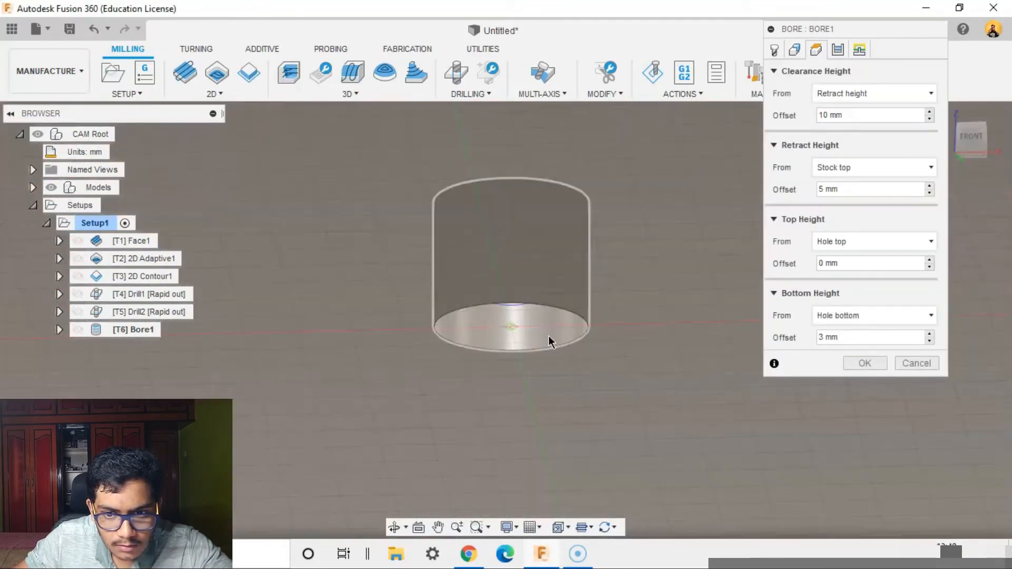
Step: Set the bore's bottom height offset to -3 mm from the hole bottom and accept the operation
click(929, 341)
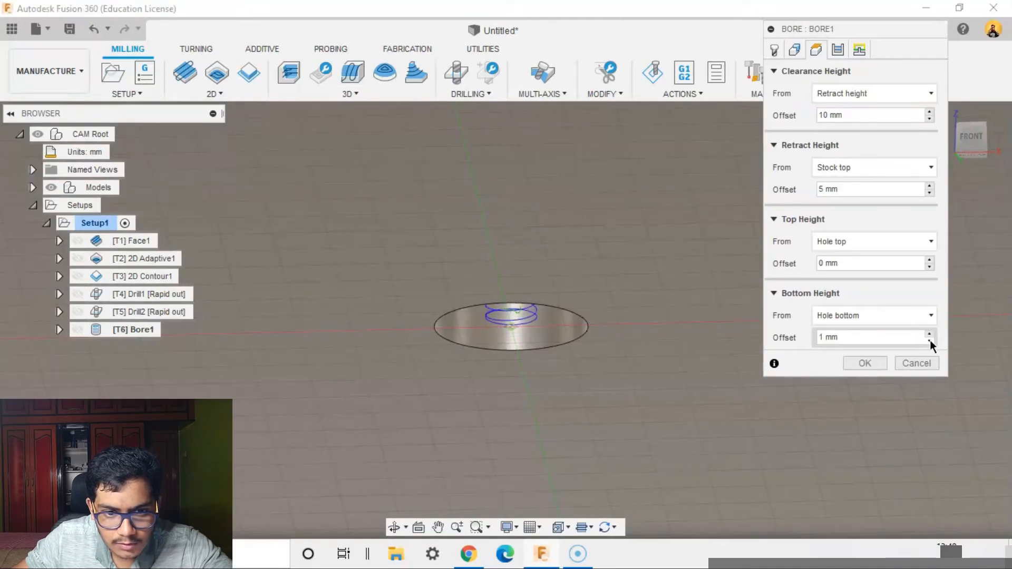
click(929, 340)
click(929, 340)
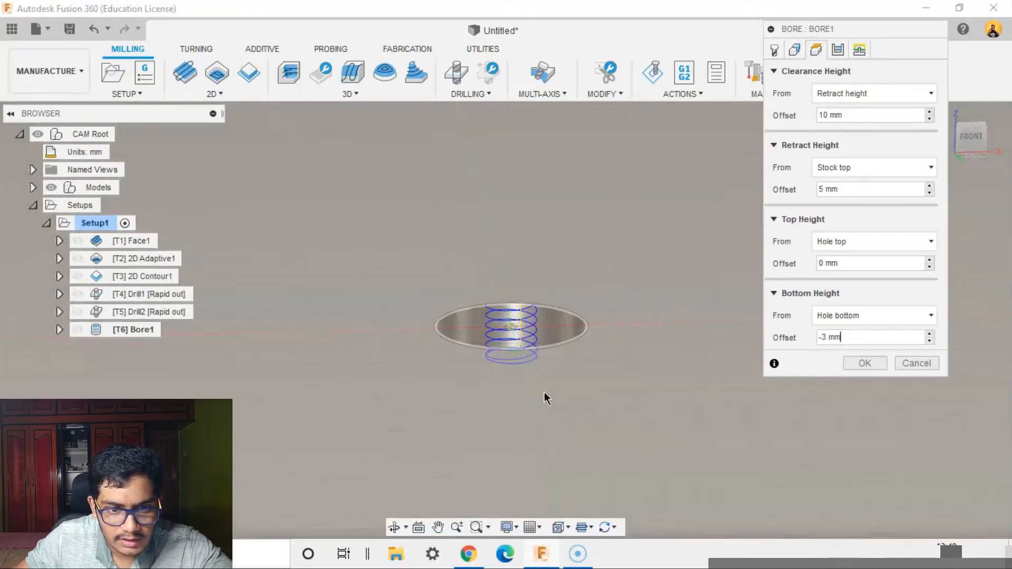
middle_drag(604, 409, 598, 377)
scroll(601, 353, down, 2)
scroll(631, 351, down, 2)
click(868, 367)
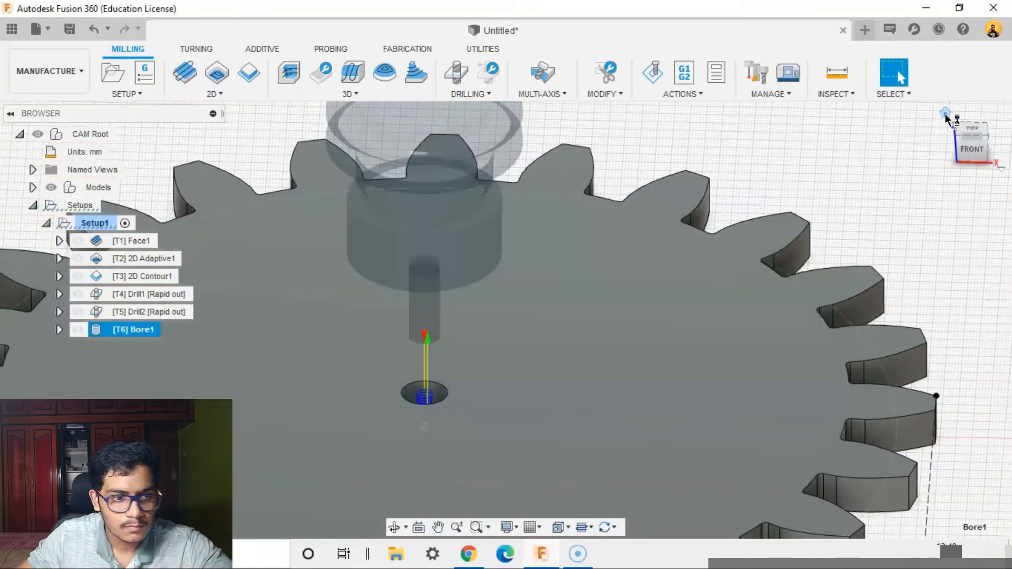
Step: Reopen the bore operation and review the high feedrate mode choices in its linking settings, keeping Preserve rapid movement
click(945, 113)
right_click(125, 329)
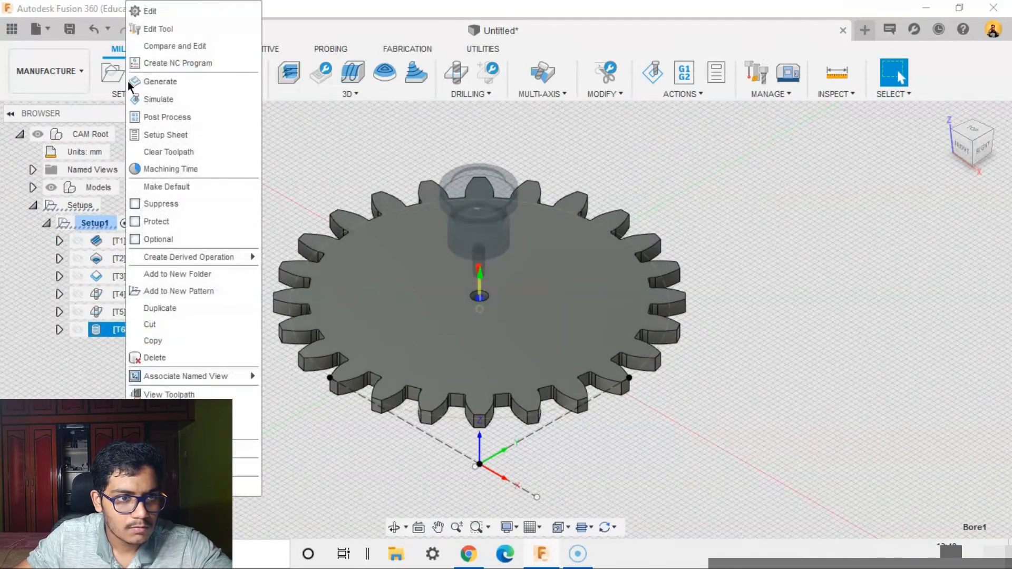
click(159, 19)
click(863, 48)
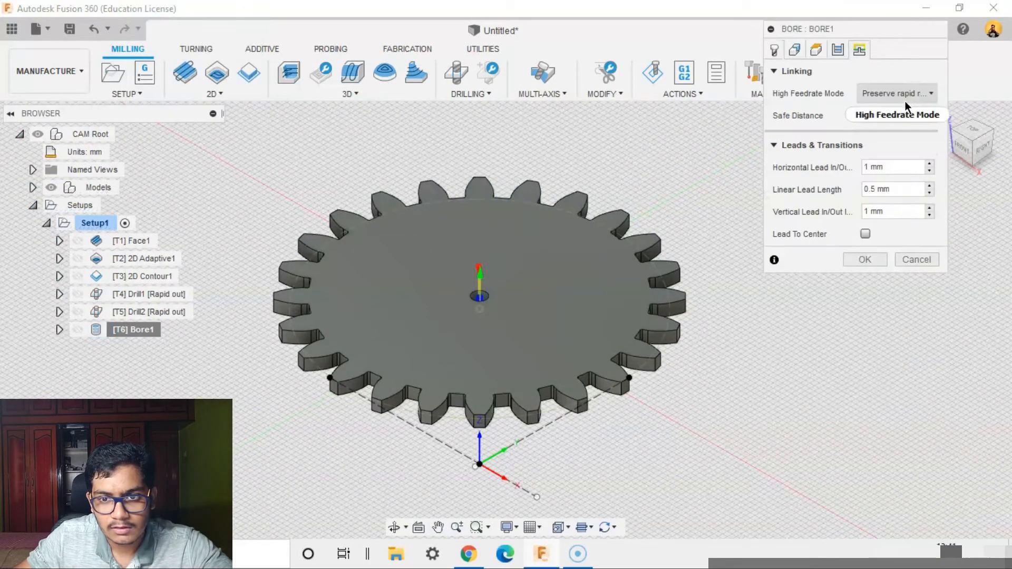
click(900, 94)
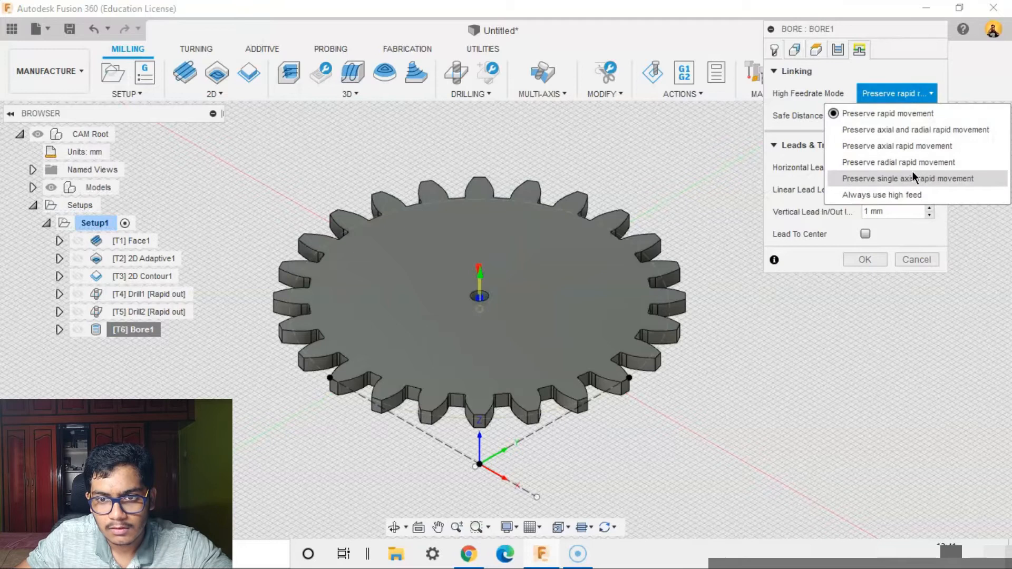
click(908, 96)
click(879, 261)
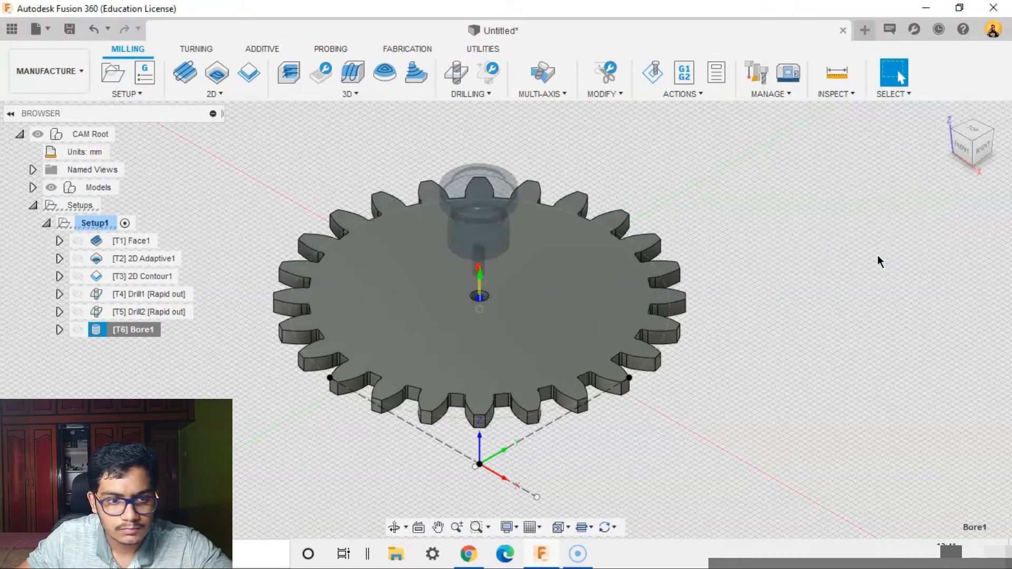
Step: Change the second drilling operation's cycle type to chip breaking and accept the edit
right_click(156, 312)
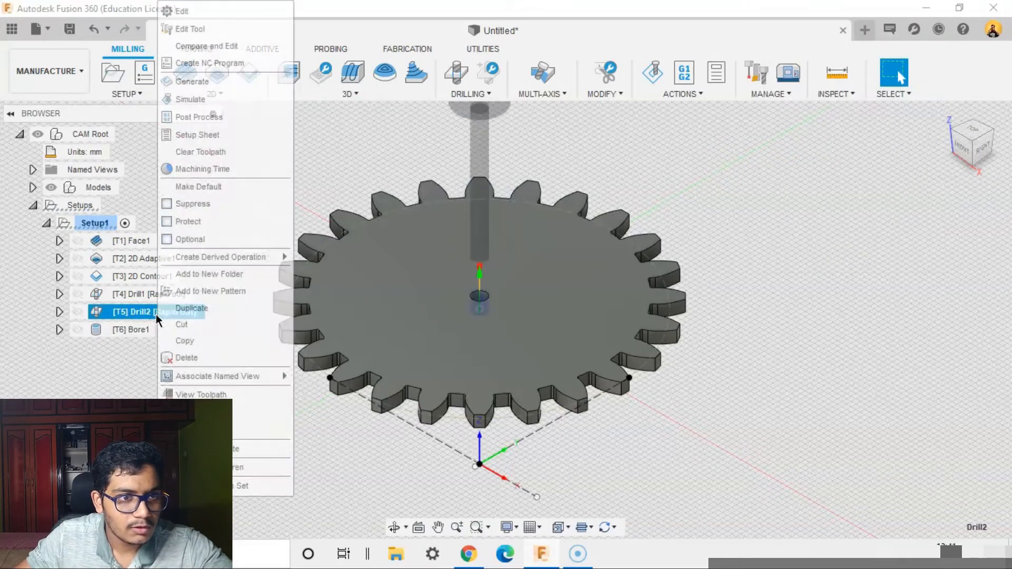
click(863, 220)
click(839, 49)
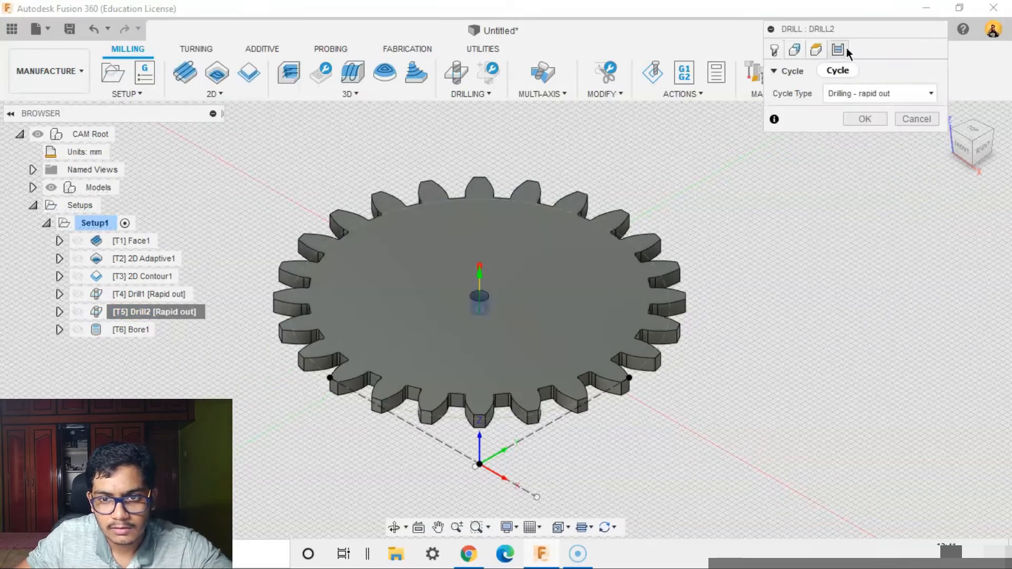
click(902, 94)
click(896, 146)
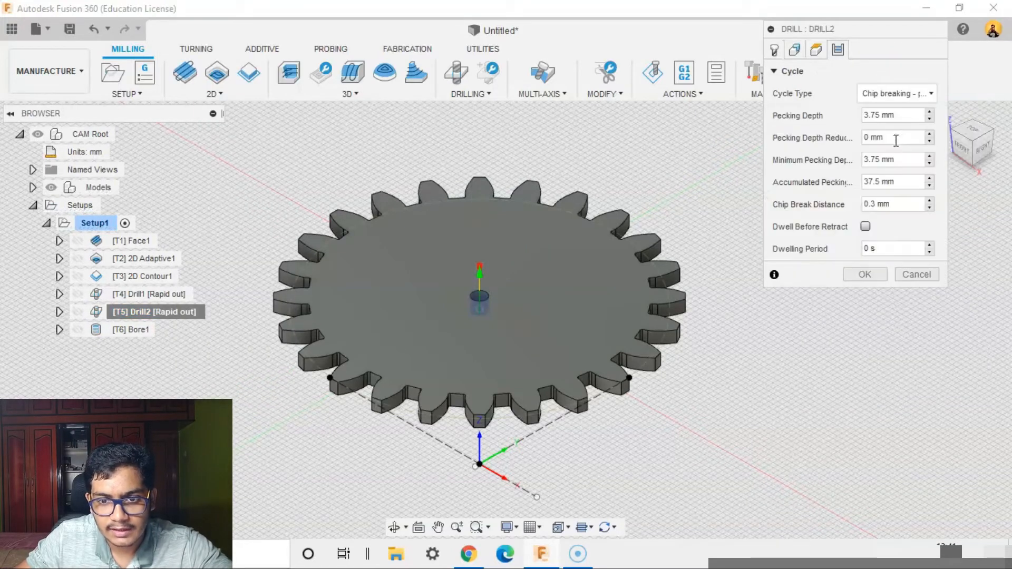
click(865, 274)
Step: Simulate all of Setup1's operations with stock display and watch the material removal from facing through boring
scroll(786, 397, up, 2)
scroll(786, 398, down, 2)
scroll(400, 434, down, 2)
middle_drag(403, 434, 443, 451)
scroll(748, 456, up, 4)
middle_drag(767, 443, 927, 456)
click(708, 93)
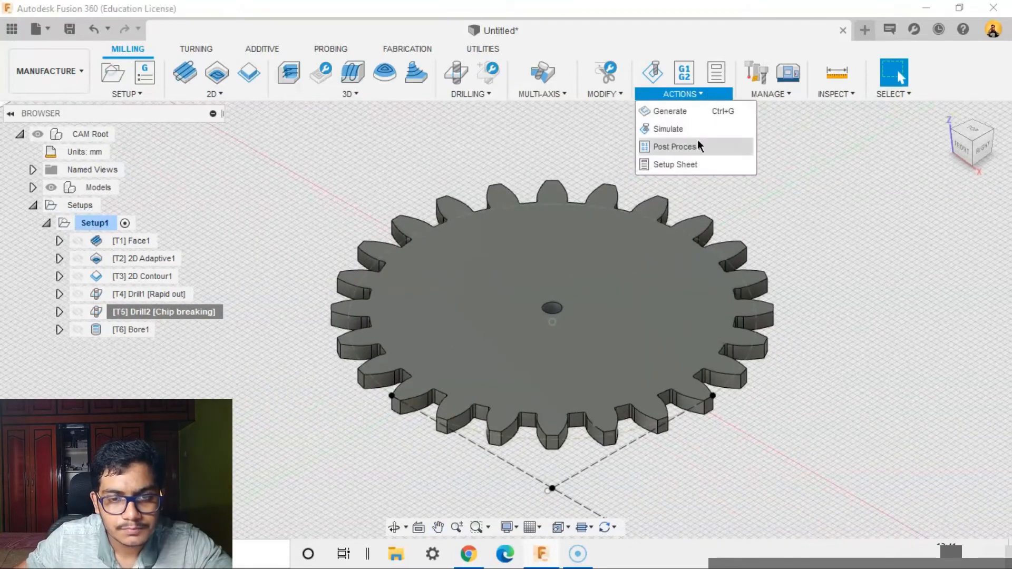
click(674, 126)
scroll(700, 374, down, 2)
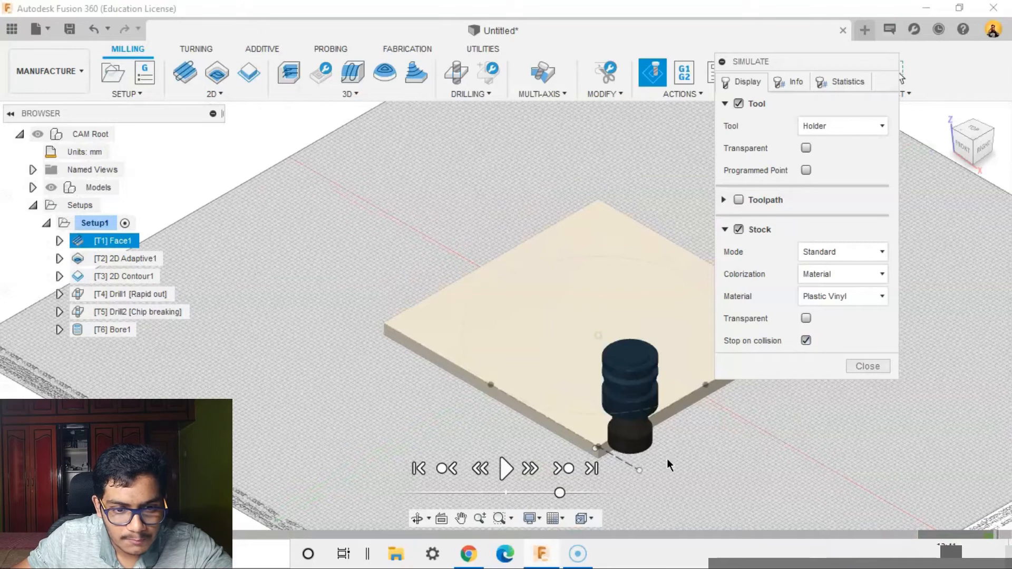
click(507, 468)
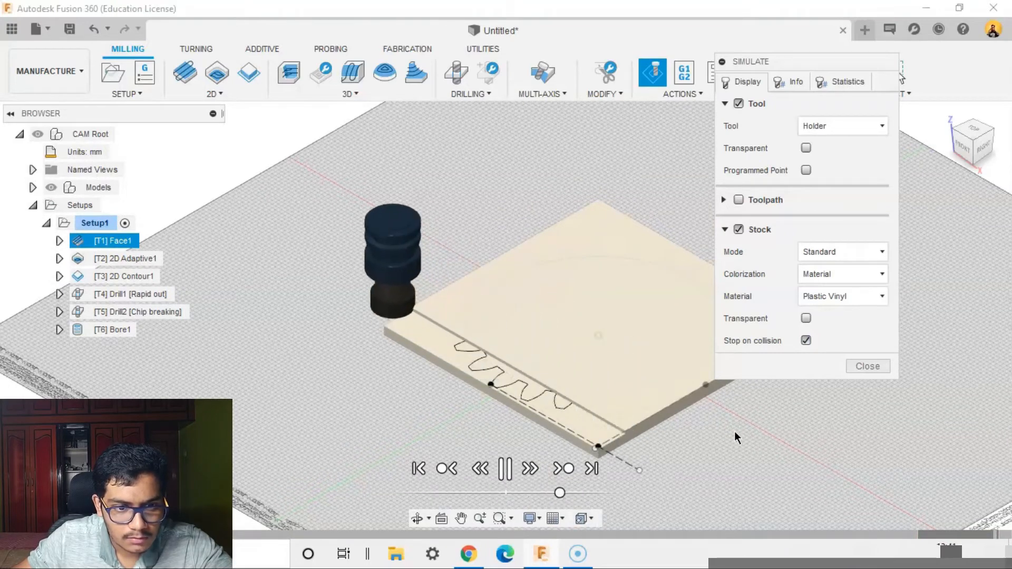
middle_drag(734, 431, 550, 411)
scroll(551, 412, up, 1)
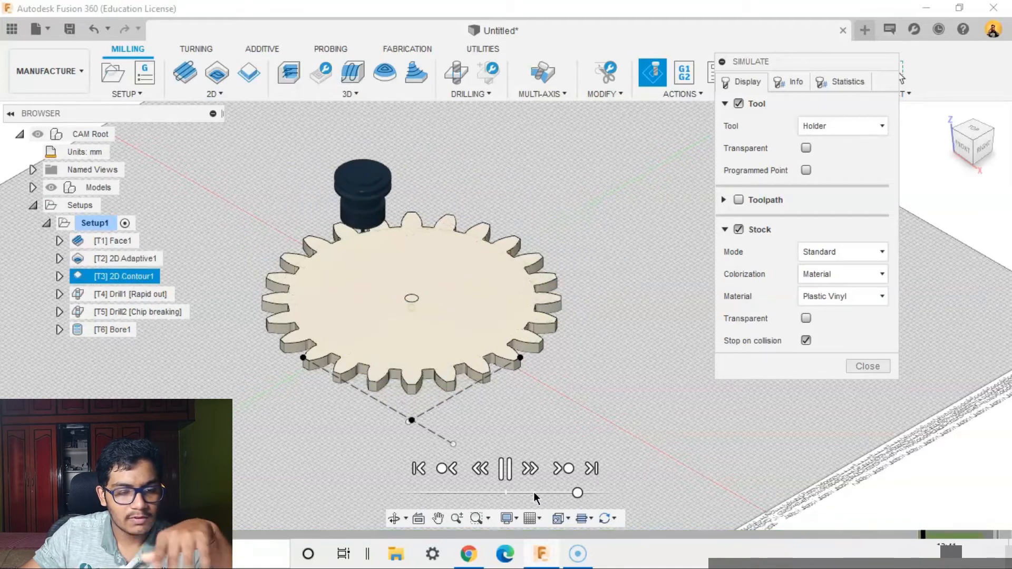
scroll(577, 390, up, 1)
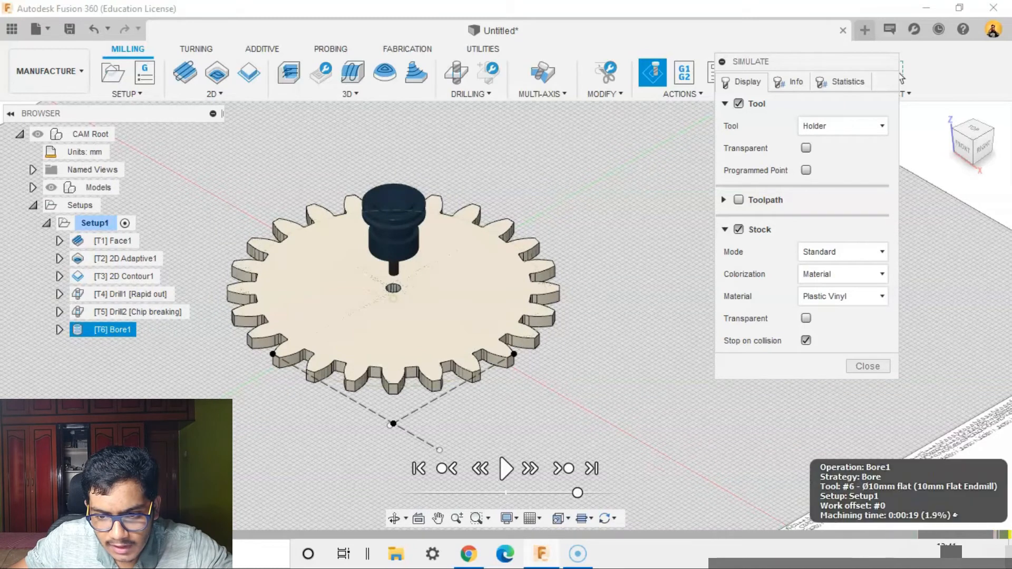
Step: Replay the simulation from the spot drilling operation and examine the drilling of the centre hole up close
click(612, 532)
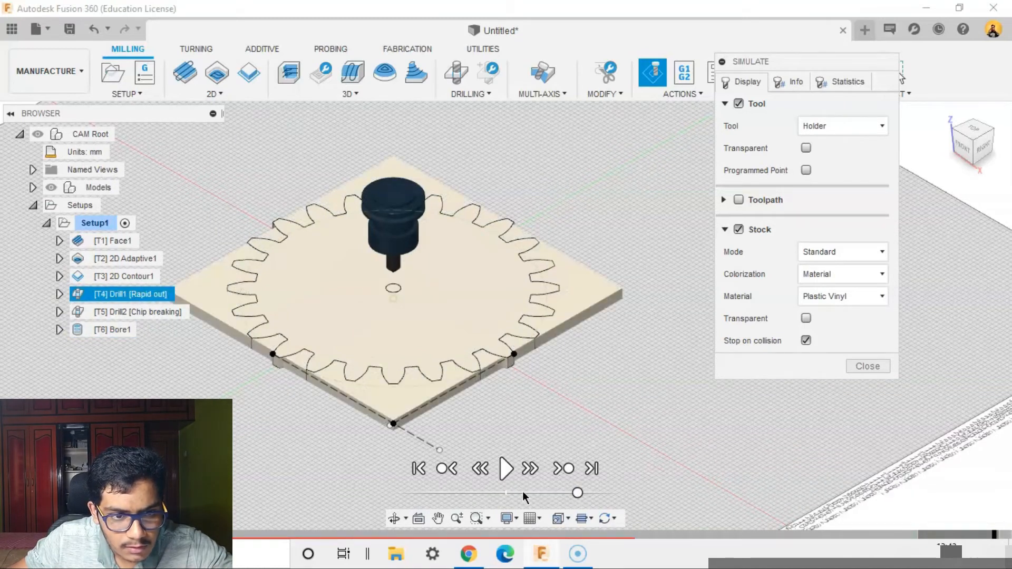
click(505, 469)
scroll(413, 306, up, 5)
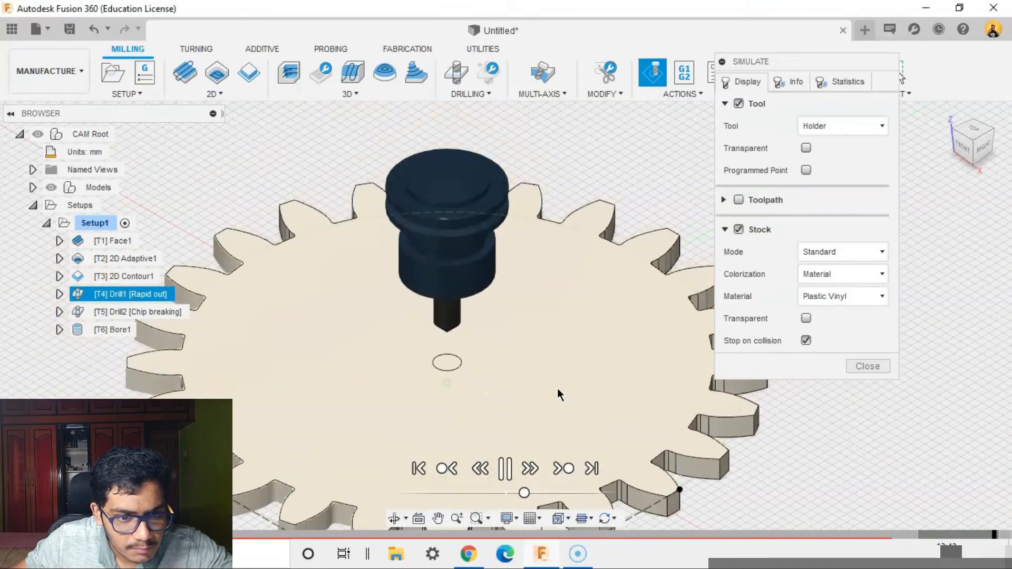
scroll(558, 388, up, 2)
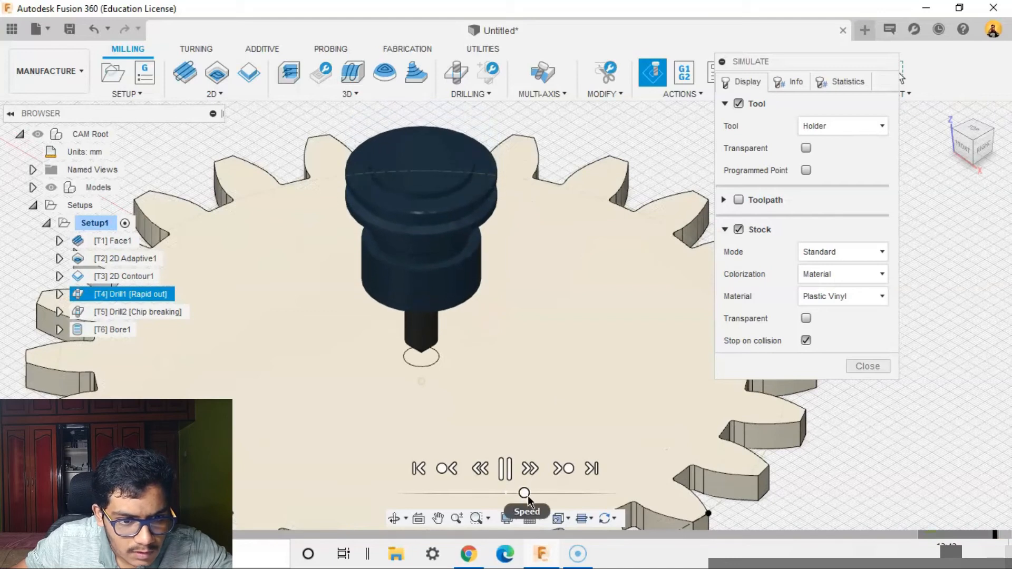
scroll(504, 417, up, 2)
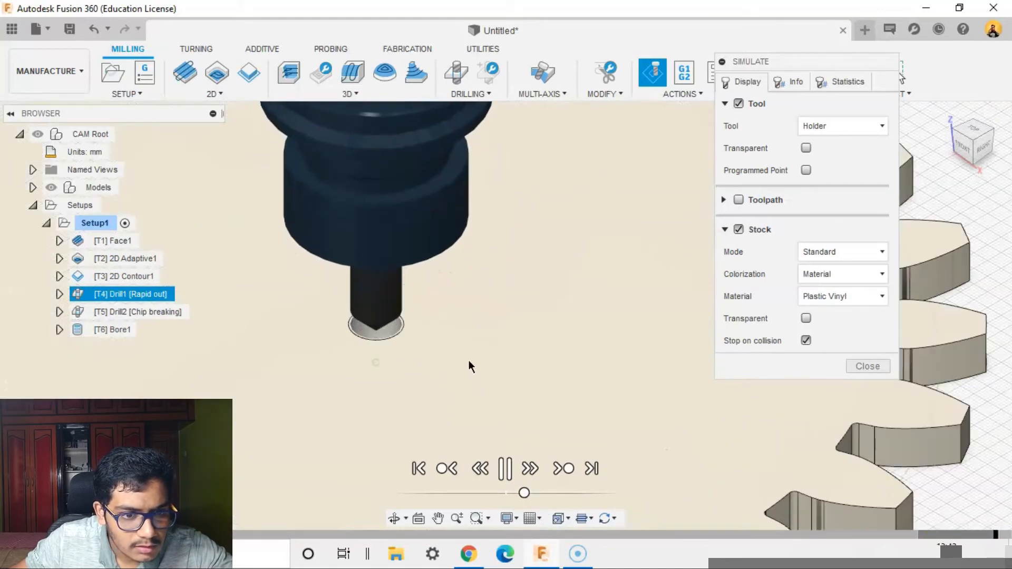
scroll(464, 363, up, 2)
scroll(454, 362, up, 2)
scroll(418, 372, up, 2)
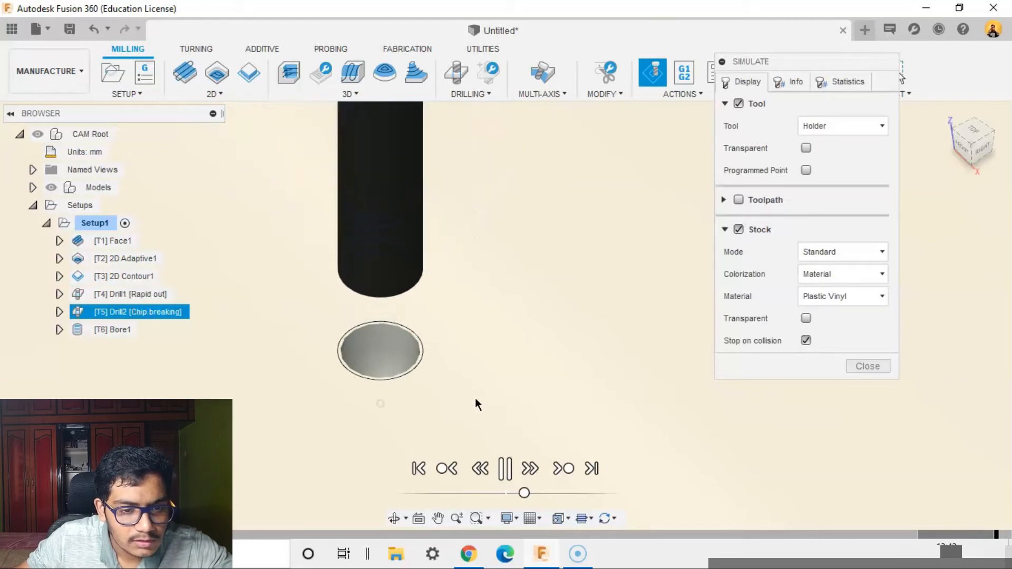
scroll(490, 410, down, 2)
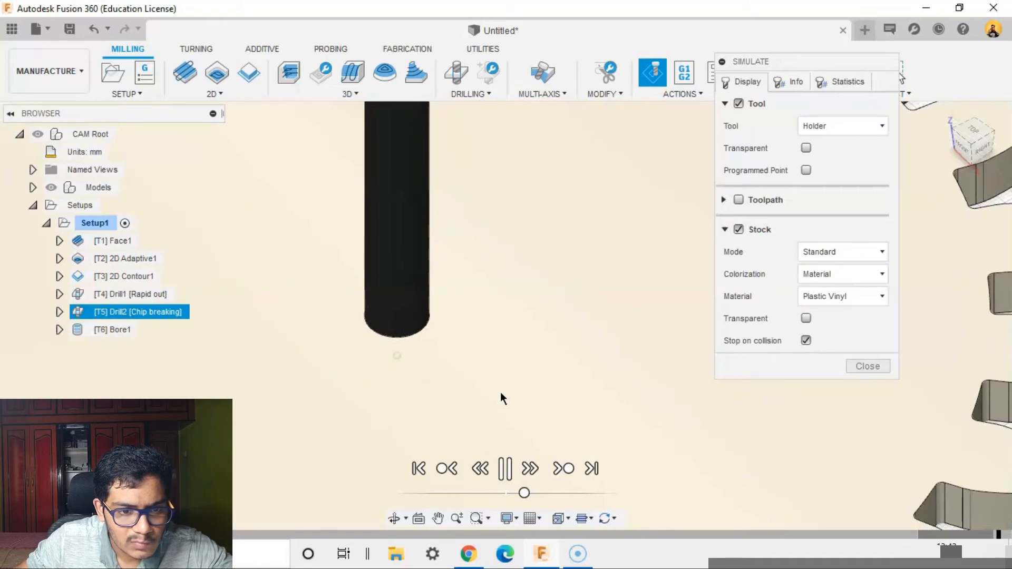
Step: Examine the simulated tools passing through the centre hole from beneath the gear as drilling gives way to boring
shift+middle_drag(501, 392, 501, 255)
scroll(440, 378, up, 2)
scroll(439, 379, down, 1)
middle_drag(440, 379, 505, 306)
scroll(486, 356, up, 1)
scroll(514, 335, up, 4)
scroll(507, 376, up, 1)
middle_drag(441, 304, 495, 388)
scroll(495, 388, up, 2)
middle_drag(489, 338, 549, 422)
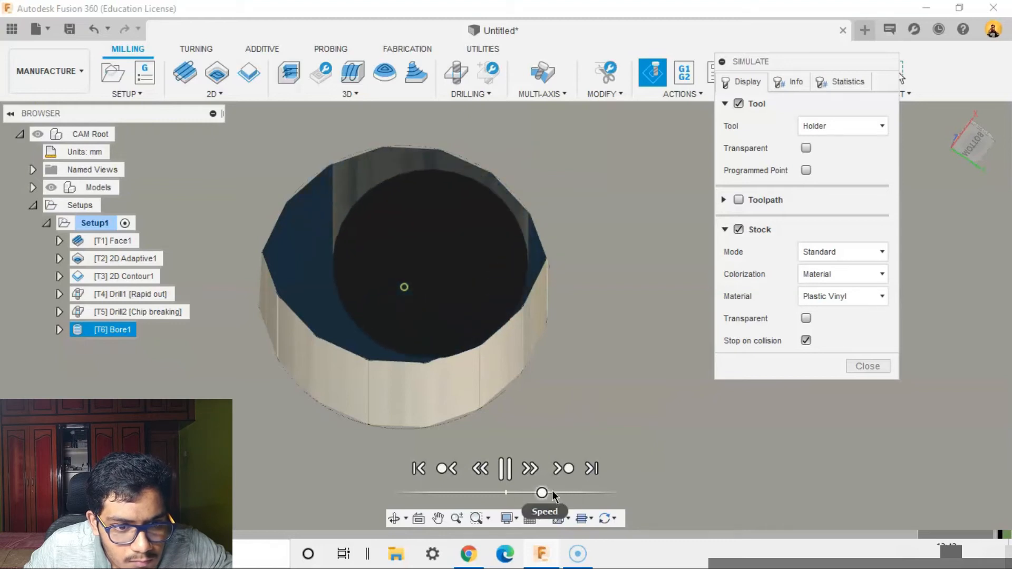
Step: Inspect the centre hole's wall from beneath while the 10 mm end mill bores it in the simulation
scroll(551, 417, up, 3)
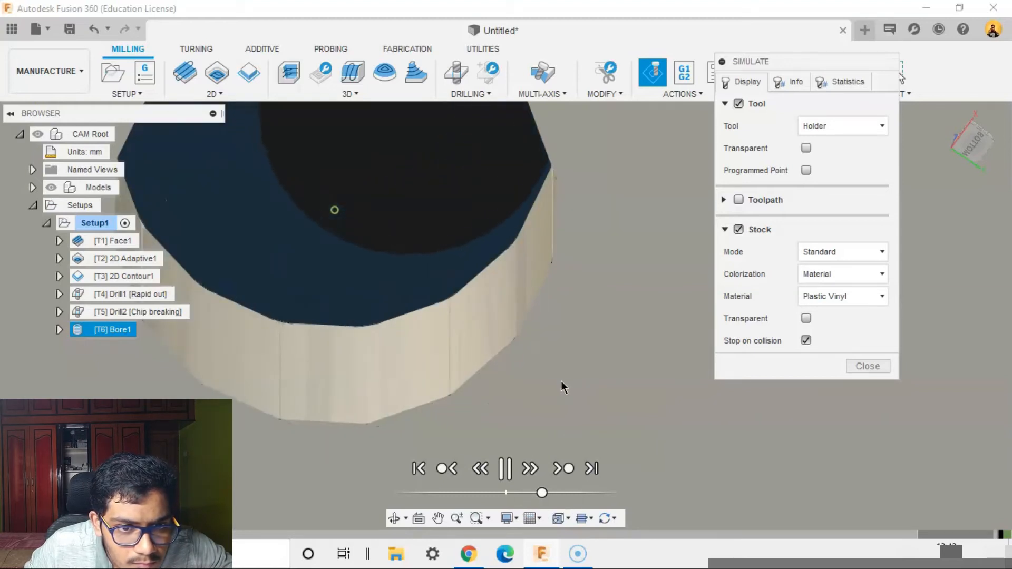
scroll(521, 277, up, 3)
scroll(504, 332, down, 3)
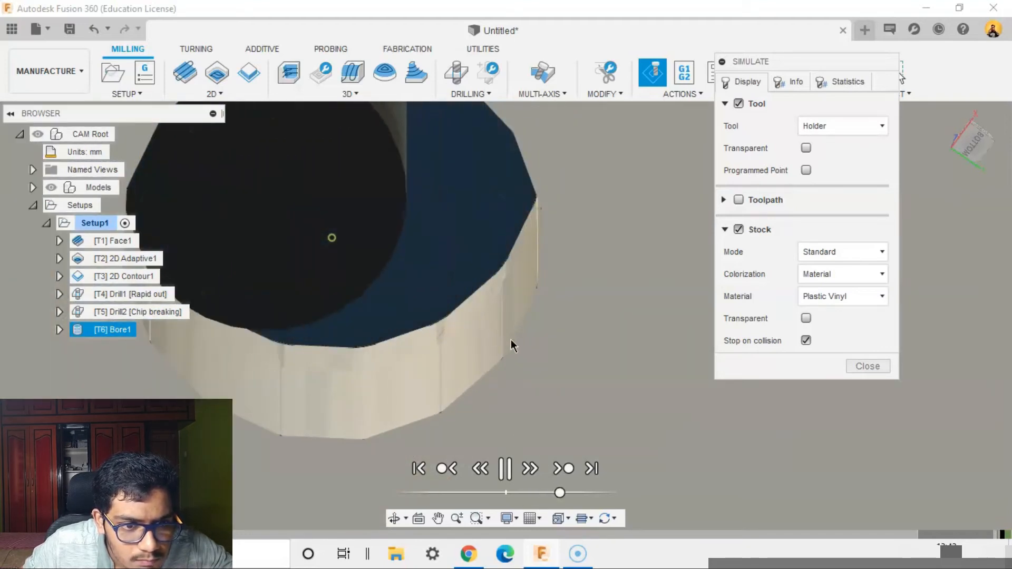
scroll(511, 341, down, 2)
scroll(598, 346, down, 2)
shift+middle_drag(593, 341, 652, 338)
scroll(580, 384, up, 3)
scroll(571, 334, down, 1)
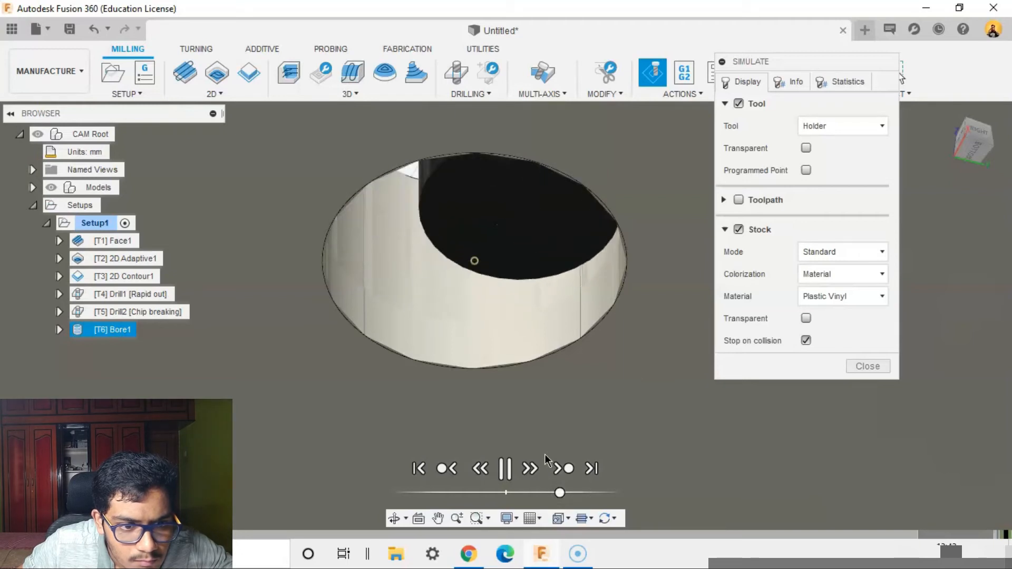
scroll(571, 412, up, 2)
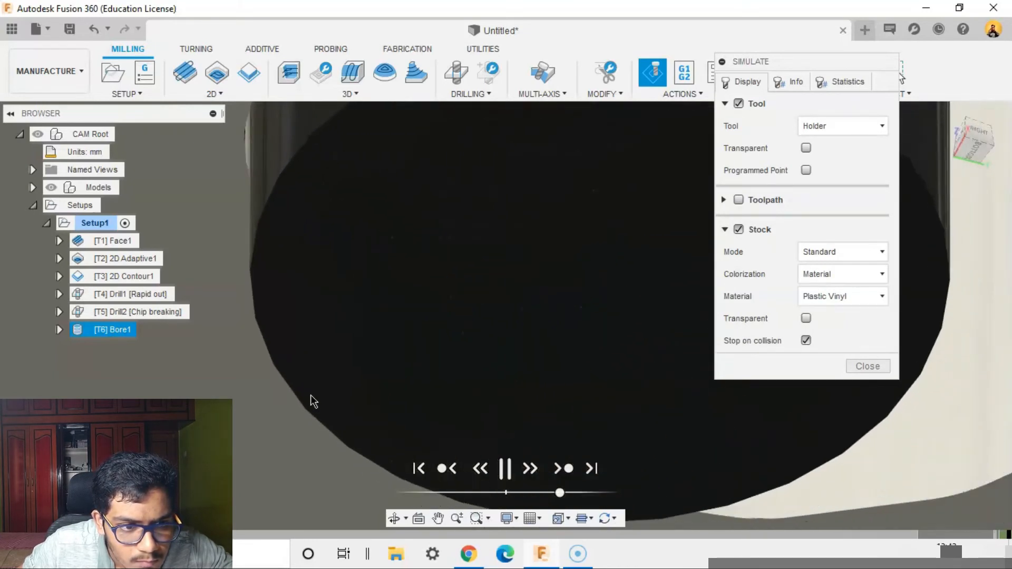
scroll(269, 309, down, 6)
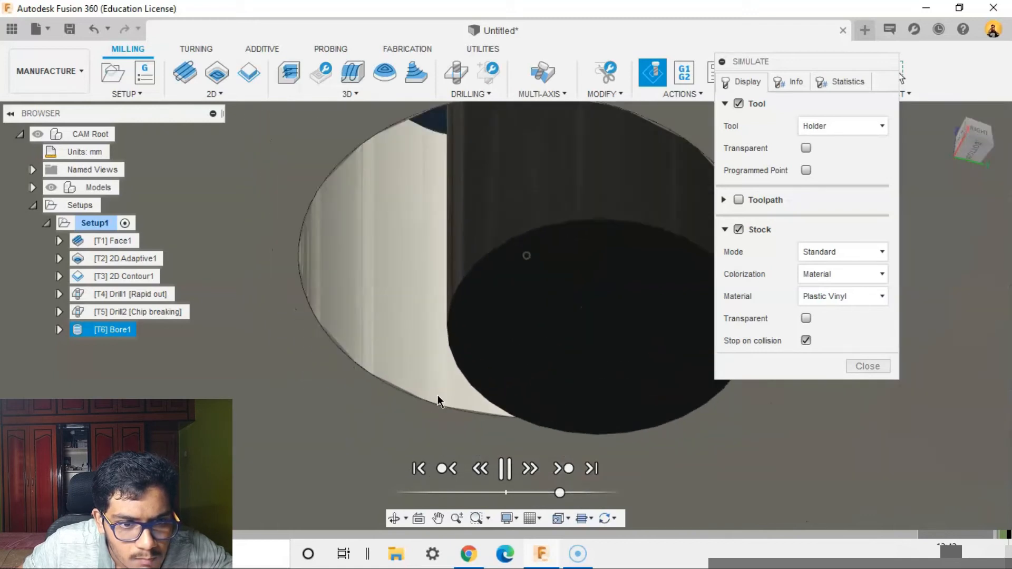
Step: Inspect the centre hole from above as the simulated bore operation finishes
mouse_move(549, 340)
shift+middle_down()
mouse_move(551, 406)
mouse_move(546, 328)
shift+middle_up()
scroll(529, 372, down, 7)
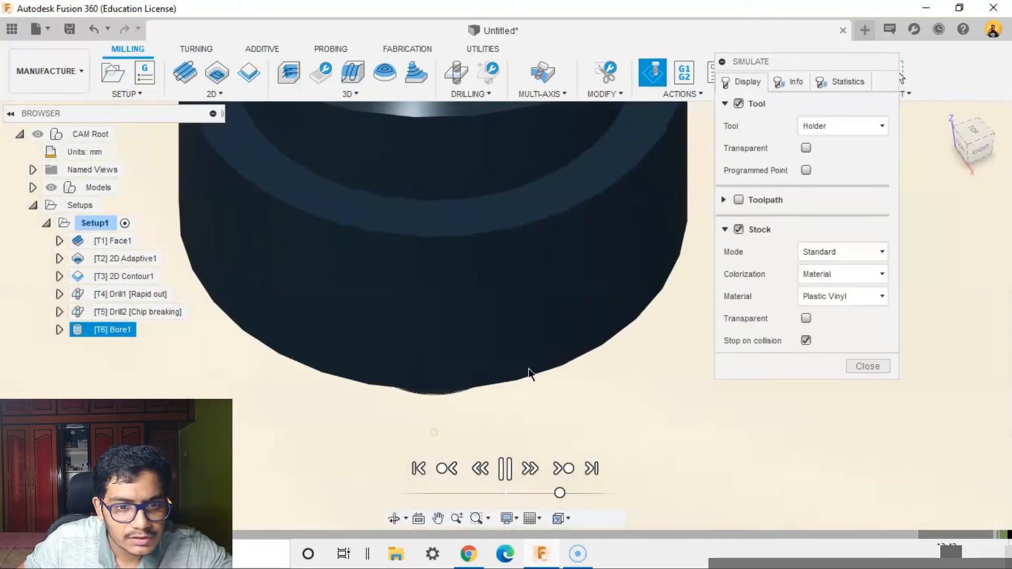
scroll(536, 358, up, 4)
scroll(521, 393, up, 3)
shift+middle_drag(515, 402, 245, 363)
scroll(527, 391, down, 5)
scroll(548, 372, up, 4)
scroll(582, 299, down, 10)
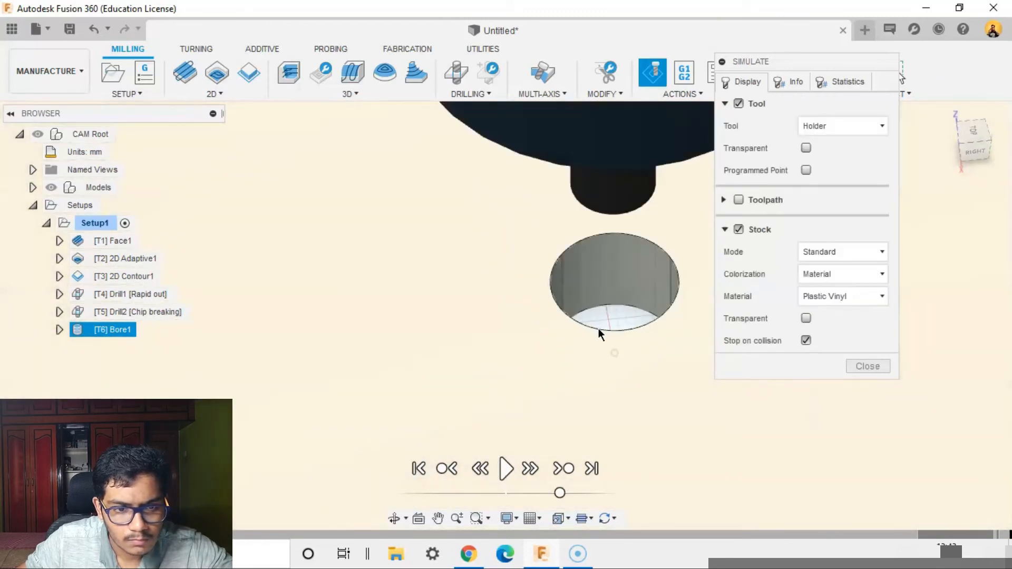
Step: Close the simulation, restore the home view, and open the Post Process settings for Setup1
click(867, 366)
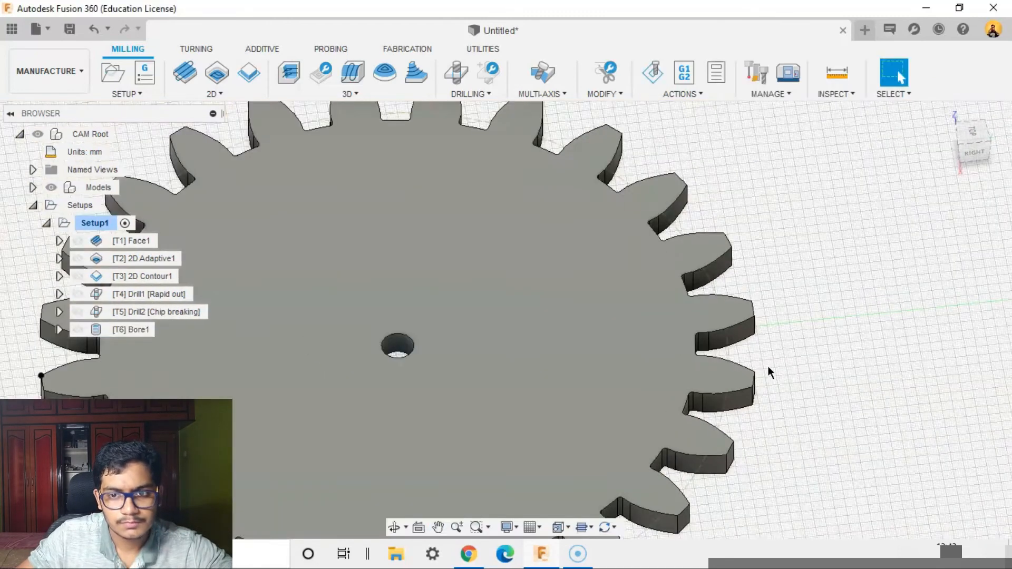
click(946, 113)
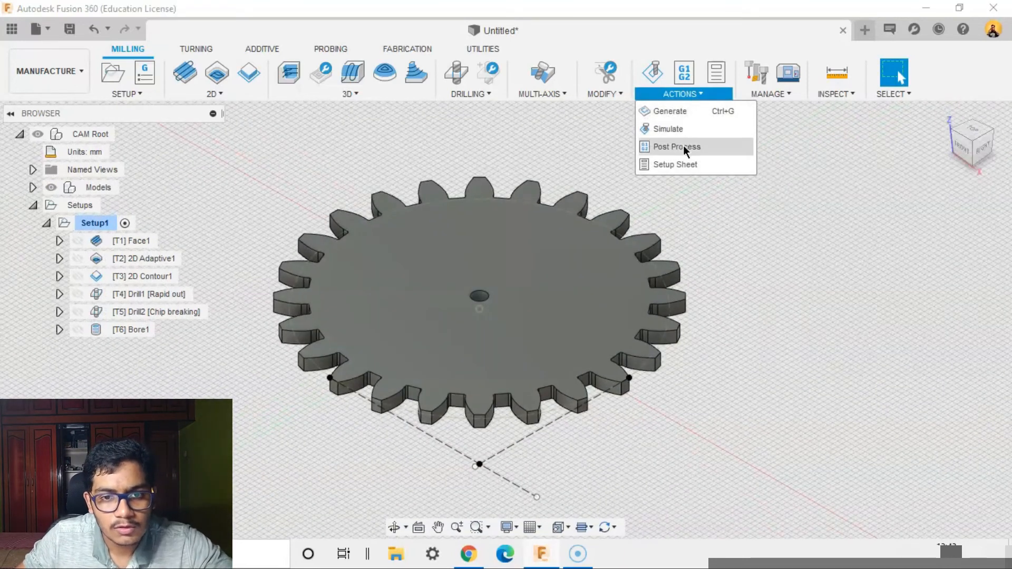
click(685, 146)
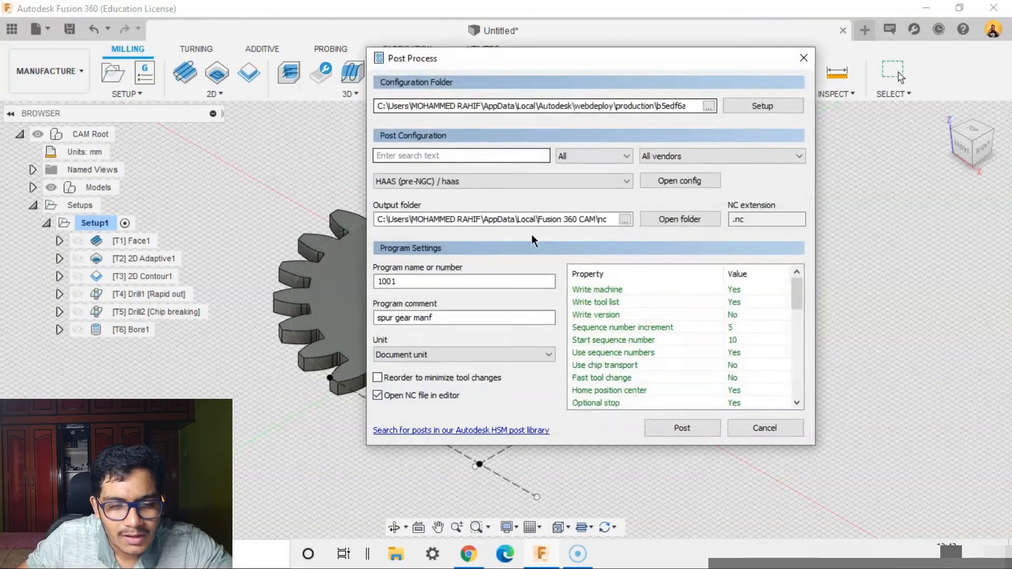
Step: Configure the post processor for milling with the Haas Automation vendor and the HAAS (pre-NGC) / haas post
click(587, 157)
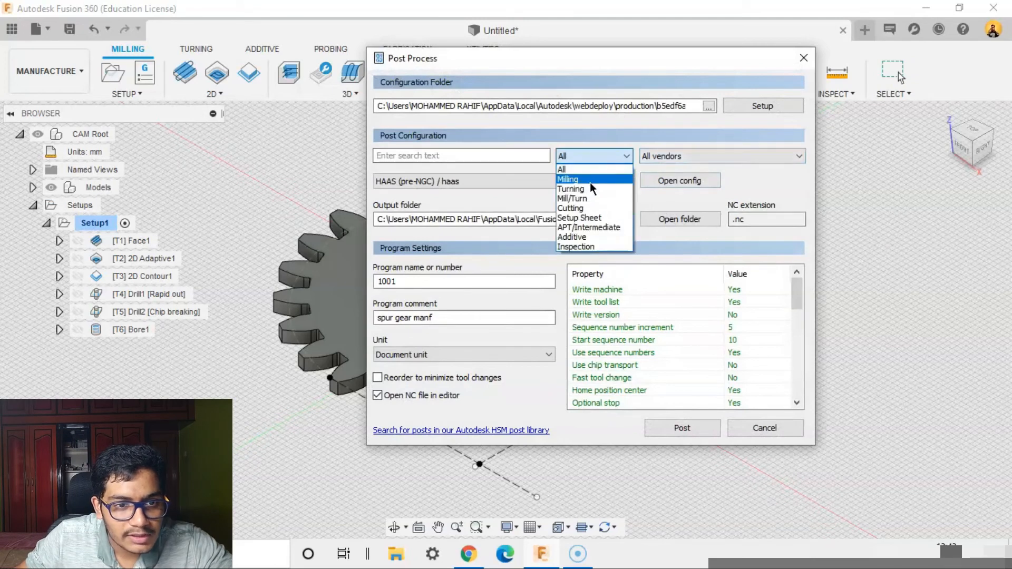
click(590, 180)
click(694, 156)
scroll(688, 369, down, 4)
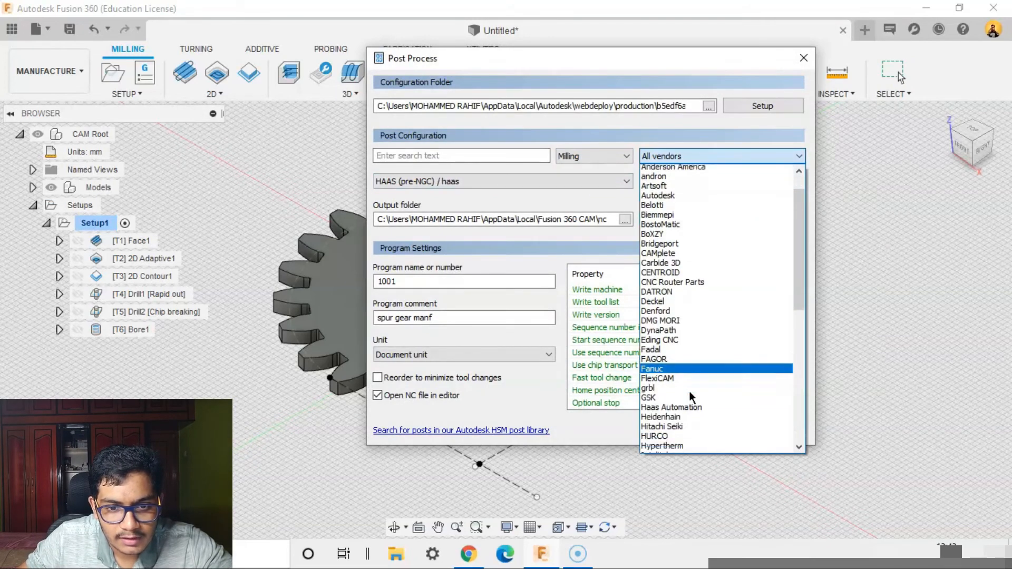
scroll(688, 378, down, 2)
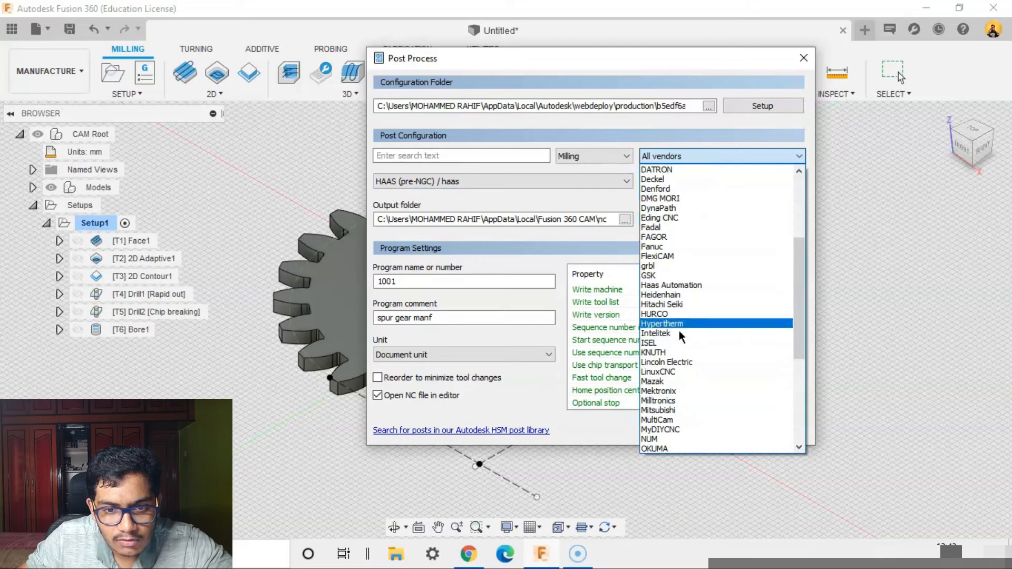
click(675, 285)
click(589, 183)
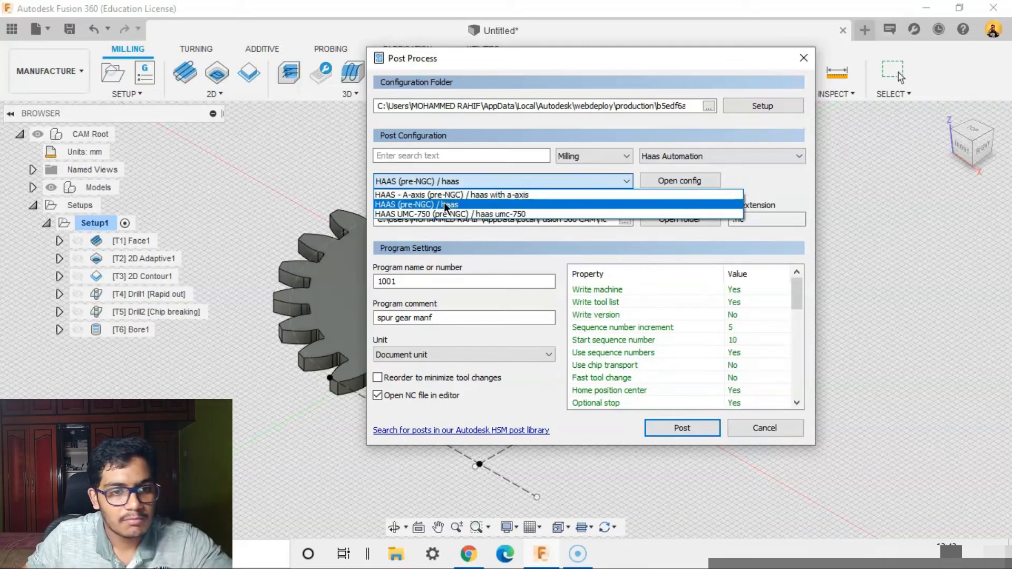
click(446, 206)
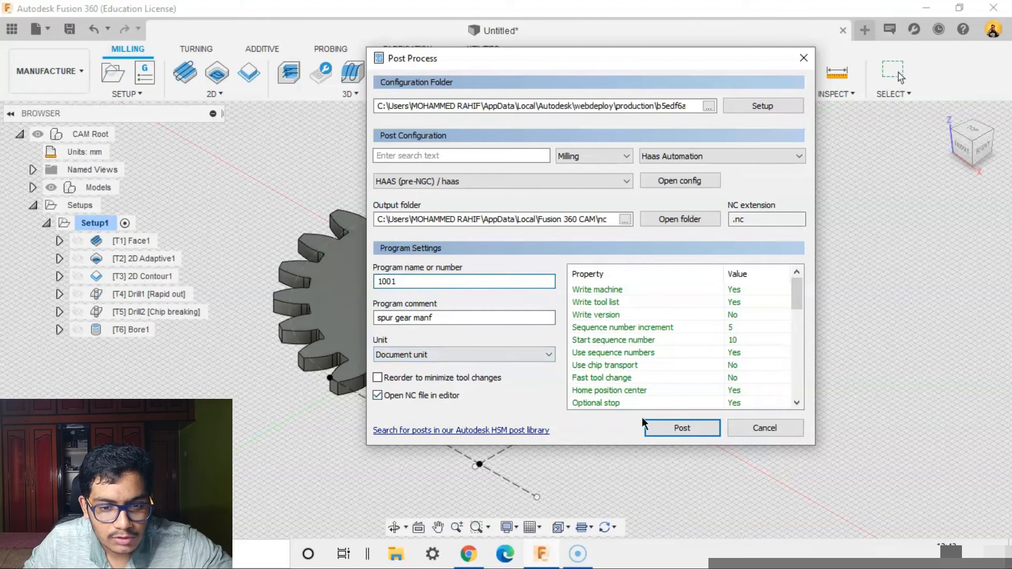
Step: Post-process Setup1 and save the NC program as 10013 in the nc folder
click(669, 429)
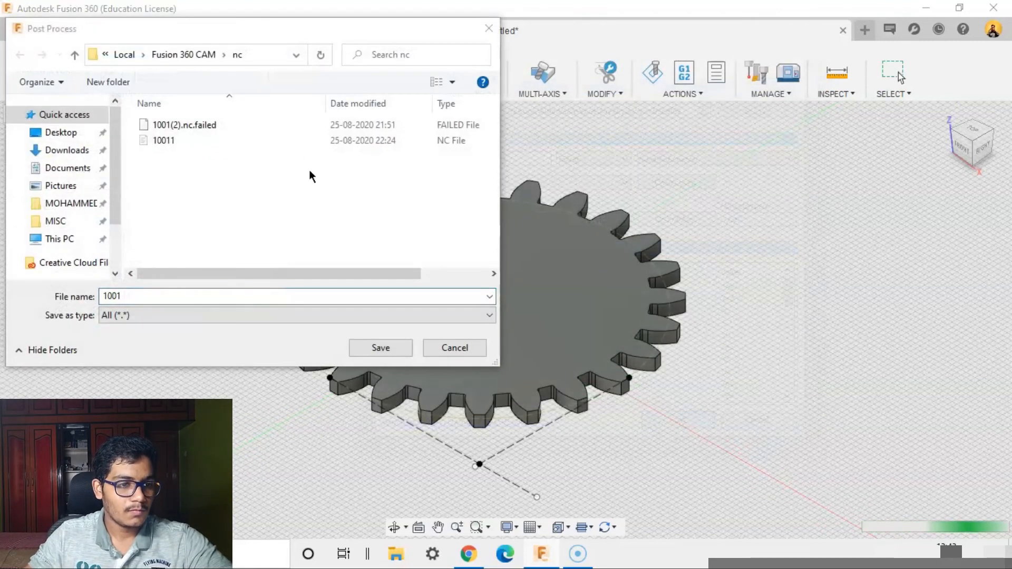
click(148, 297)
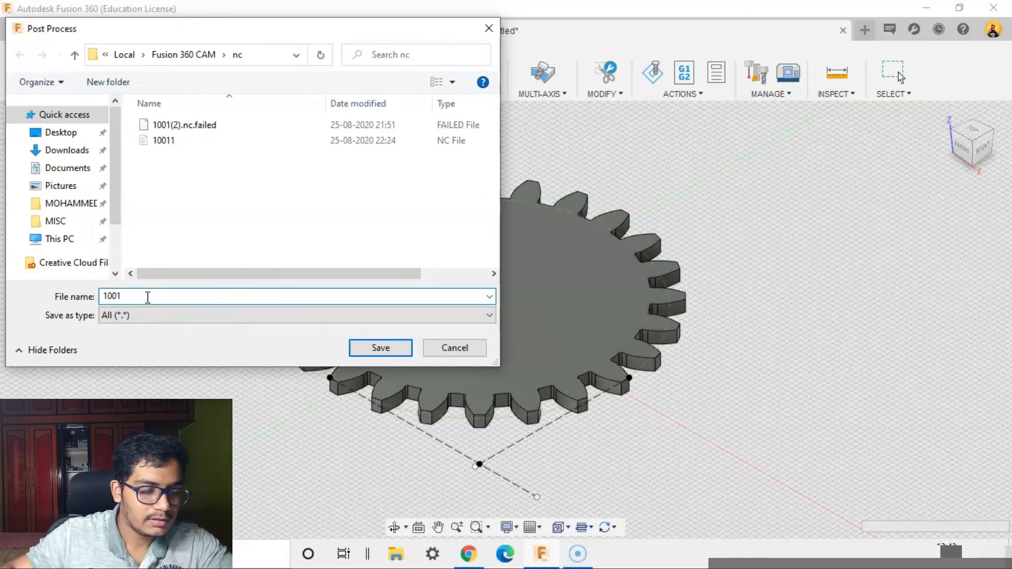
text(3)
click(391, 343)
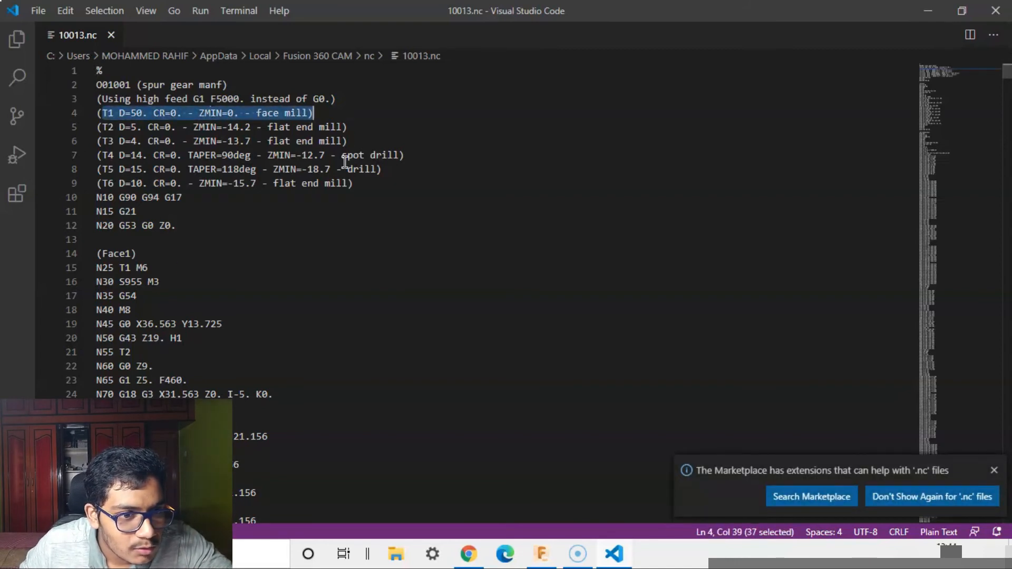
Step: Examine the posted NC code, from the tool list and Face1 block through the coordinate moves further down
click(319, 212)
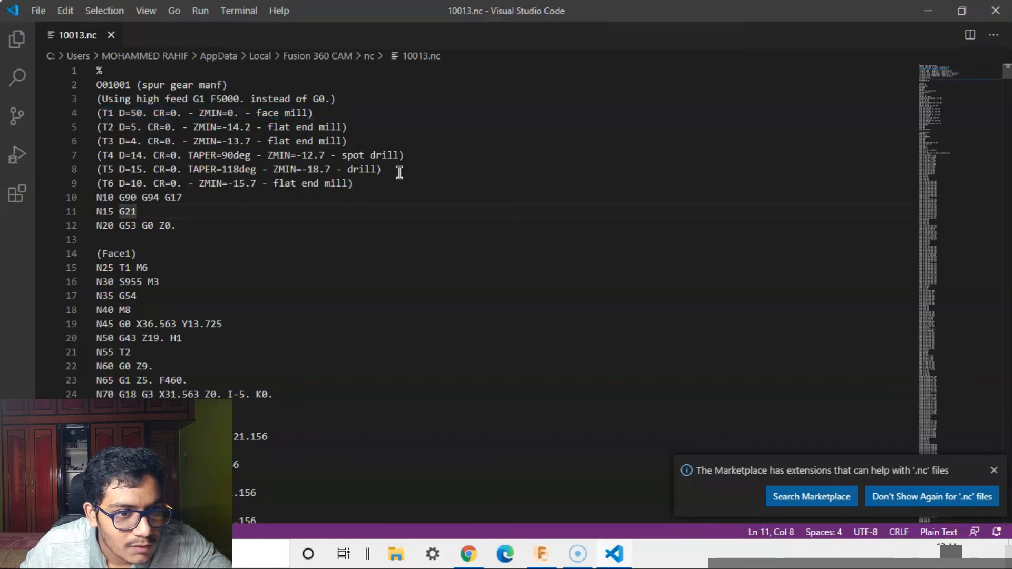
scroll(280, 241, down, 1)
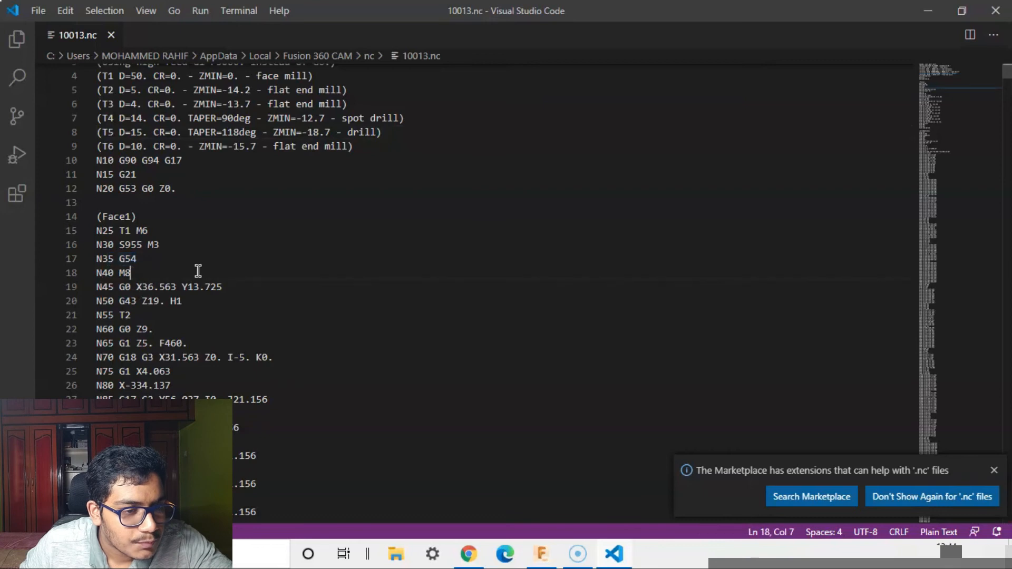
scroll(195, 264, up, 1)
scroll(242, 318, down, 18)
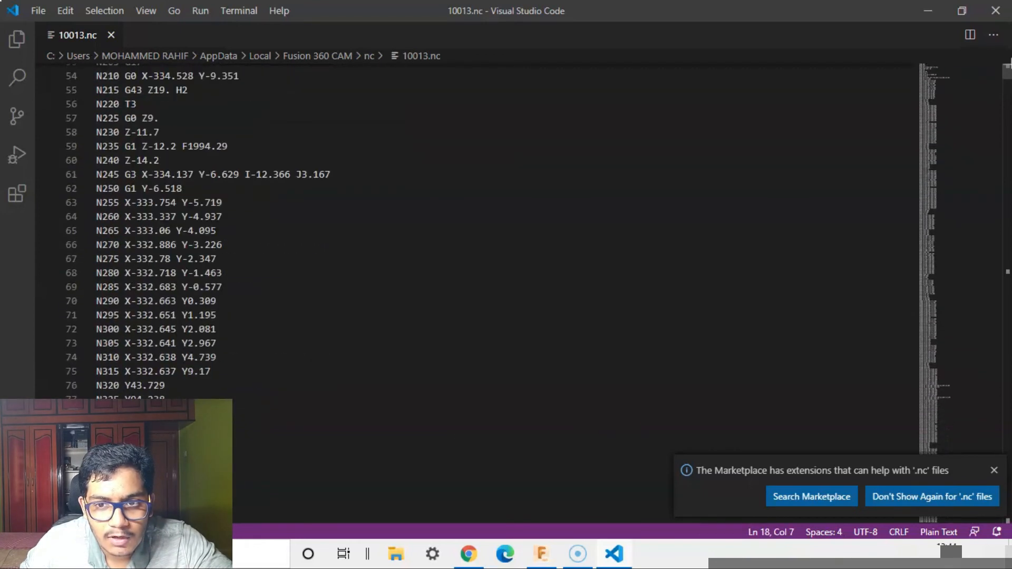
drag(1007, 71, 1007, 284)
scroll(442, 210, up, 1)
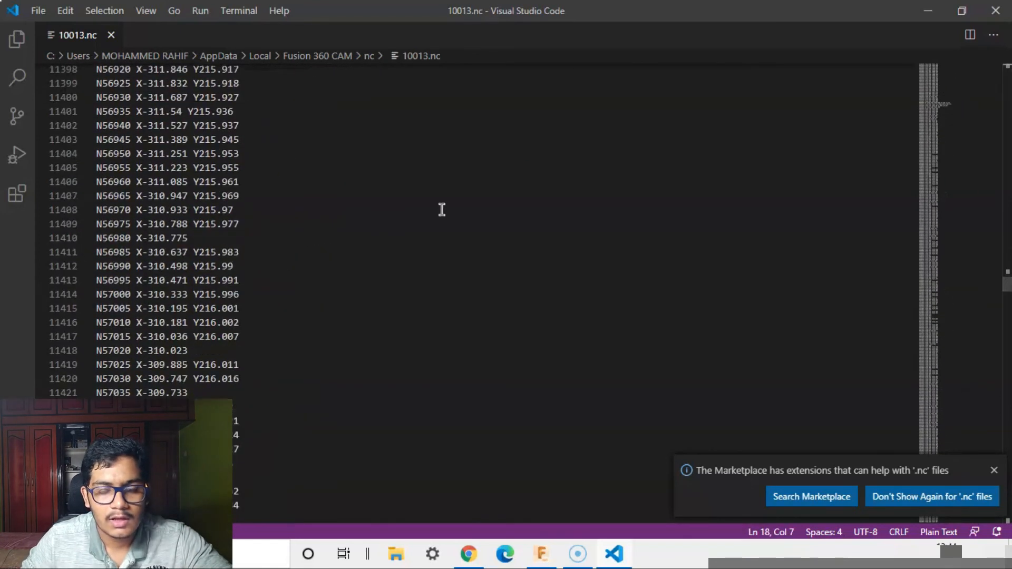
Step: Switch back to Fusion 360 and generate the setup sheet for Setup1 in the course 4 folder
click(928, 10)
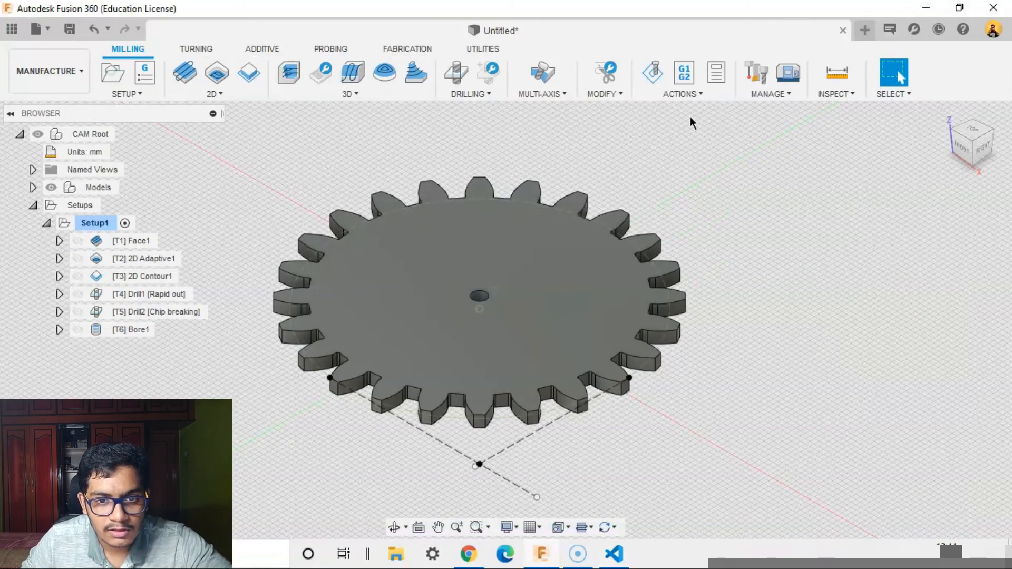
click(684, 94)
click(694, 165)
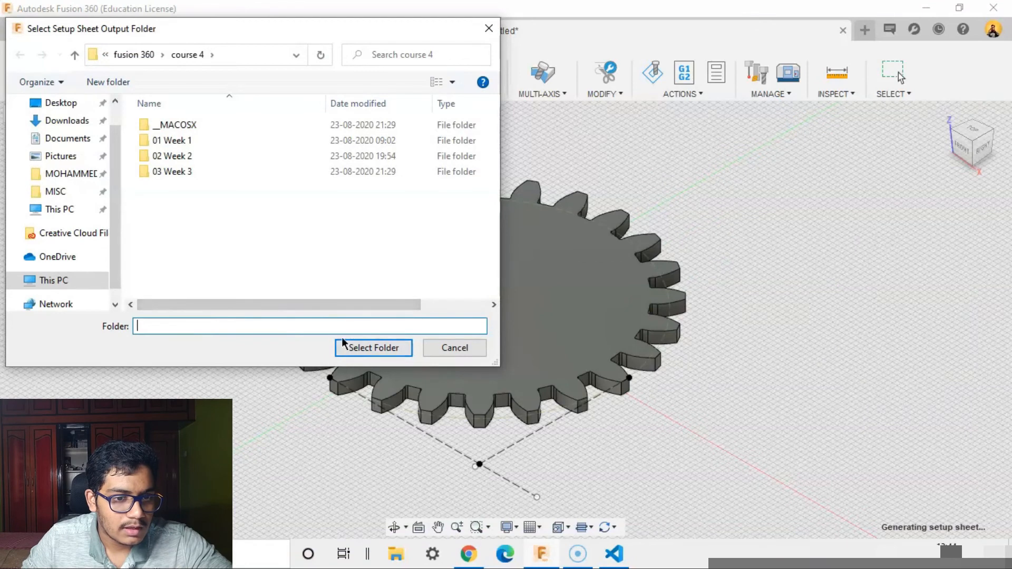
click(372, 347)
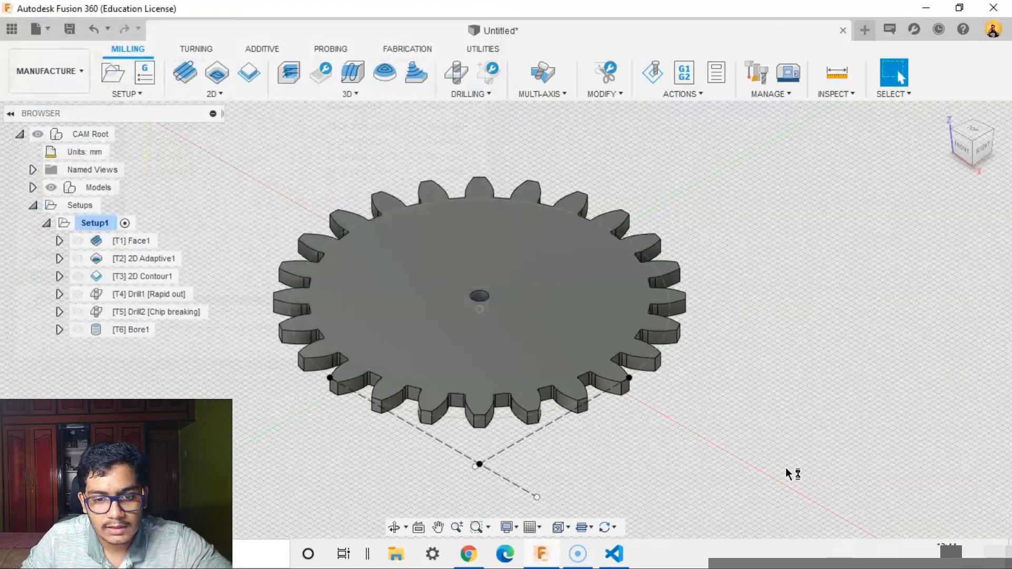
Step: Review the setup sheet's stock and part dimensions, work coordinate limits and machining totals
scroll(496, 377, down, 2)
scroll(497, 378, up, 2)
scroll(552, 367, down, 20)
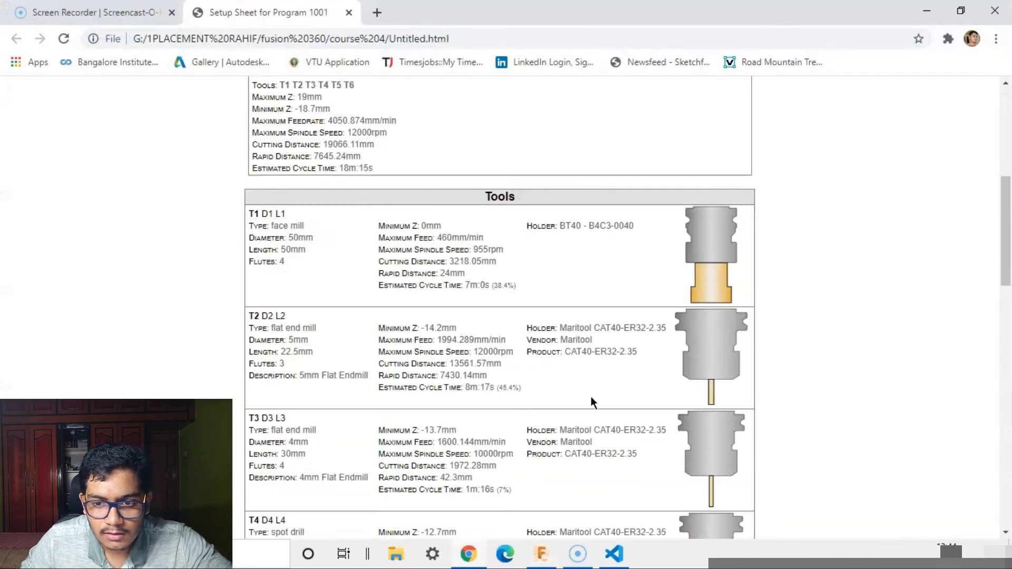
scroll(500, 309, up, 20)
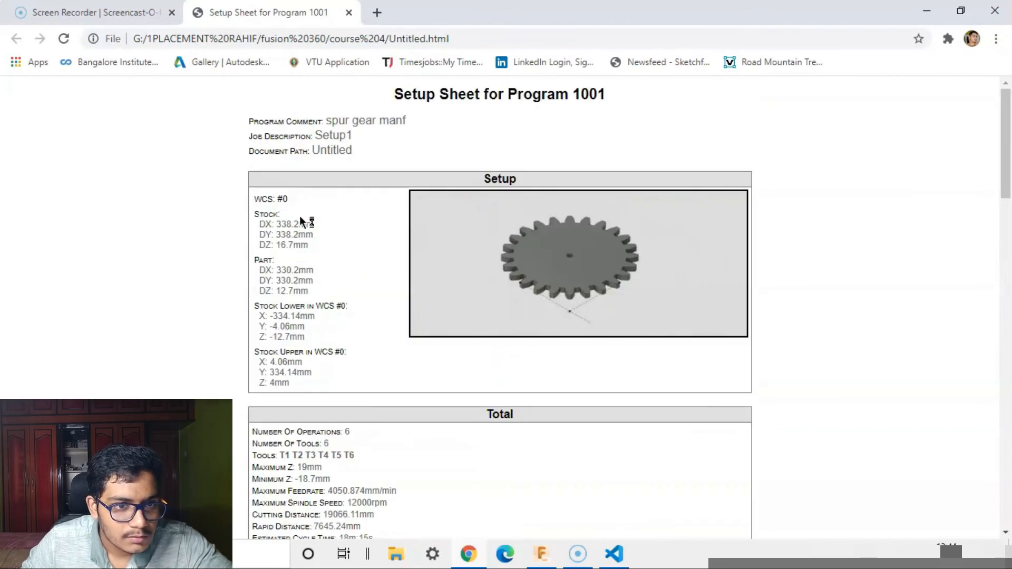
scroll(425, 334, down, 4)
scroll(383, 303, up, 4)
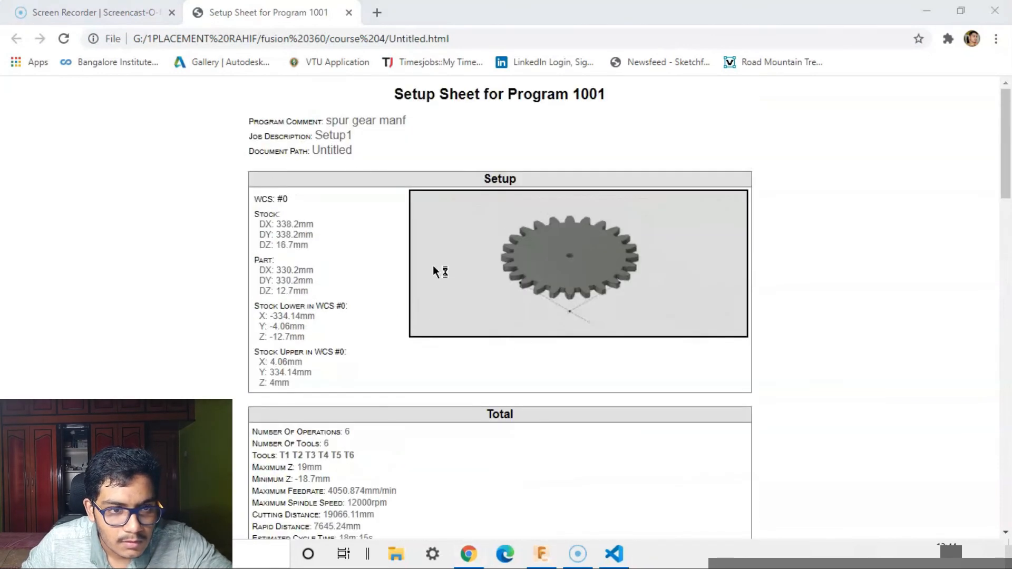
scroll(433, 271, down, 1)
scroll(328, 280, down, 2)
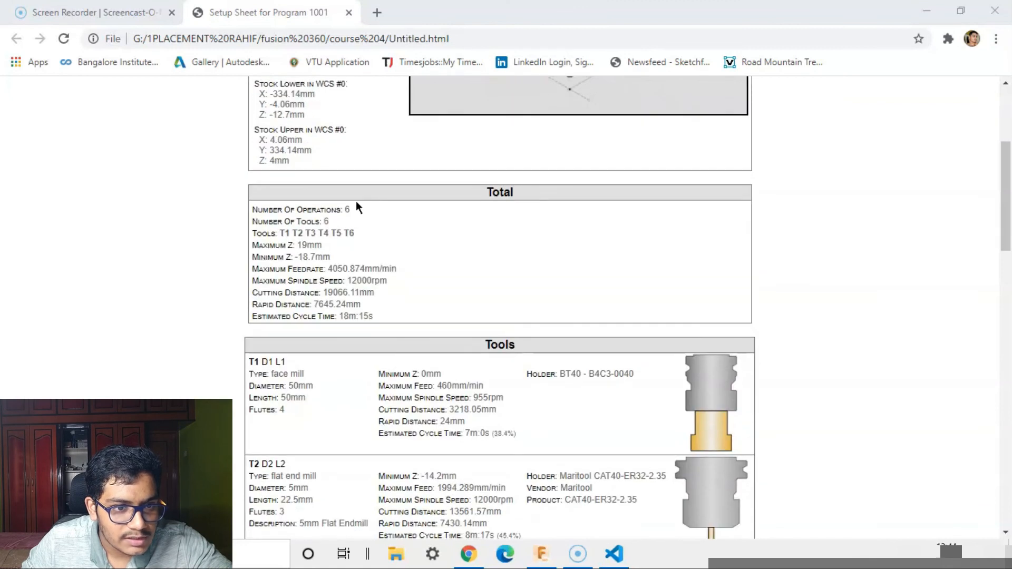
scroll(334, 222, down, 2)
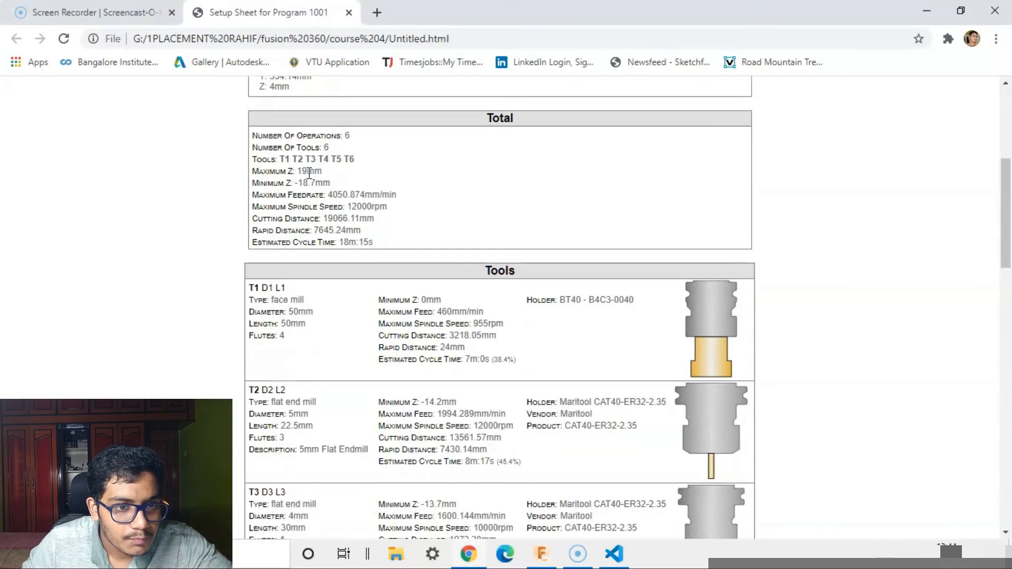
scroll(406, 262, up, 8)
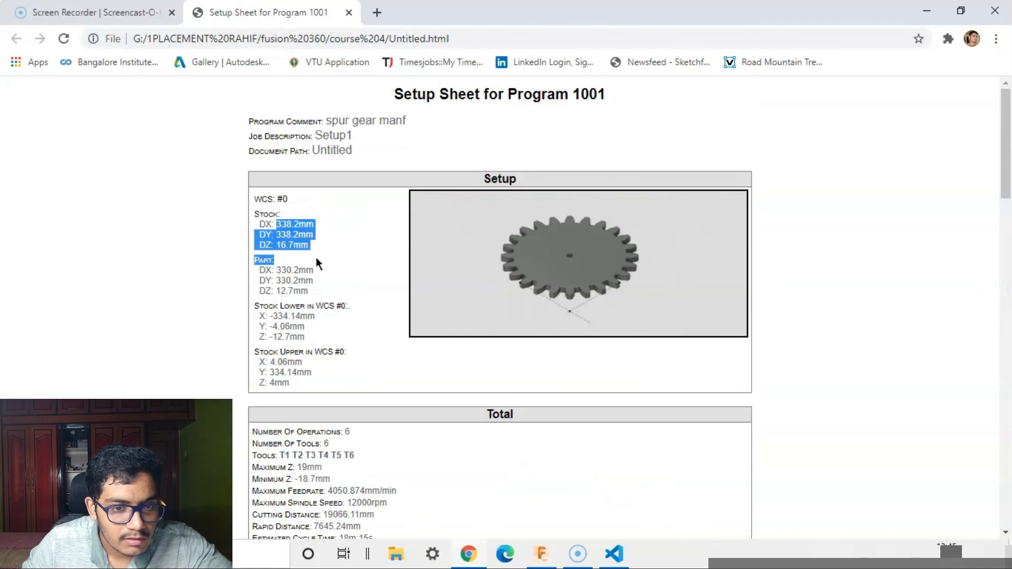
Step: Review the tool and operation details through the end of the setup sheet, and return to the gear model in Fusion 360
scroll(378, 327, down, 7)
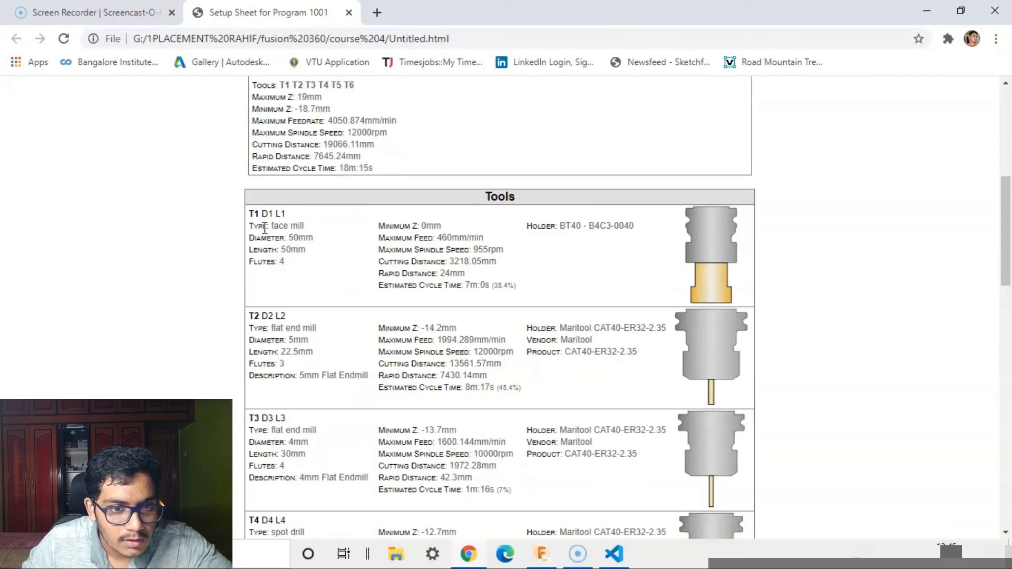
scroll(335, 241, down, 1)
scroll(591, 196, down, 15)
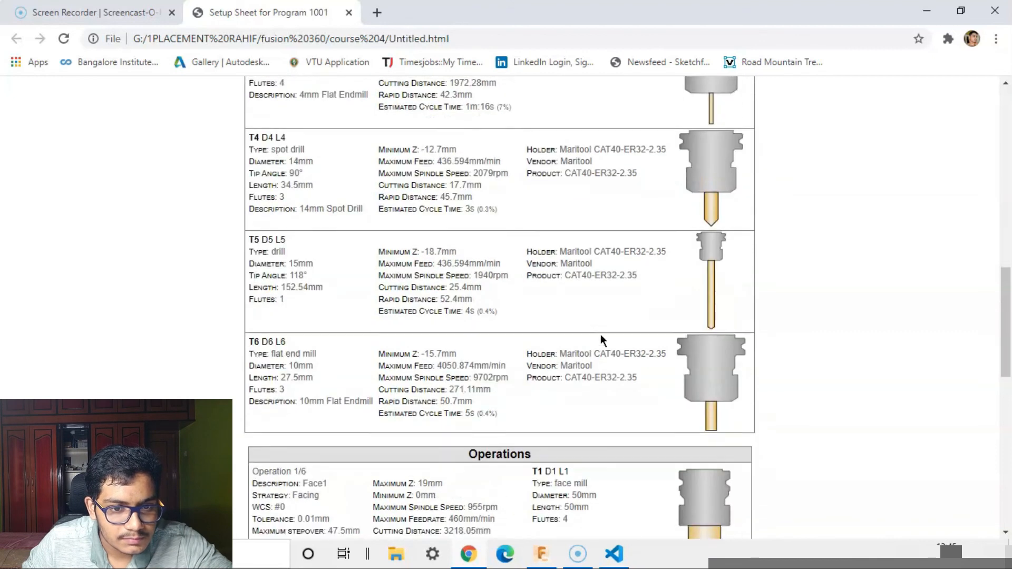
scroll(666, 373, down, 2)
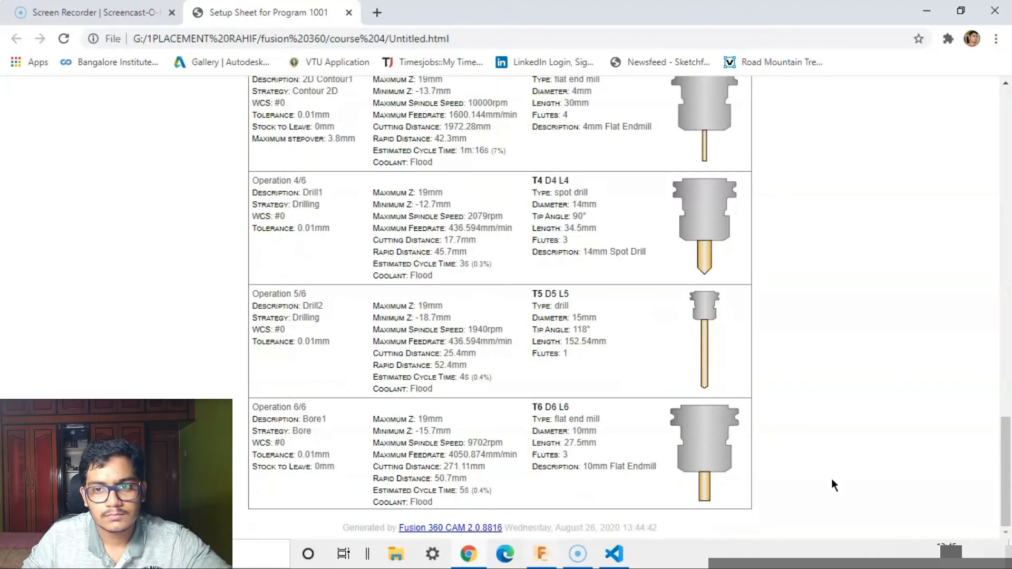
click(934, 8)
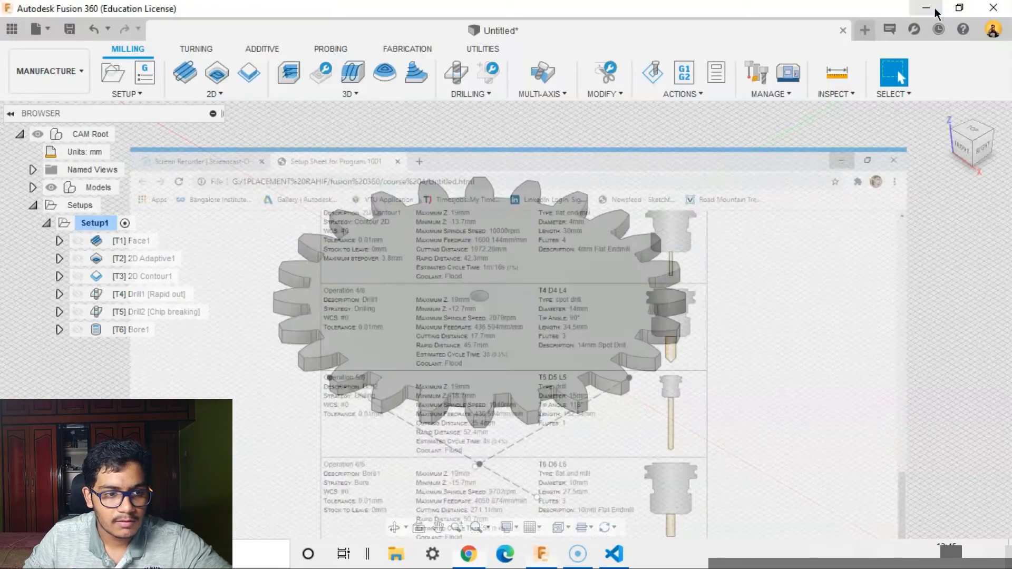
mouse_move(837, 418)
middle_down()
mouse_move(883, 382)
mouse_move(824, 402)
middle_up()
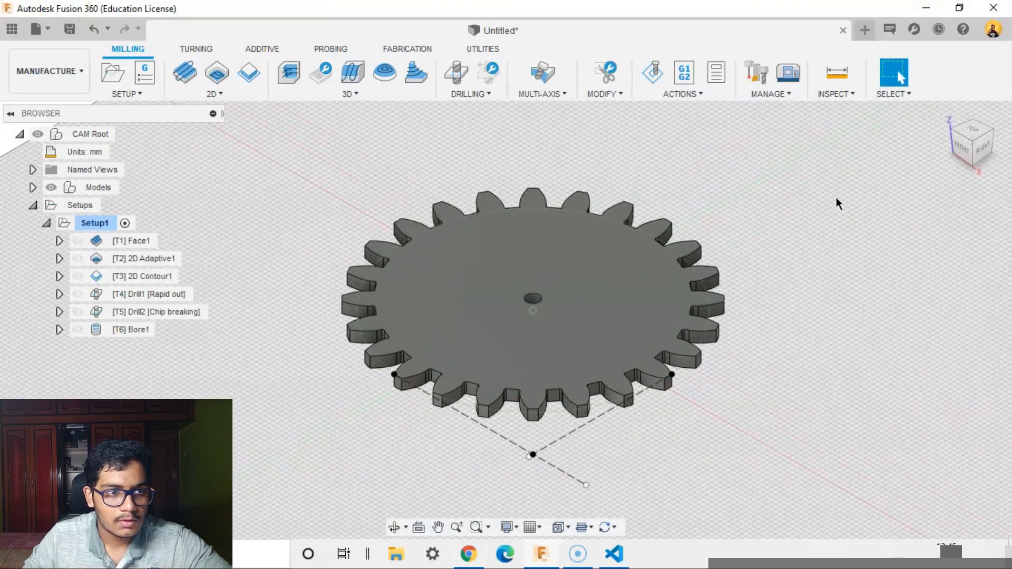